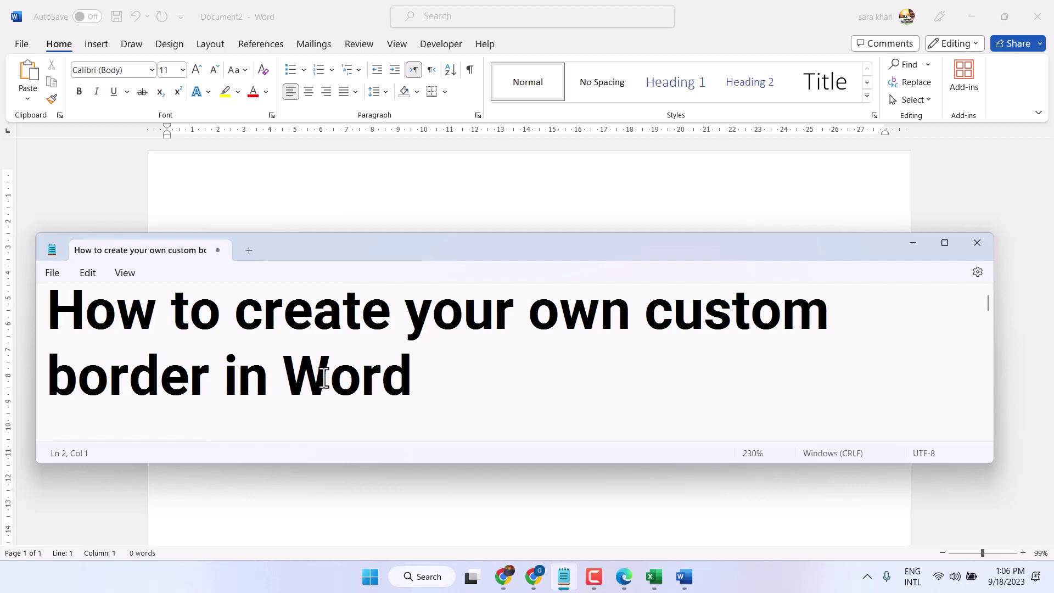
# Minimize the notes window to bring the blank Word Document2 page to the front
pyautogui.click(912, 244)
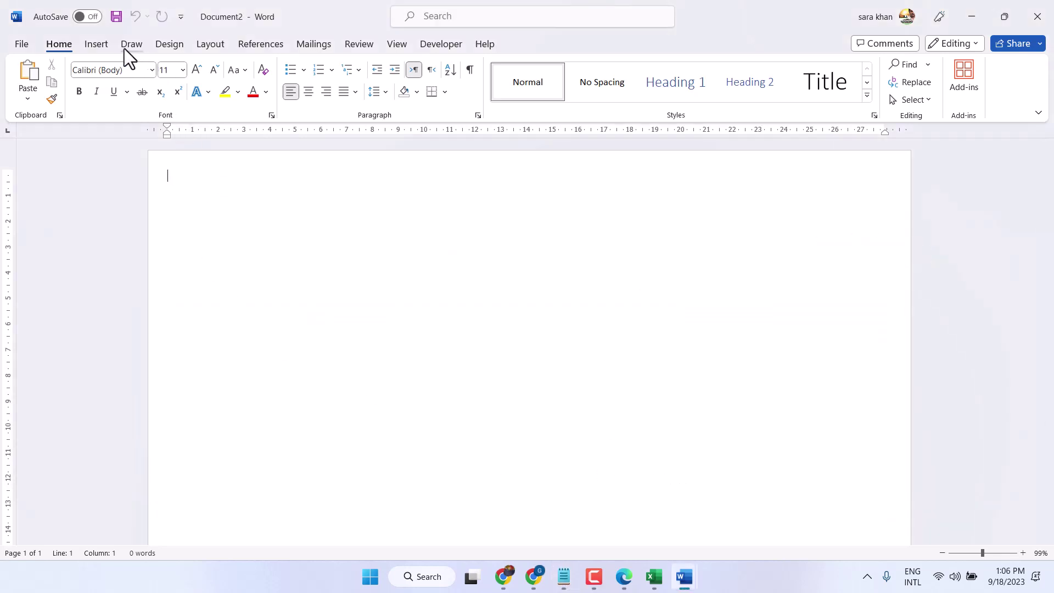
pyautogui.click(22, 44)
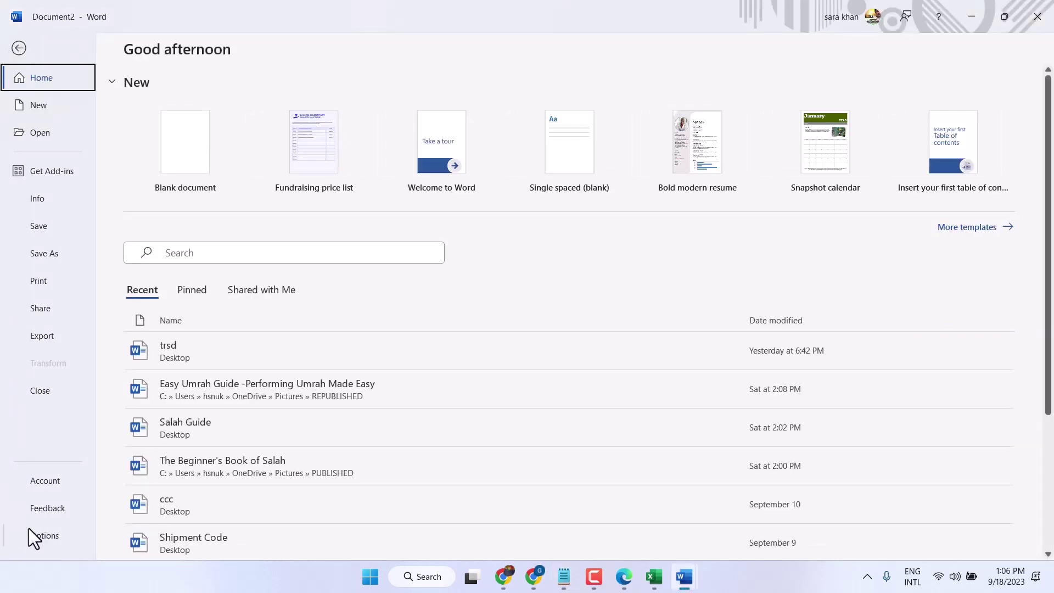
pyautogui.click(48, 540)
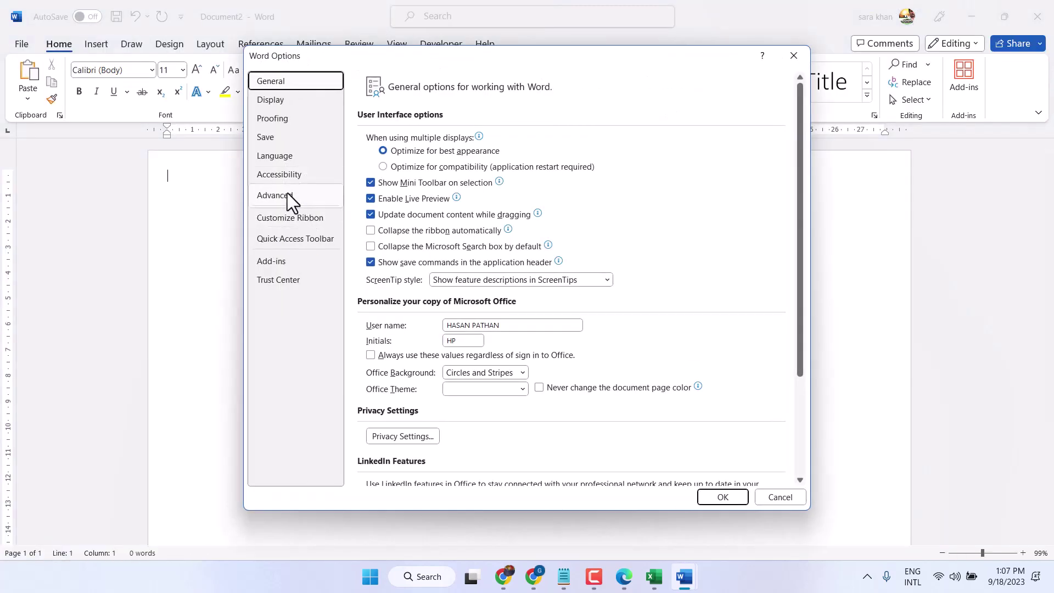
pyautogui.click(289, 196)
pyautogui.scroll(-5, 532, 289)
pyautogui.scroll(-3, 534, 288)
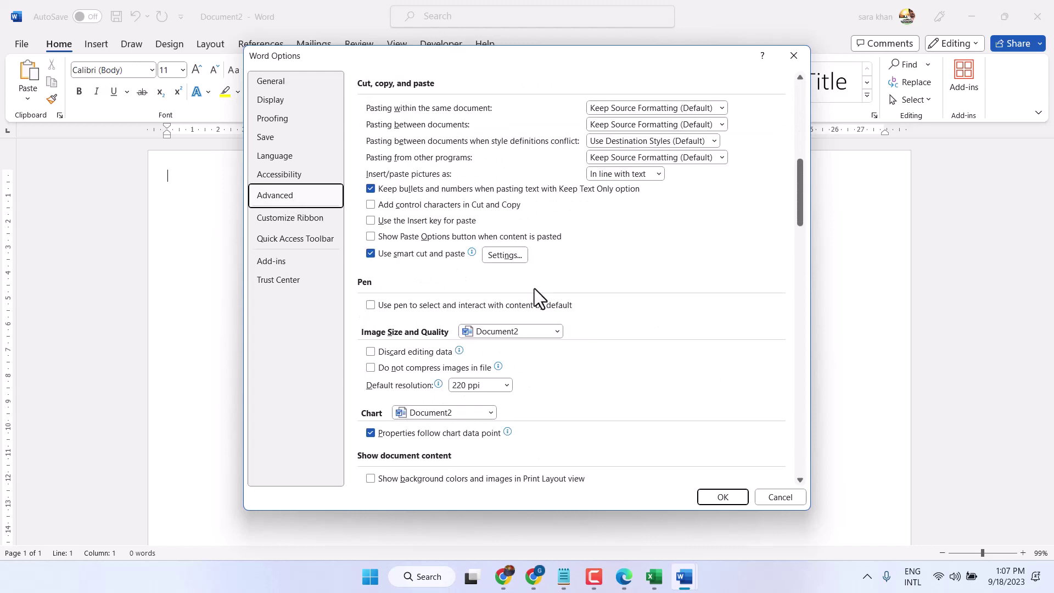
pyautogui.scroll(-10, 535, 288)
pyautogui.scroll(-3, 535, 290)
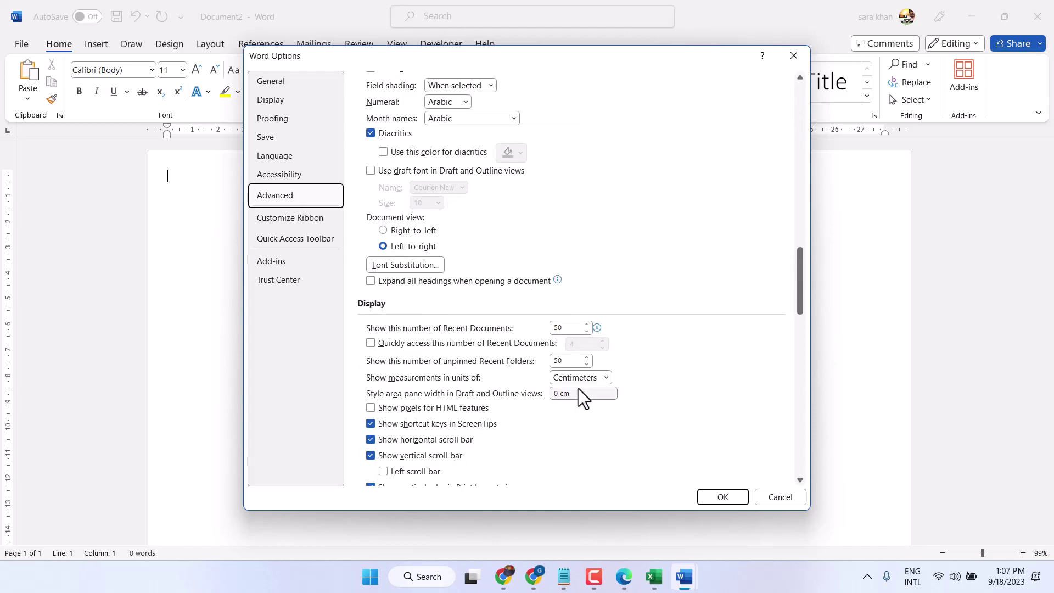
pyautogui.click(605, 378)
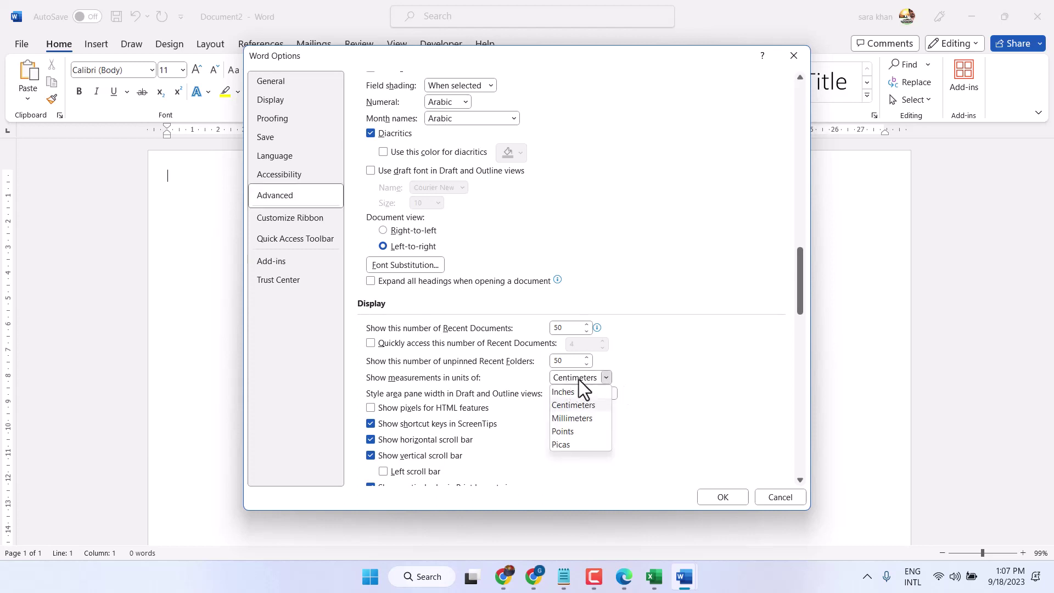
pyautogui.click(605, 377)
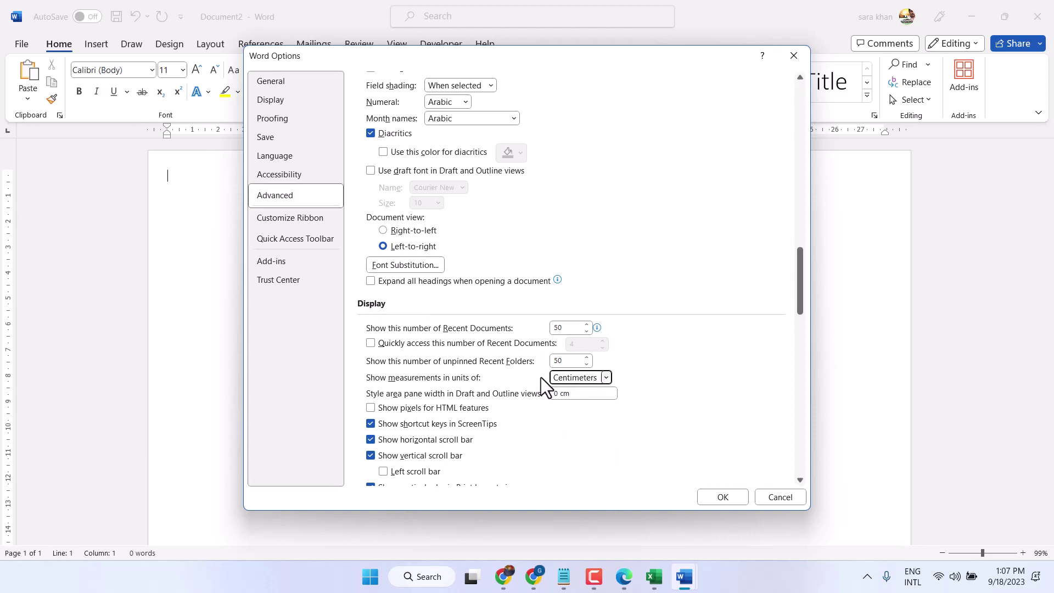
pyautogui.click(720, 497)
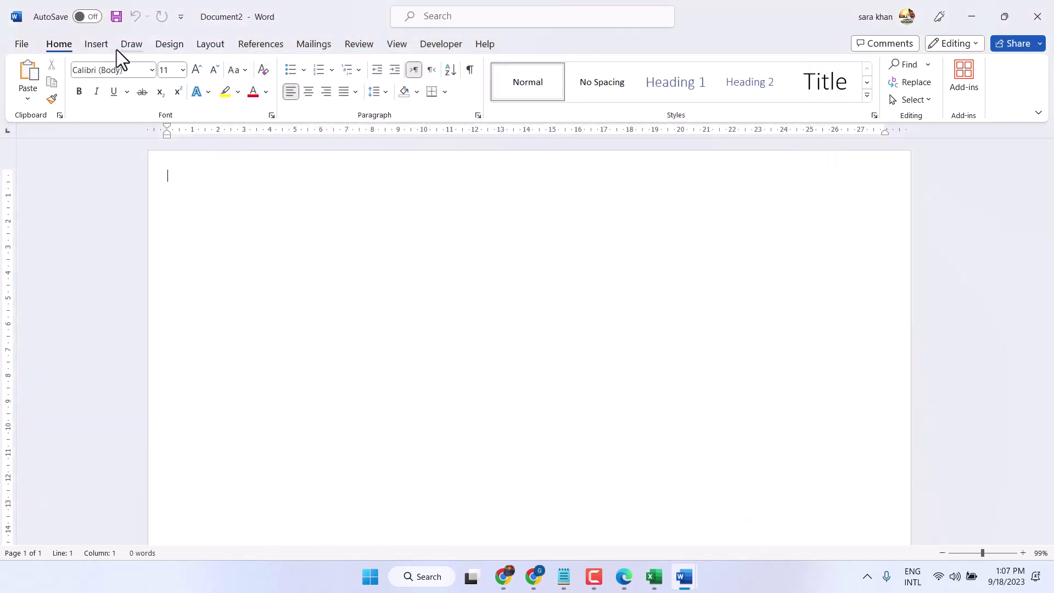
# Set A4 (21 × 29.7 cm) as the default paper size in Page Setup and confirm
pyautogui.click(208, 48)
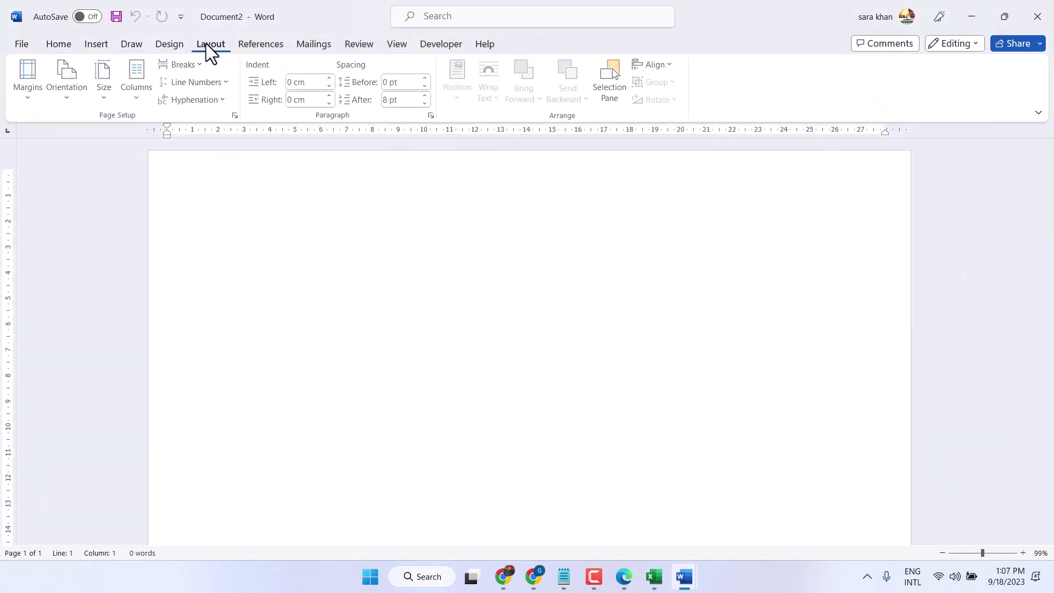
pyautogui.click(106, 93)
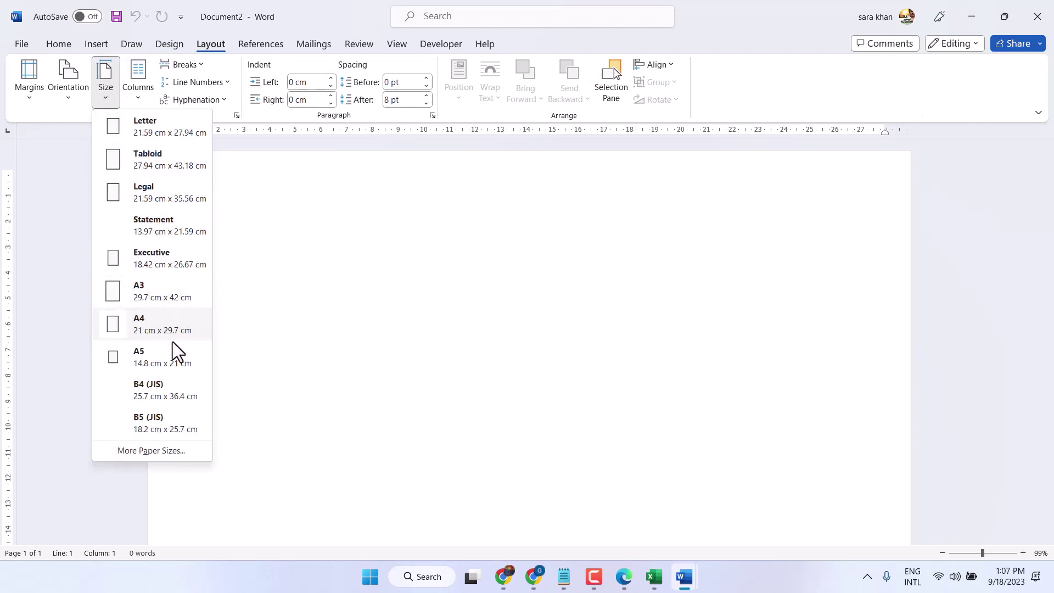
pyautogui.click(127, 450)
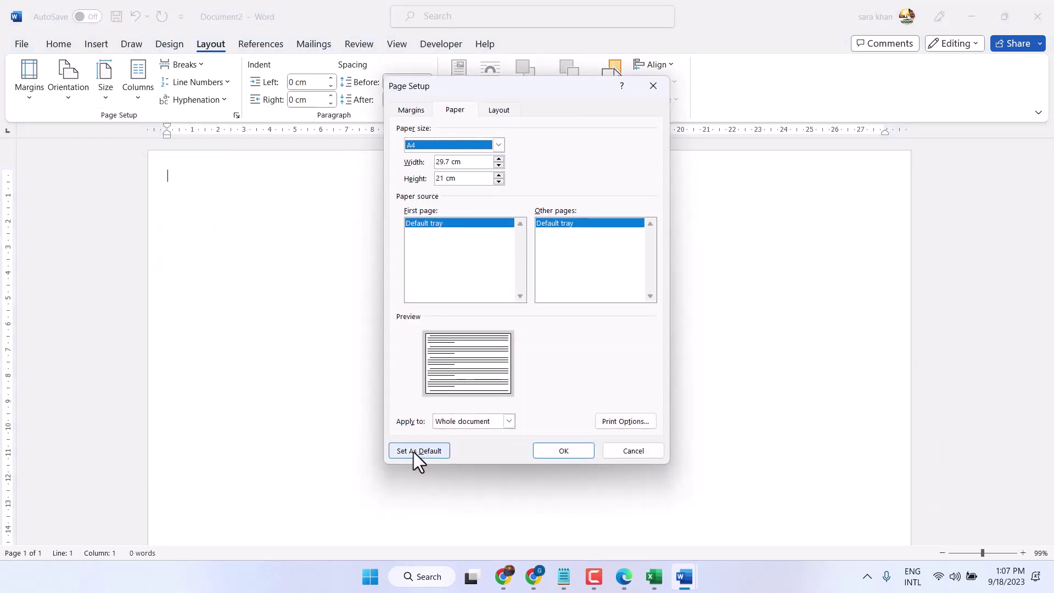
pyautogui.click(414, 451)
pyautogui.click(506, 329)
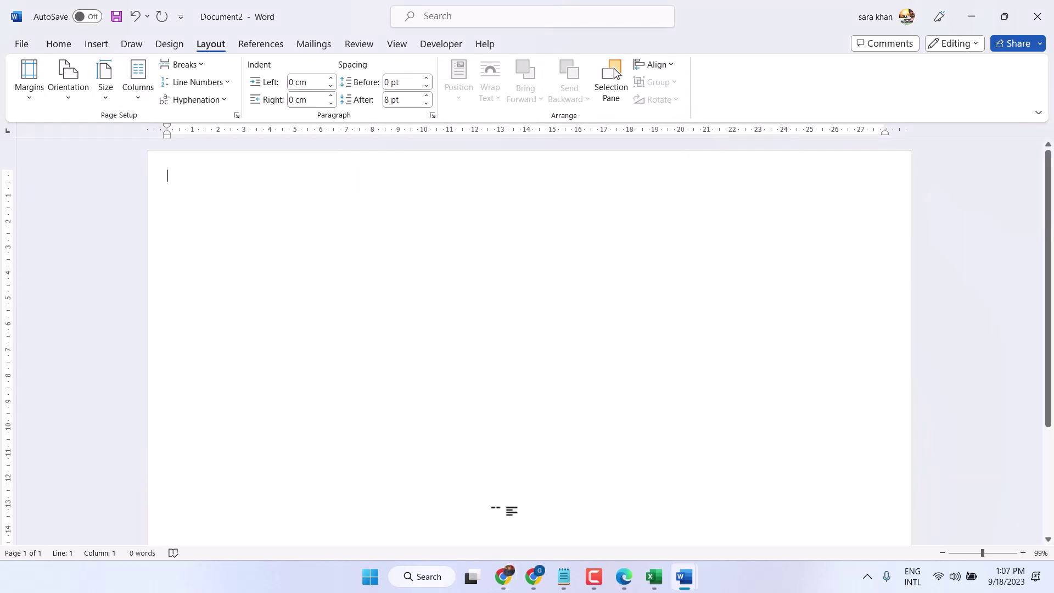
# Go to Canva's home page, start a Custom size design, then preview Word's open documents
pyautogui.click(505, 577)
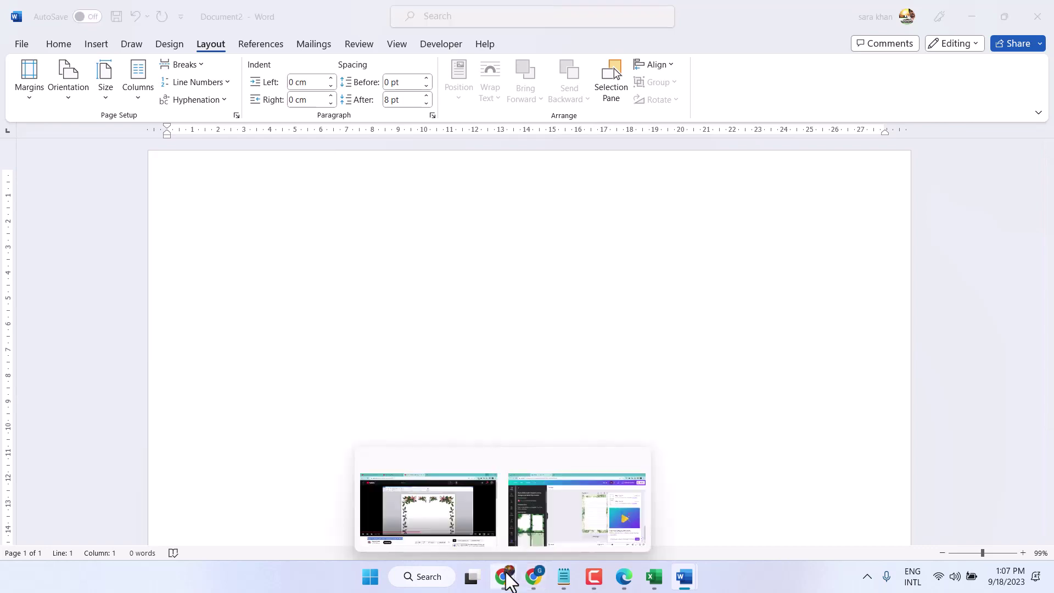
pyautogui.click(609, 533)
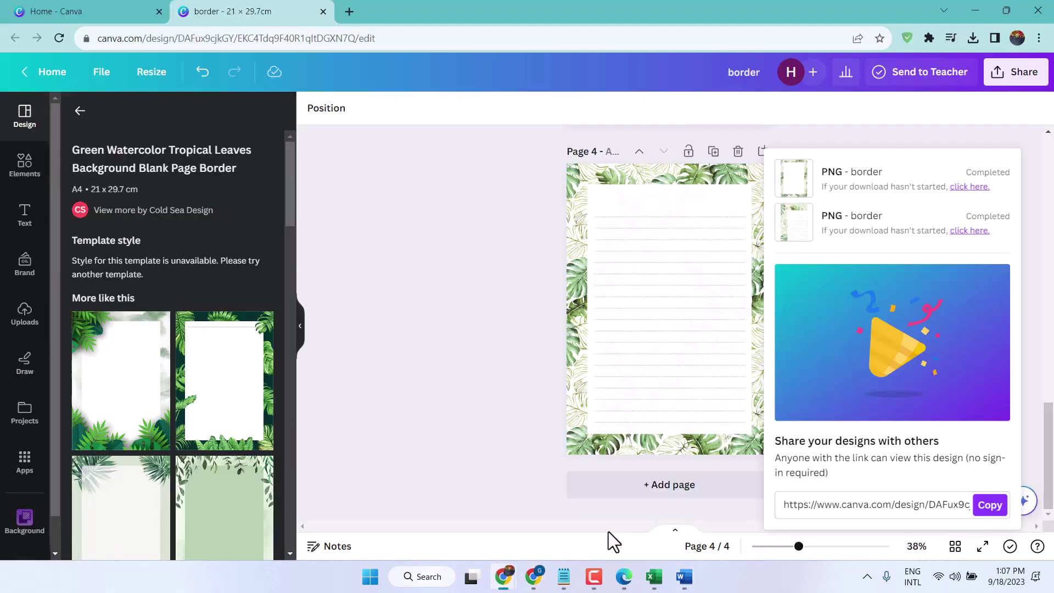
pyautogui.click(78, 3)
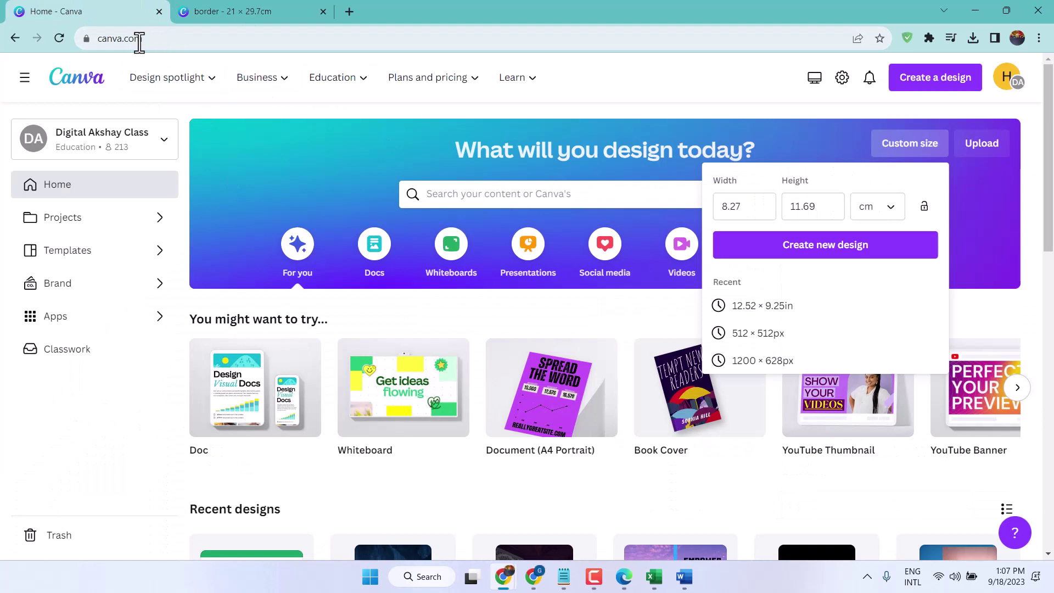
pyautogui.click(336, 140)
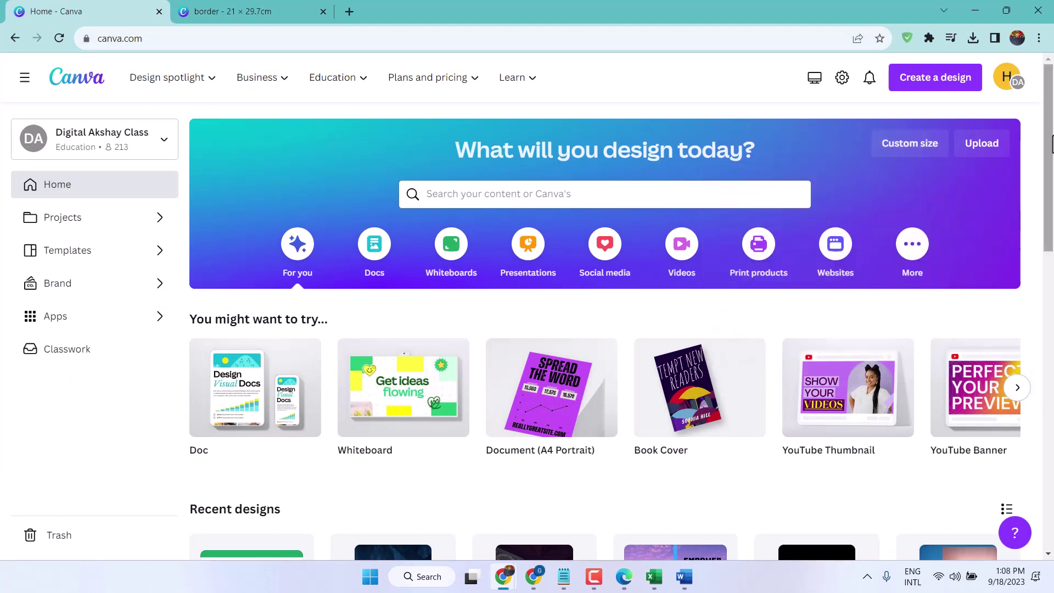
pyautogui.click(952, 82)
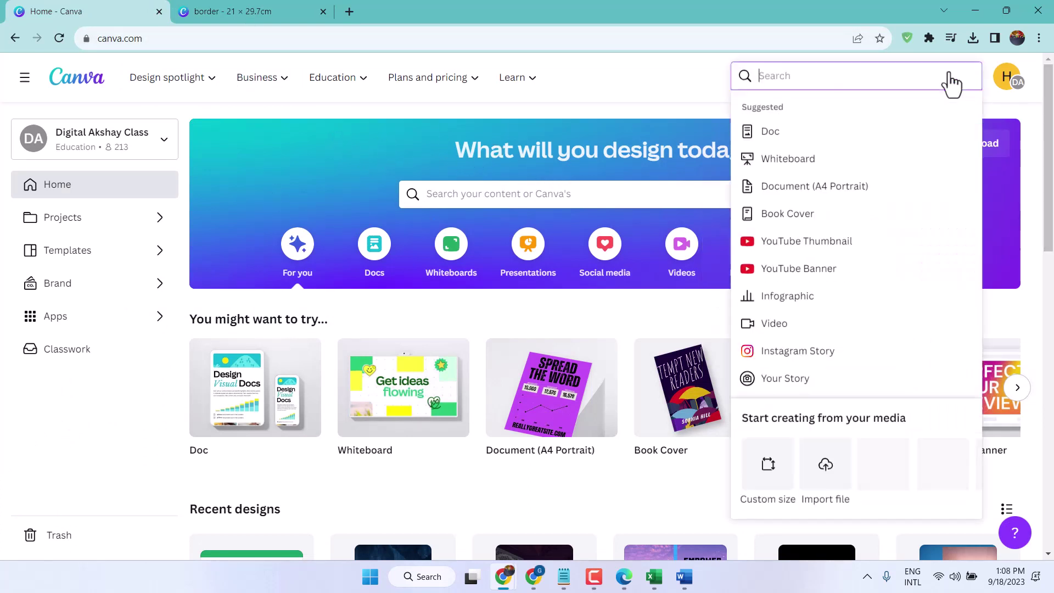
pyautogui.click(769, 477)
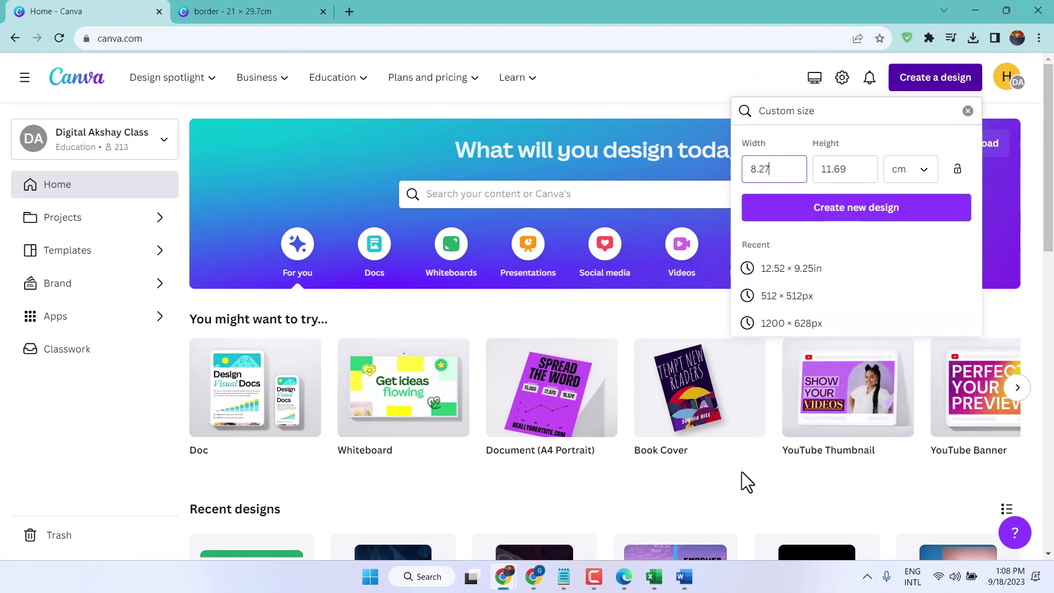
pyautogui.click(680, 577)
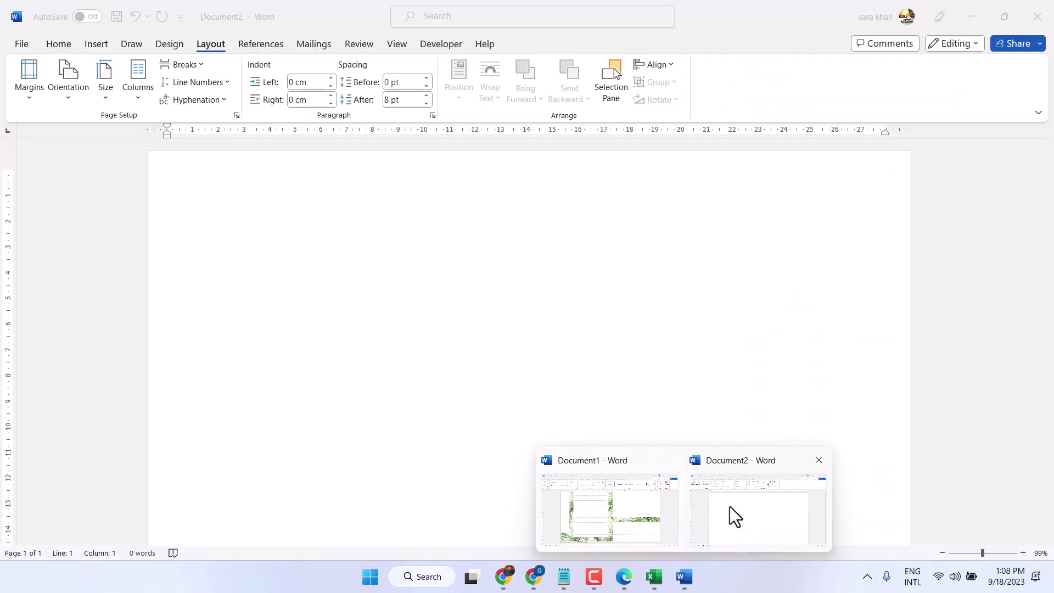
pyautogui.click(730, 506)
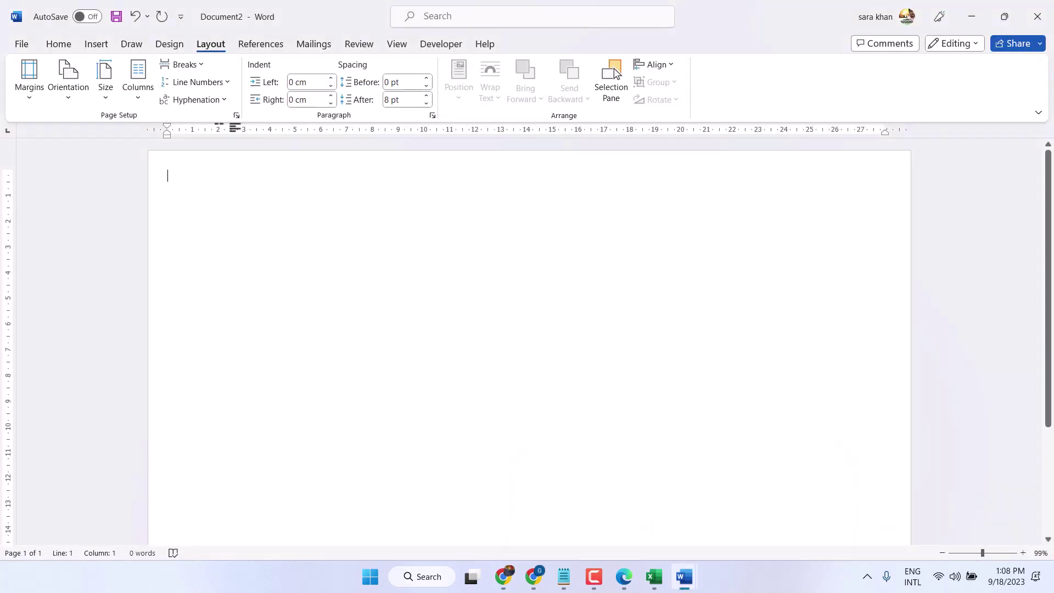
pyautogui.click(103, 101)
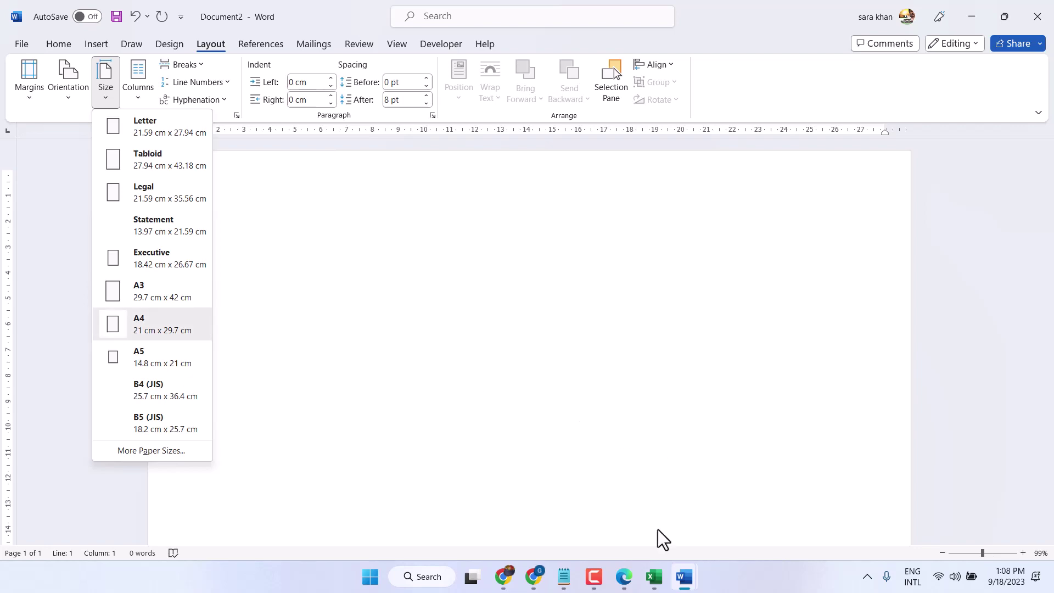
pyautogui.click(511, 575)
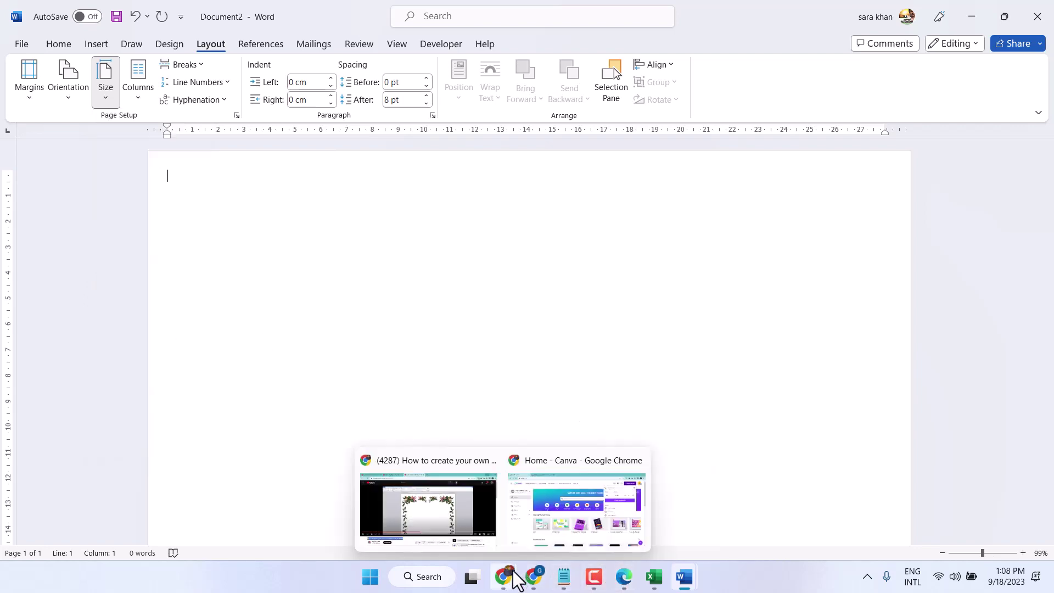
# Create a new Canva design 21 cm wide and 29.7 cm tall, keeping centimetres
pyautogui.click(583, 530)
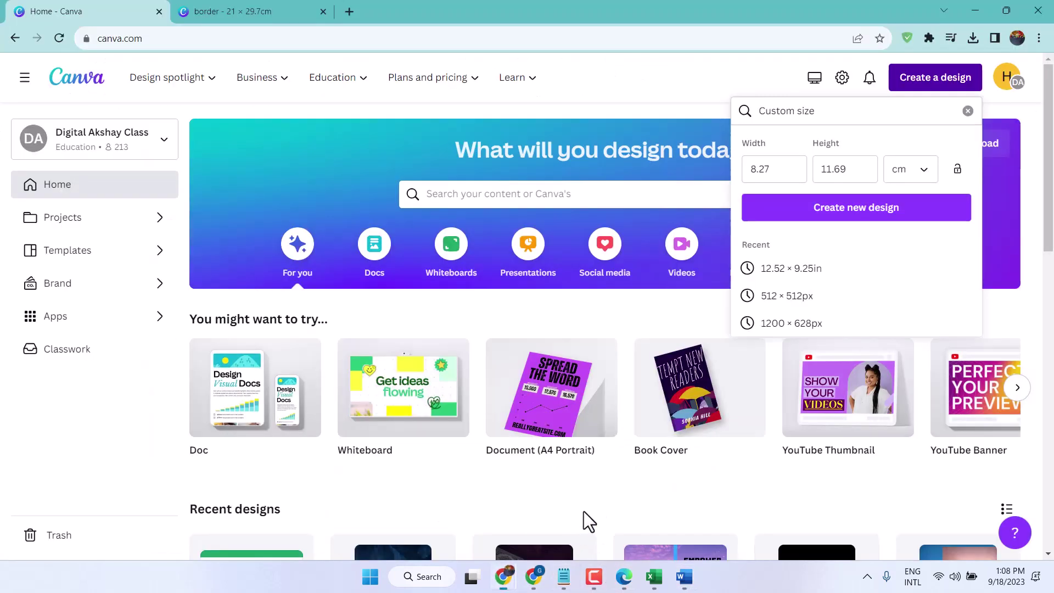
pyautogui.click(922, 175)
pyautogui.click(914, 291)
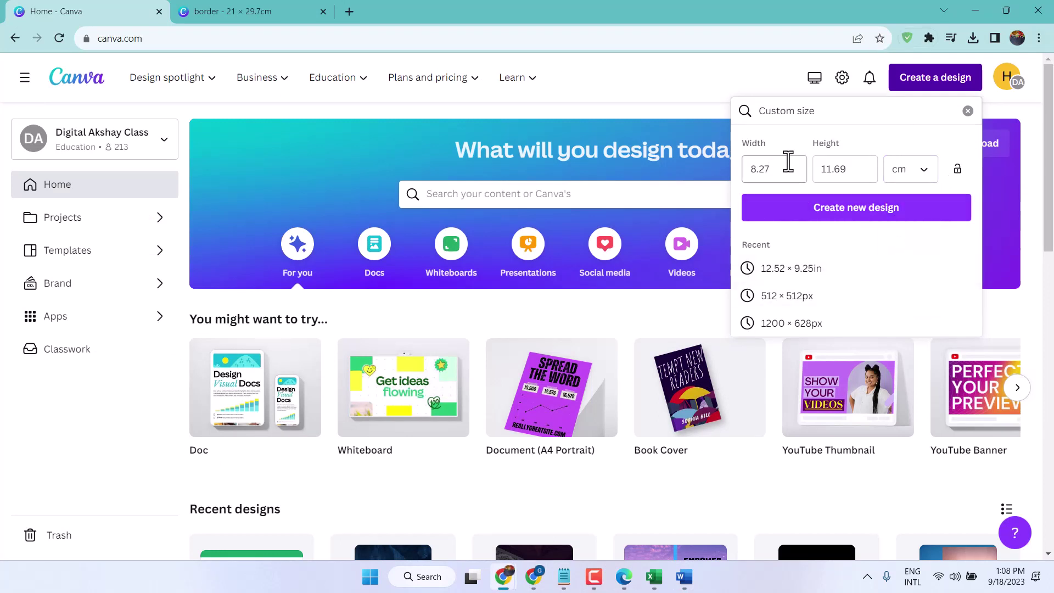
pyautogui.click(787, 165)
pyautogui.moveTo(773, 162); pyautogui.dragTo(746, 170)
pyautogui.write('21')
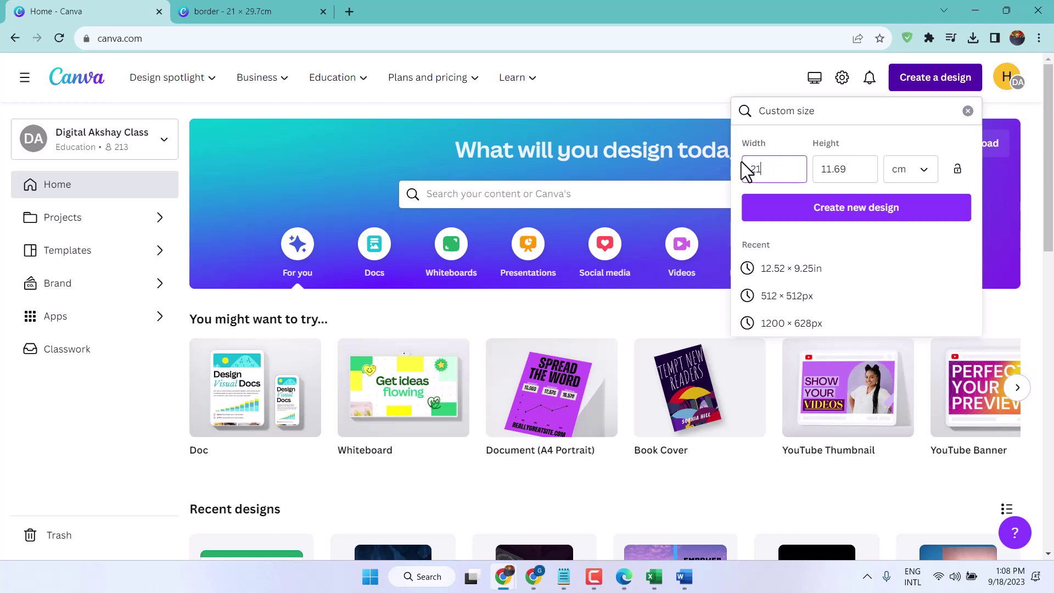
pyautogui.moveTo(861, 172); pyautogui.dragTo(800, 174)
pyautogui.write('29')
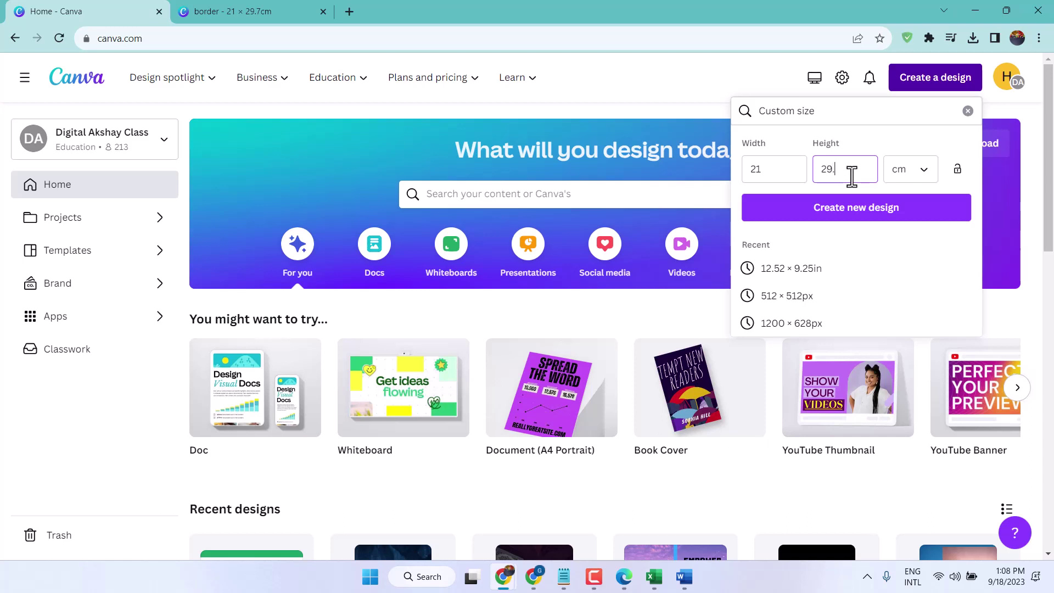
pyautogui.write('7')
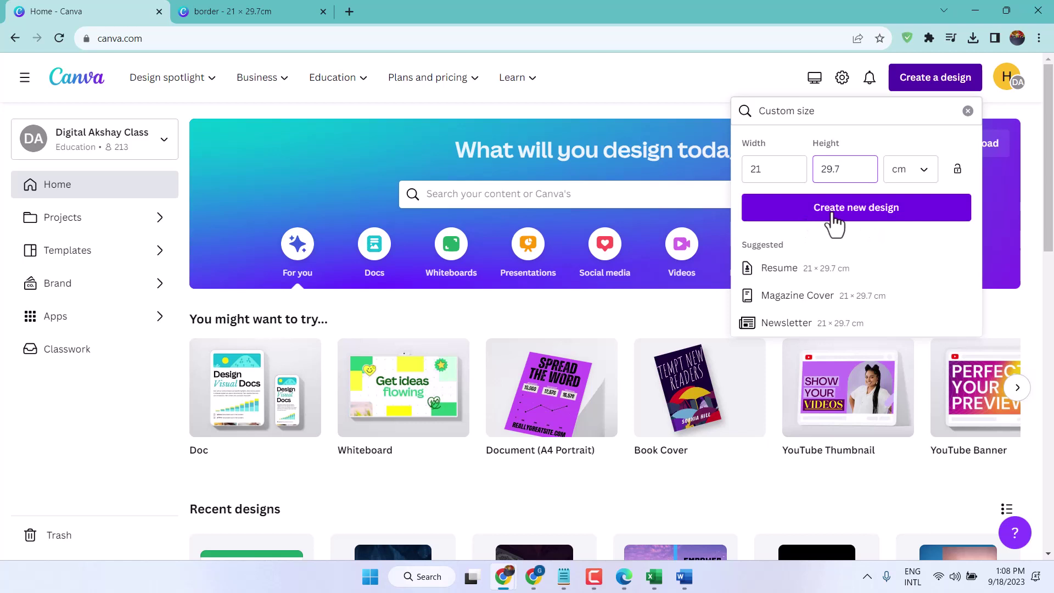
pyautogui.click(832, 216)
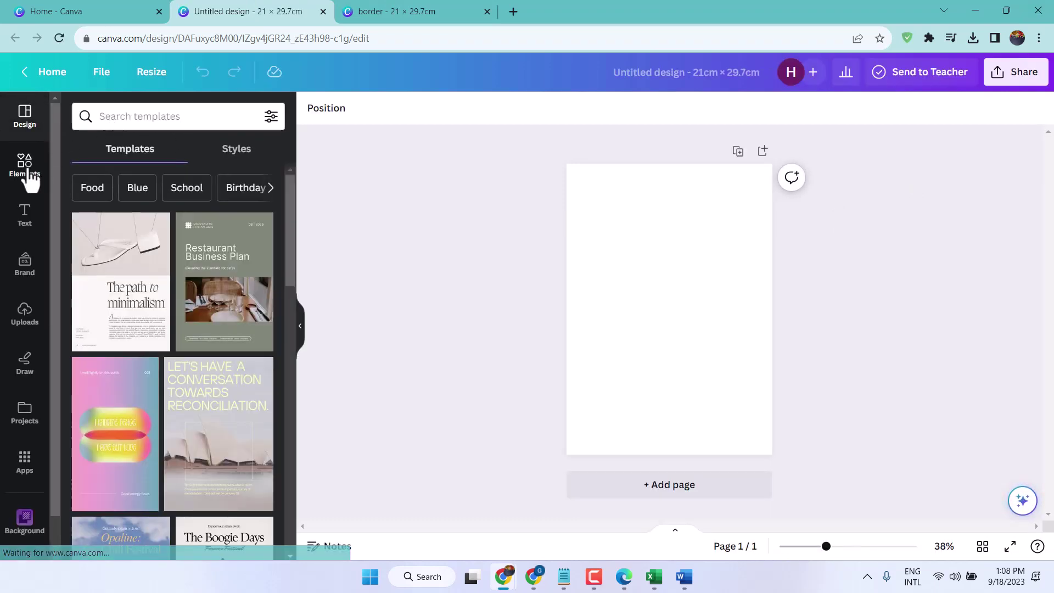
# Search Canva Elements for 'border' and filter the results to Photos
pyautogui.click(31, 175)
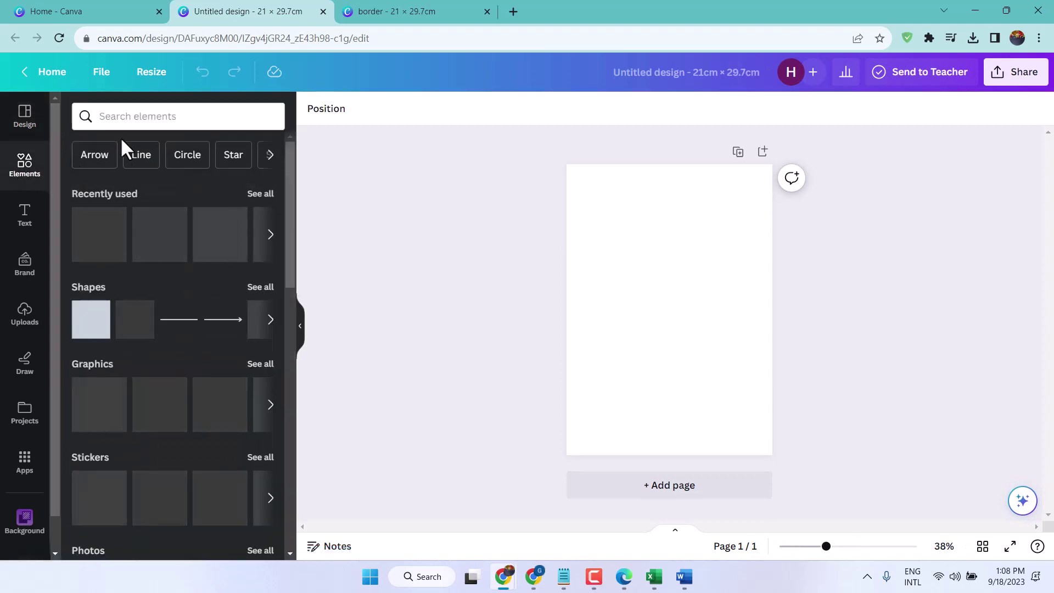
pyautogui.click(129, 122)
pyautogui.write('b')
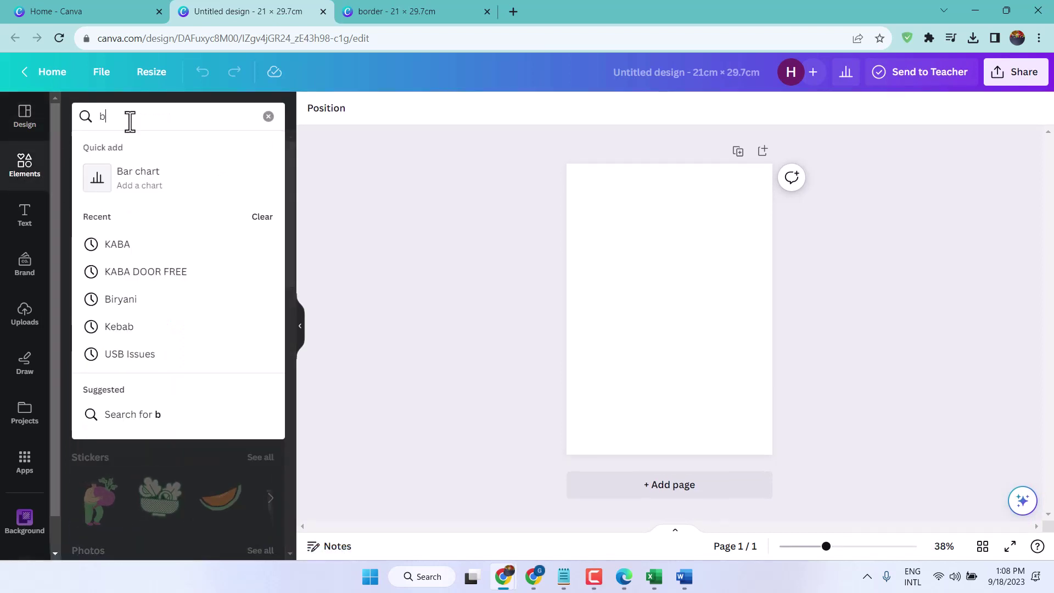
pyautogui.write('order')
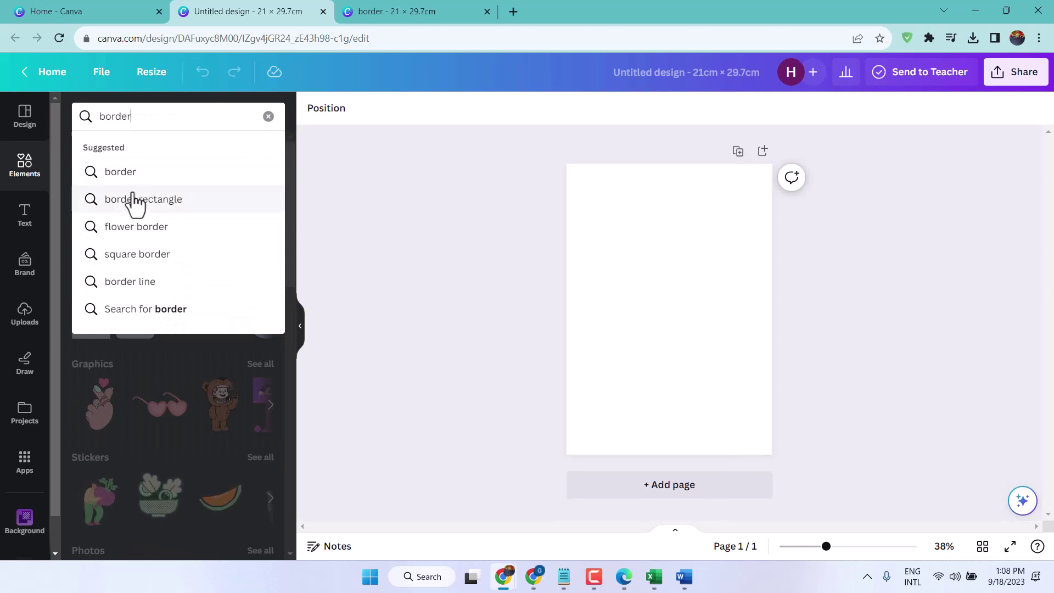
pyautogui.click(115, 176)
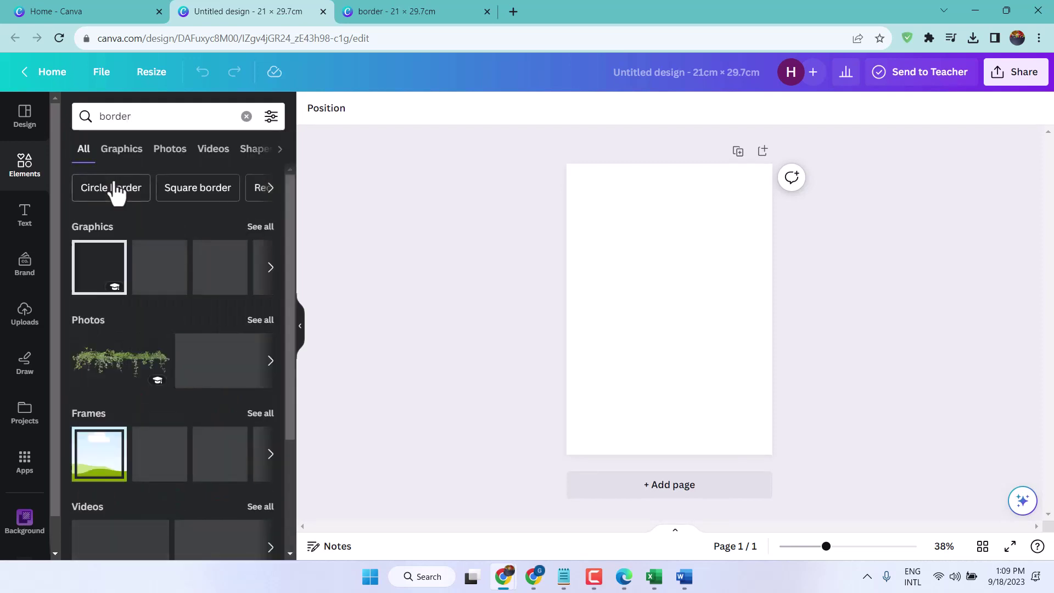
pyautogui.scroll(-3, 249, 283)
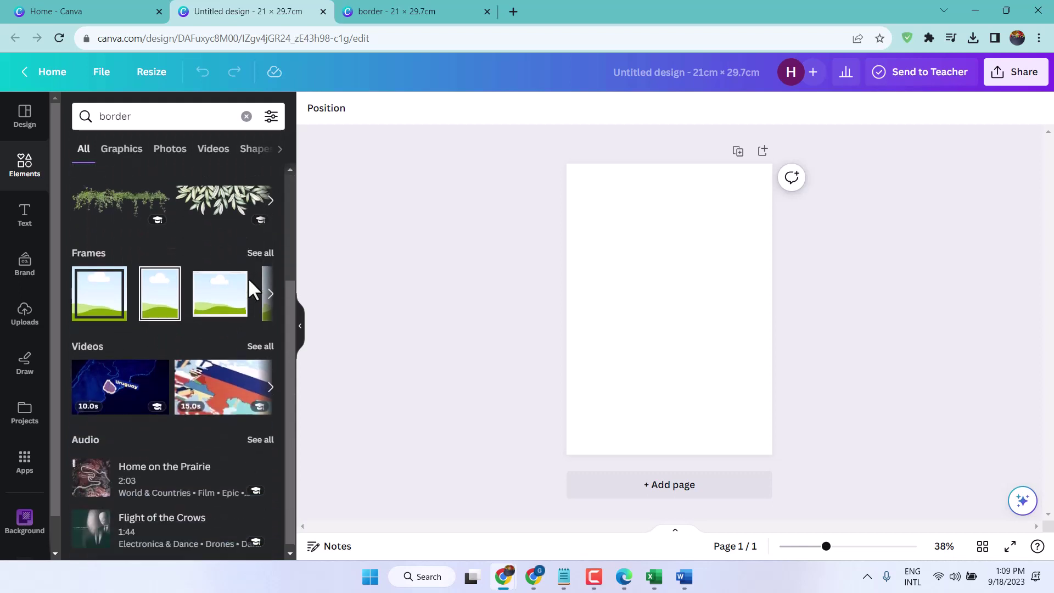
pyautogui.scroll(3, 248, 278)
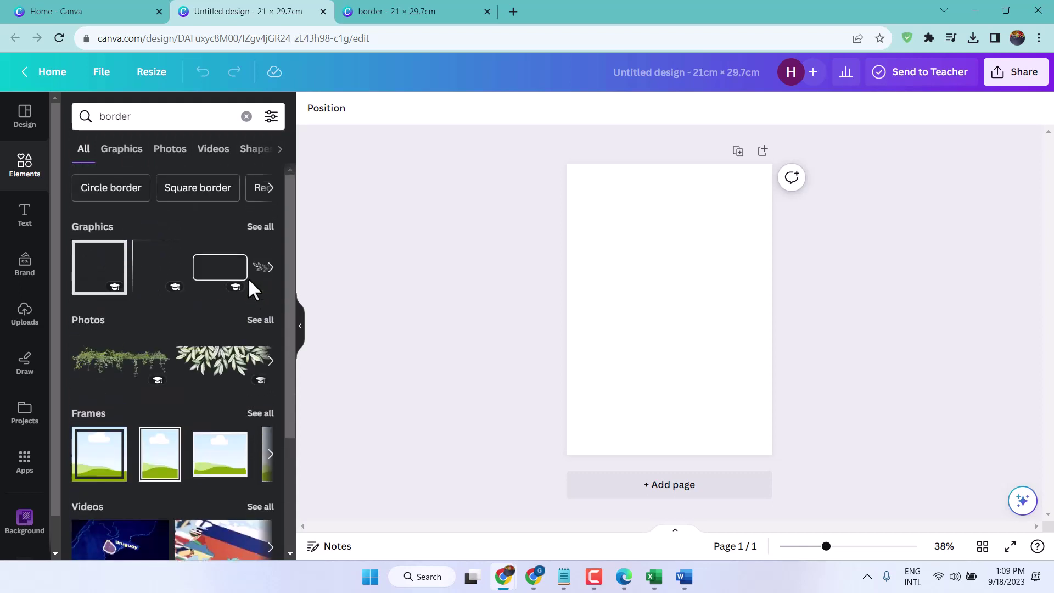
pyautogui.click(267, 324)
pyautogui.scroll(-1, 170, 274)
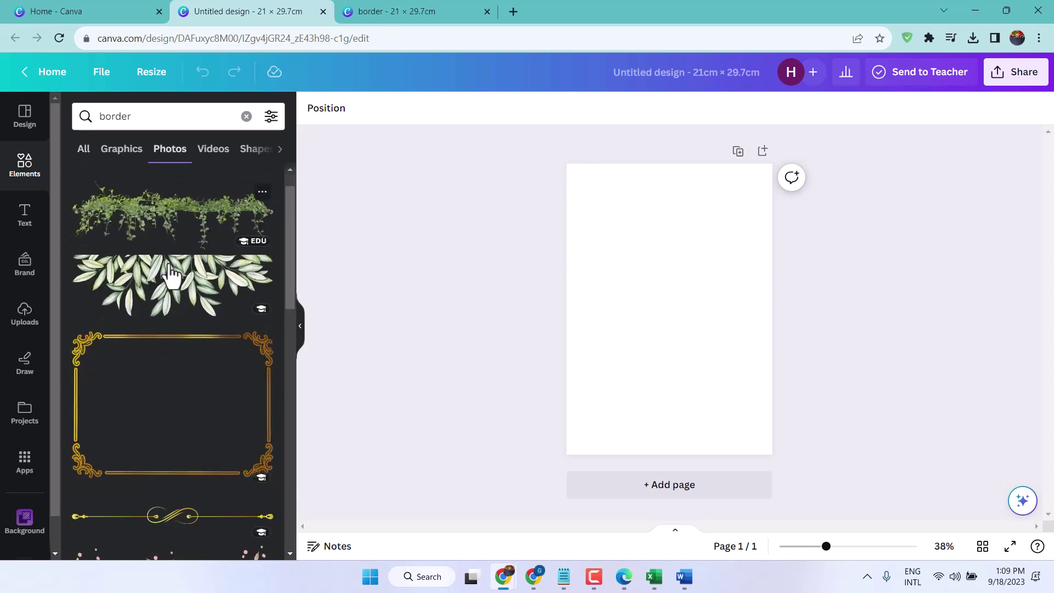
pyautogui.scroll(-5, 167, 274)
pyautogui.scroll(6, 164, 274)
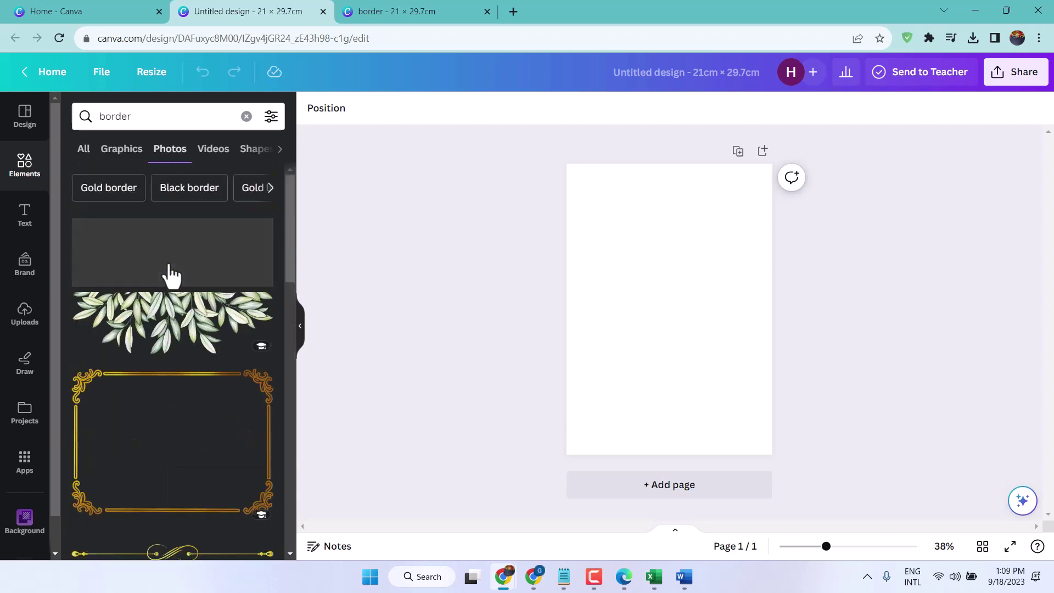
# Try the gold border photo on the page, enlarging and cropping it, then delete it
pyautogui.click(141, 392)
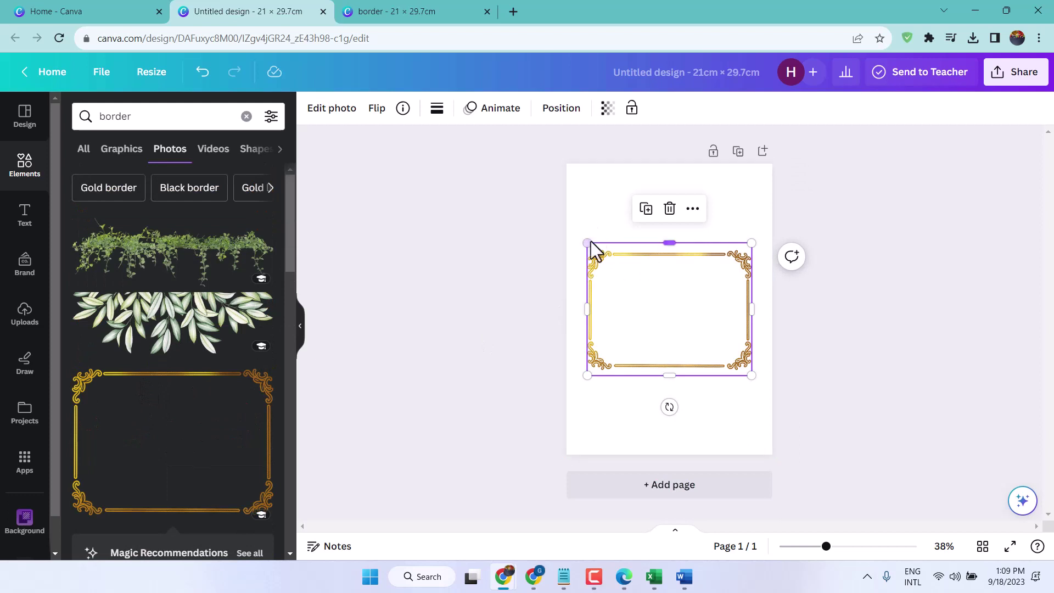
pyautogui.moveTo(586, 239); pyautogui.dragTo(567, 226)
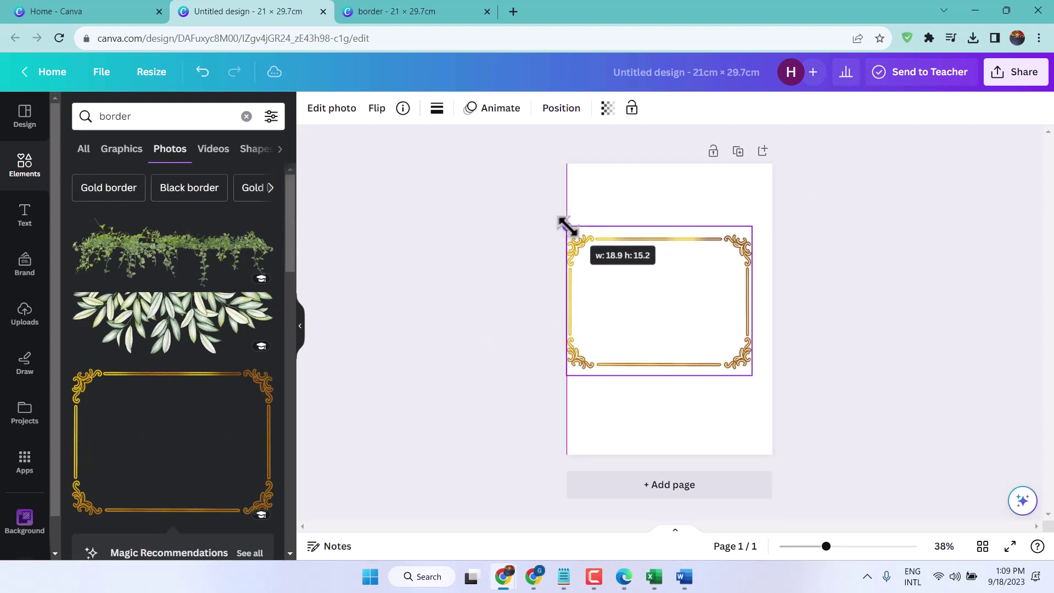
pyautogui.moveTo(751, 377); pyautogui.dragTo(772, 392)
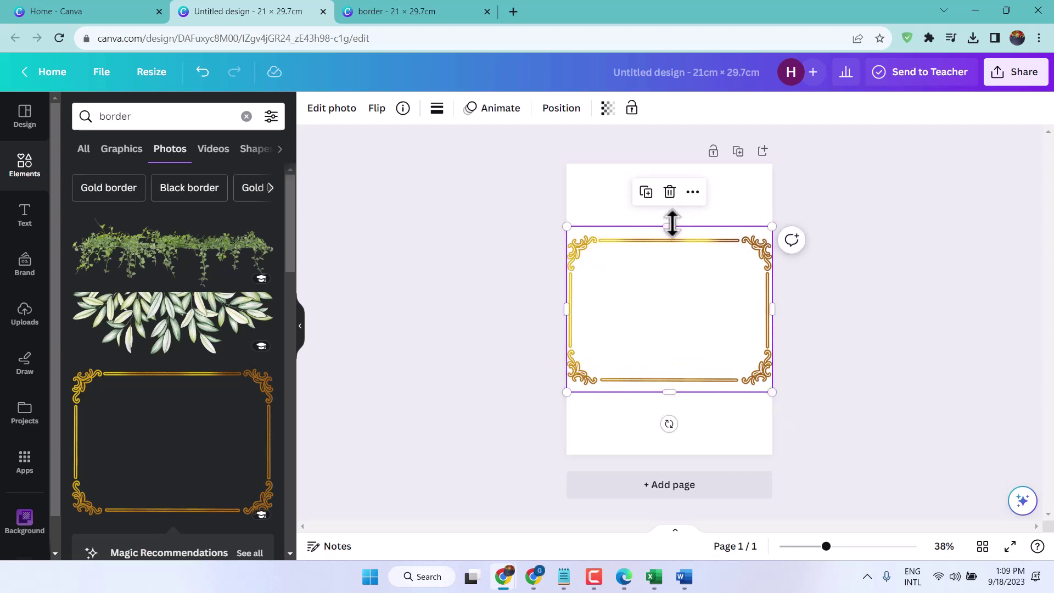
pyautogui.moveTo(670, 225); pyautogui.dragTo(673, 249)
pyautogui.press('Delete')
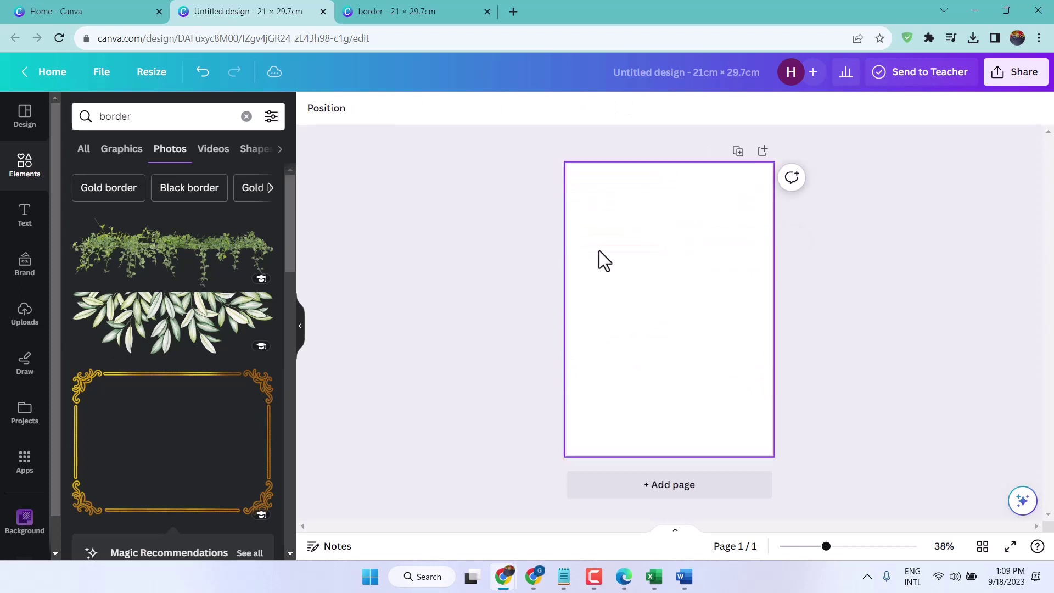
# Try the pink floral corner border, stretching it across the page, then delete it
pyautogui.scroll(-3, 175, 329)
pyautogui.scroll(-2, 184, 332)
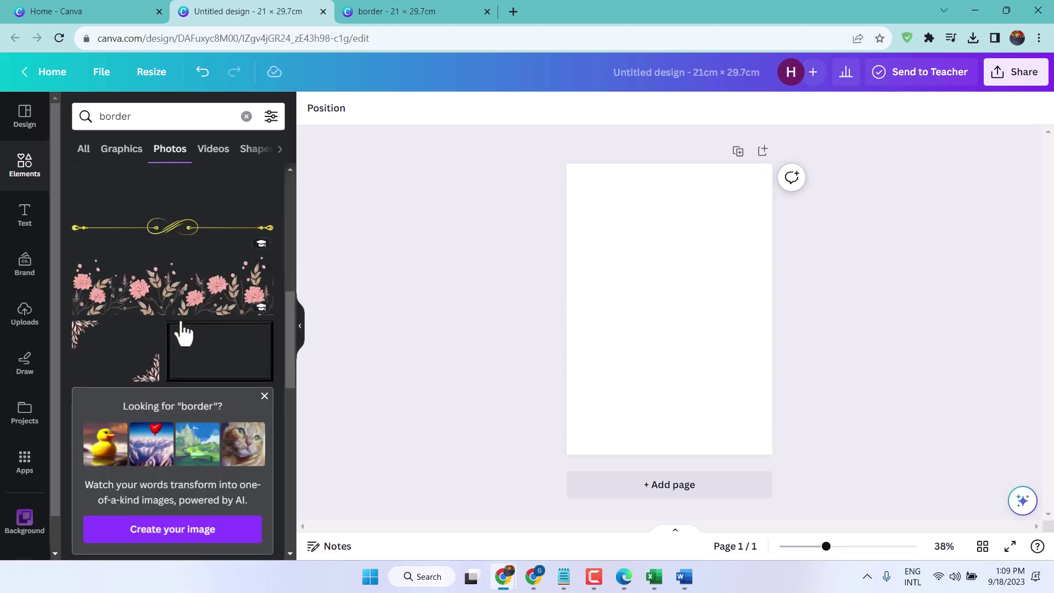
pyautogui.scroll(-4, 223, 319)
pyautogui.scroll(-4, 224, 322)
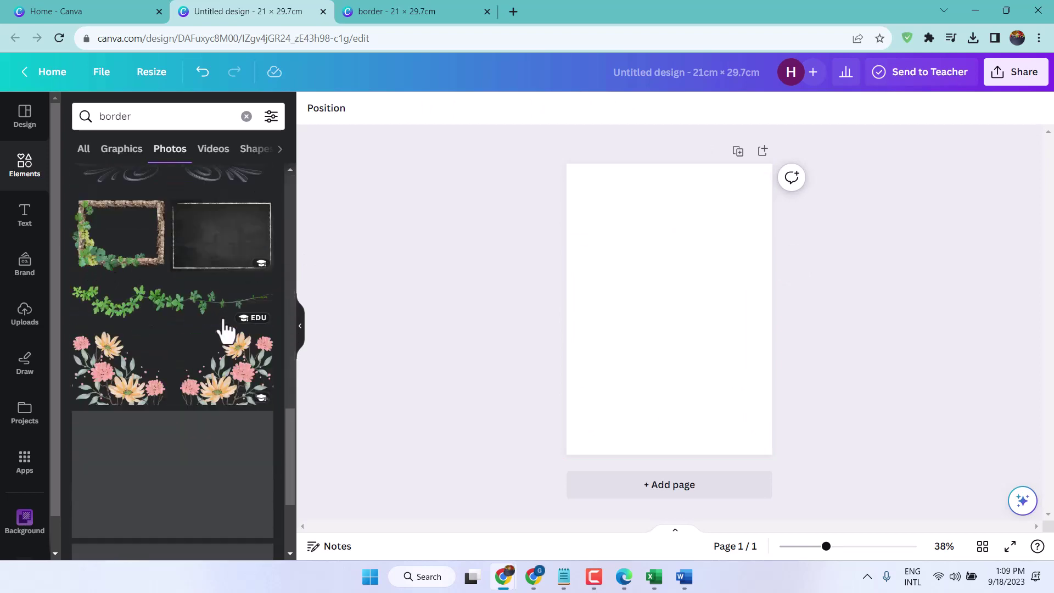
pyautogui.scroll(-5, 225, 329)
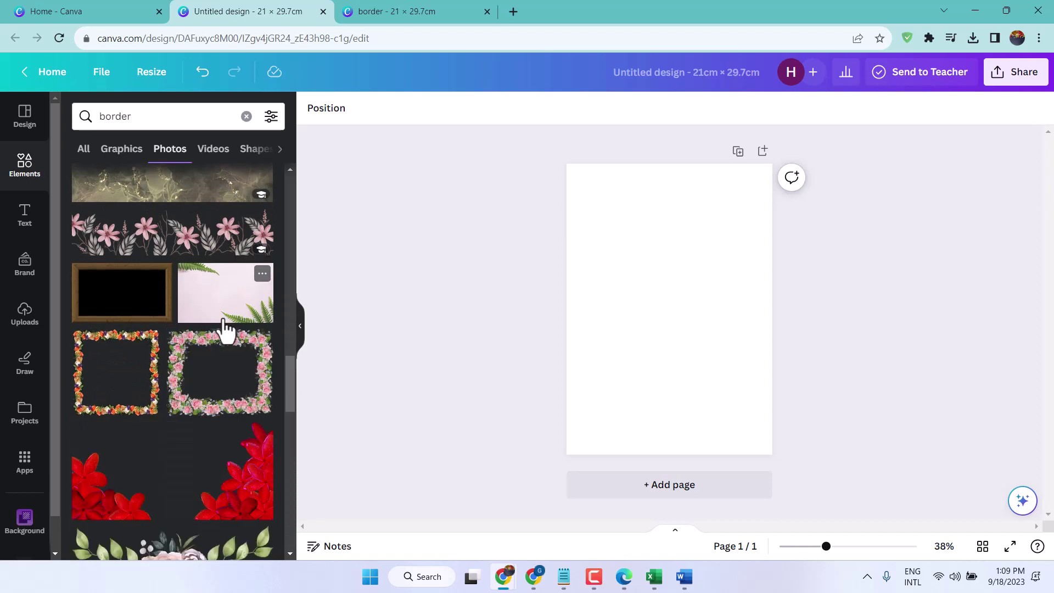
pyautogui.scroll(-5, 225, 329)
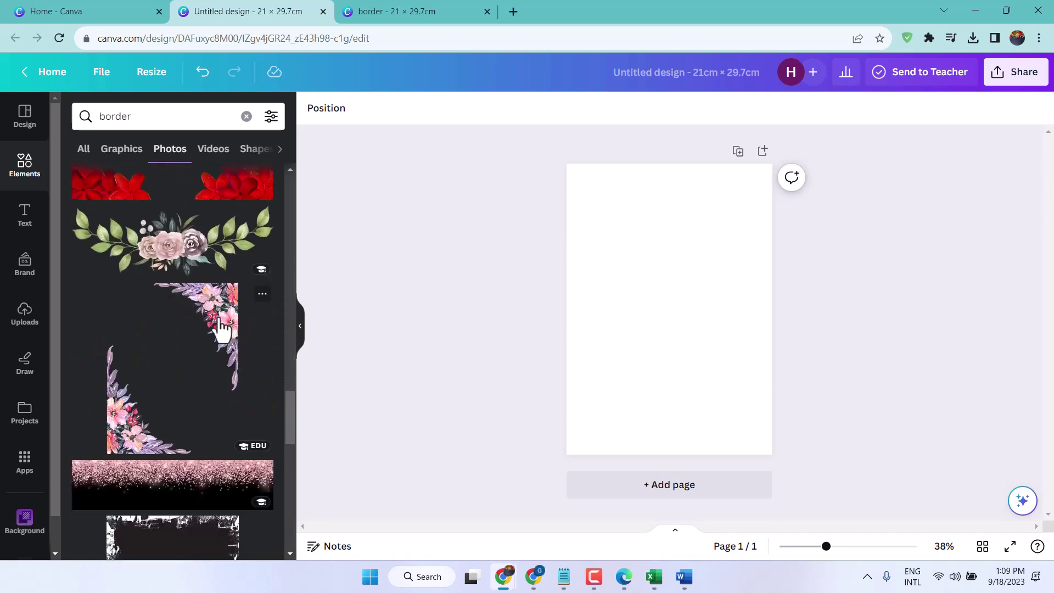
pyautogui.click(220, 329)
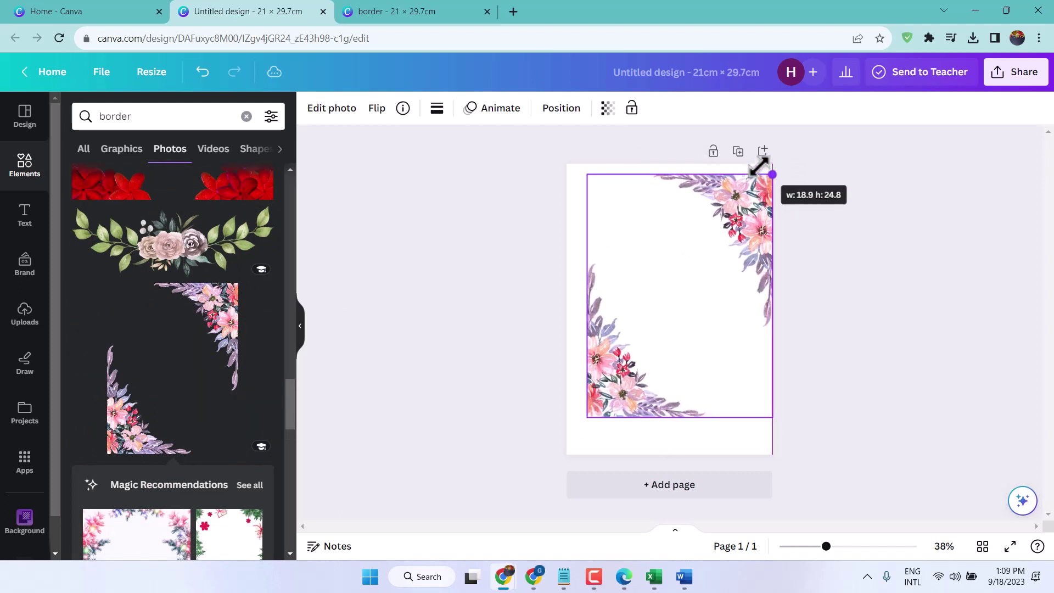
pyautogui.moveTo(751, 196); pyautogui.dragTo(772, 175)
pyautogui.moveTo(585, 418); pyautogui.dragTo(570, 439)
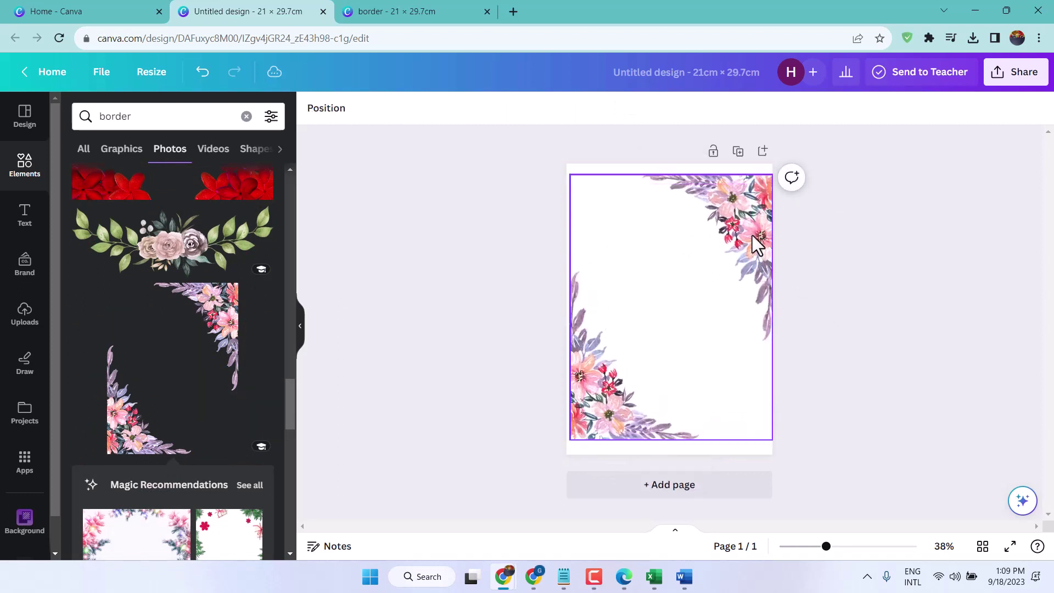
pyautogui.moveTo(753, 232); pyautogui.dragTo(753, 234)
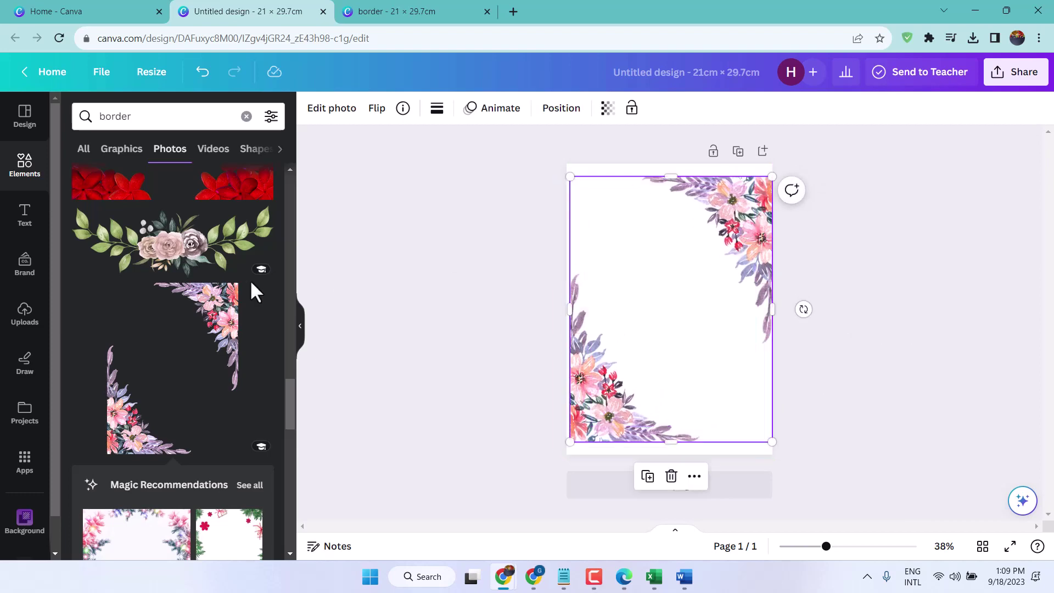
pyautogui.scroll(-5, 251, 283)
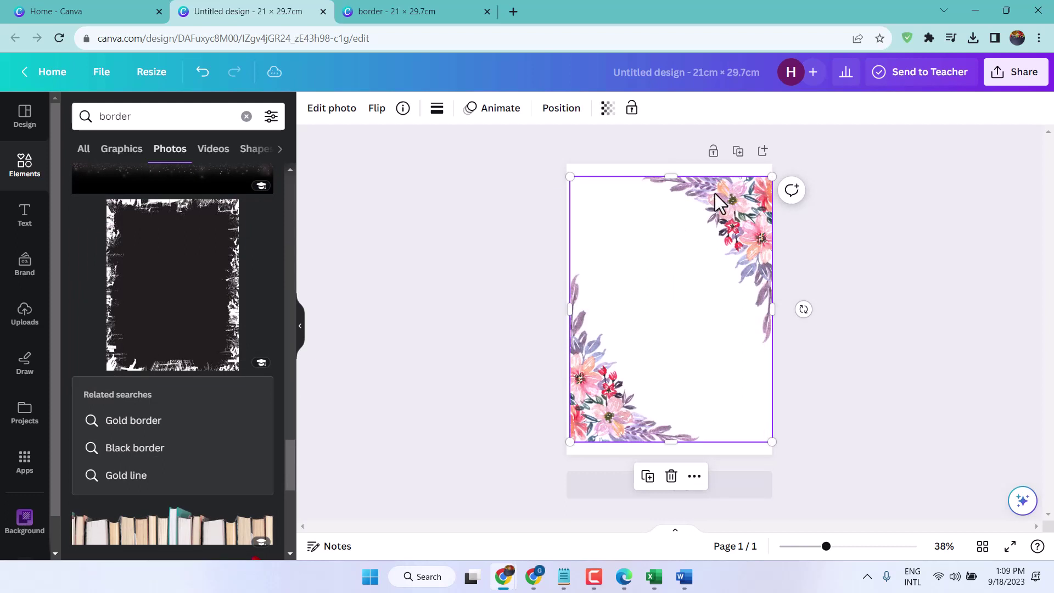
pyautogui.press('Delete')
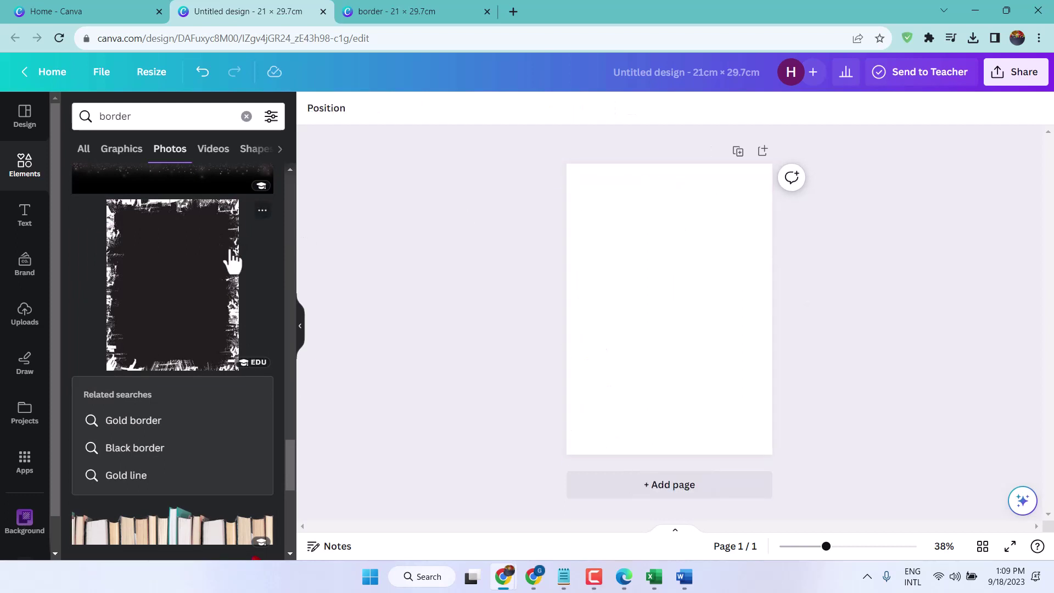
# Try the black grunge border, then delete it and browse further border photos
pyautogui.click(222, 255)
pyautogui.moveTo(631, 203)
pyautogui.mouseDown()
pyautogui.moveTo(641, 242)
pyautogui.moveTo(619, 200)
pyautogui.mouseUp()
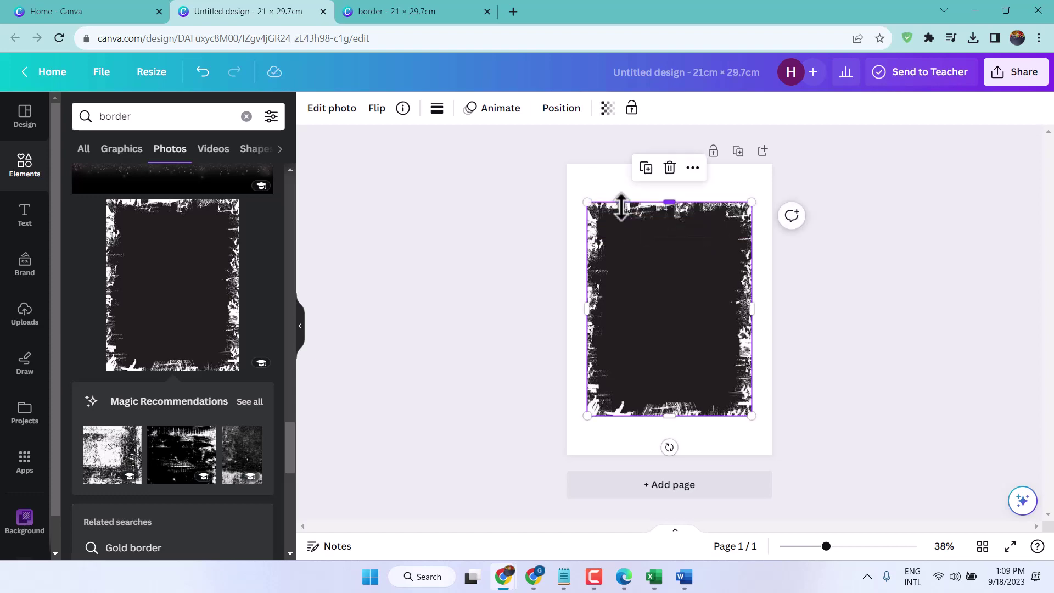
pyautogui.press('Delete')
pyautogui.scroll(-5, 193, 308)
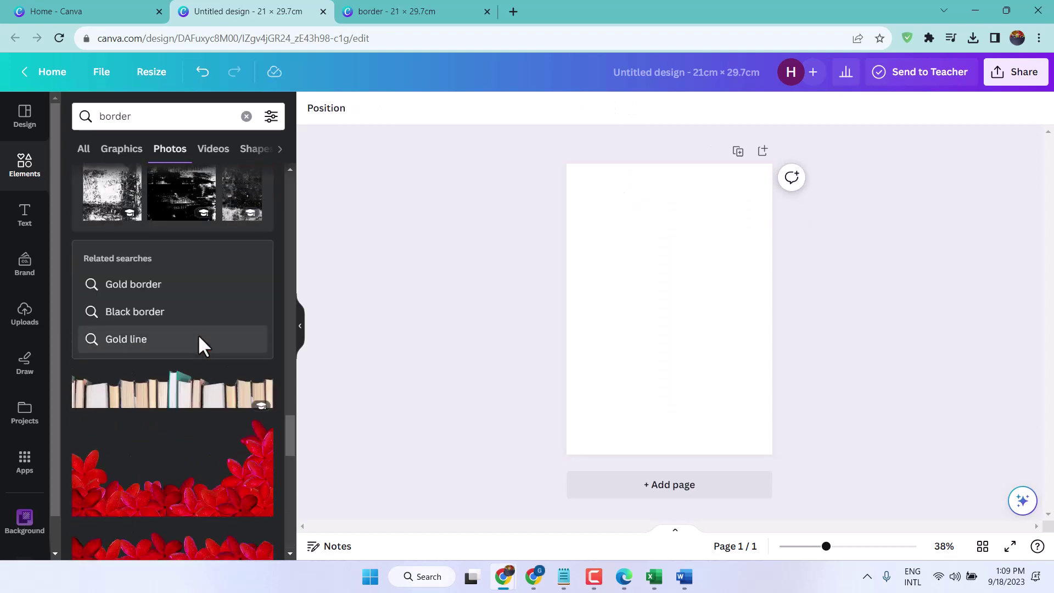
pyautogui.scroll(-2, 200, 346)
pyautogui.scroll(-5, 201, 346)
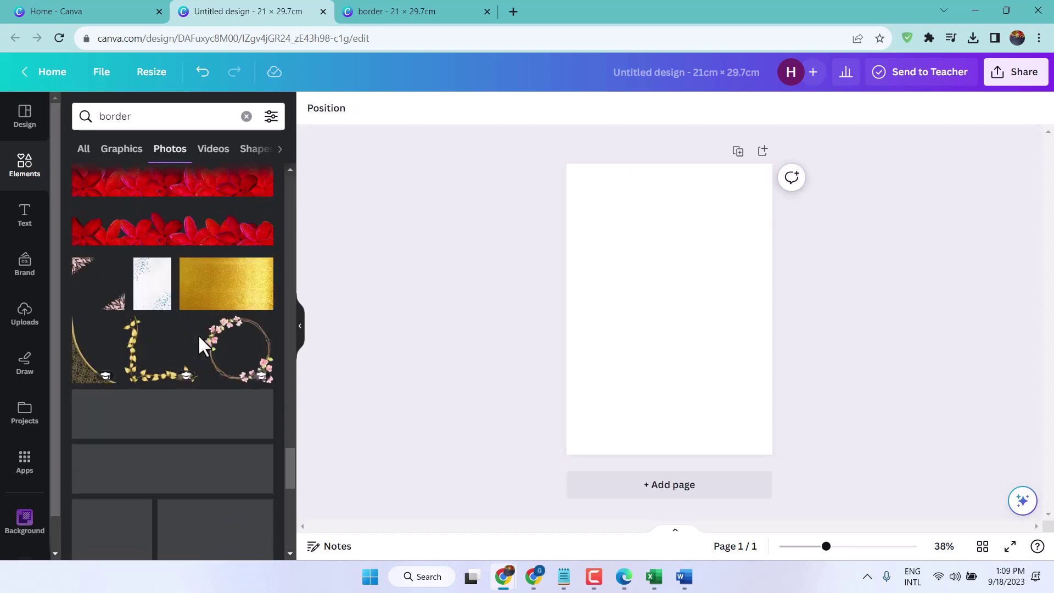
pyautogui.scroll(-3, 202, 347)
pyautogui.scroll(-3, 199, 337)
pyautogui.scroll(-4, 199, 337)
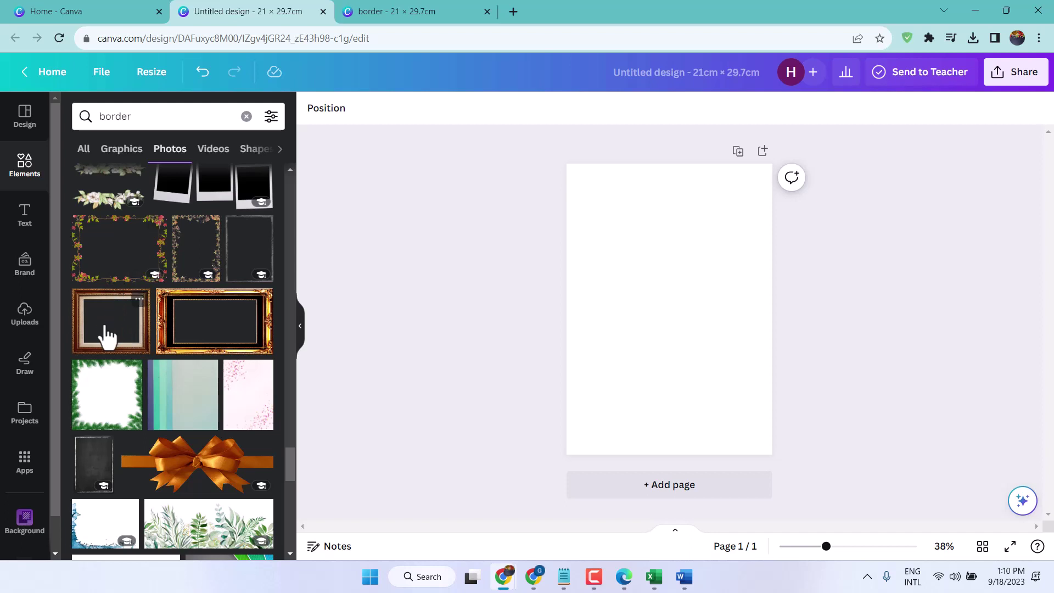
# Try the wide red floral frame, stretching it to the page edges, then remove it
pyautogui.click(84, 278)
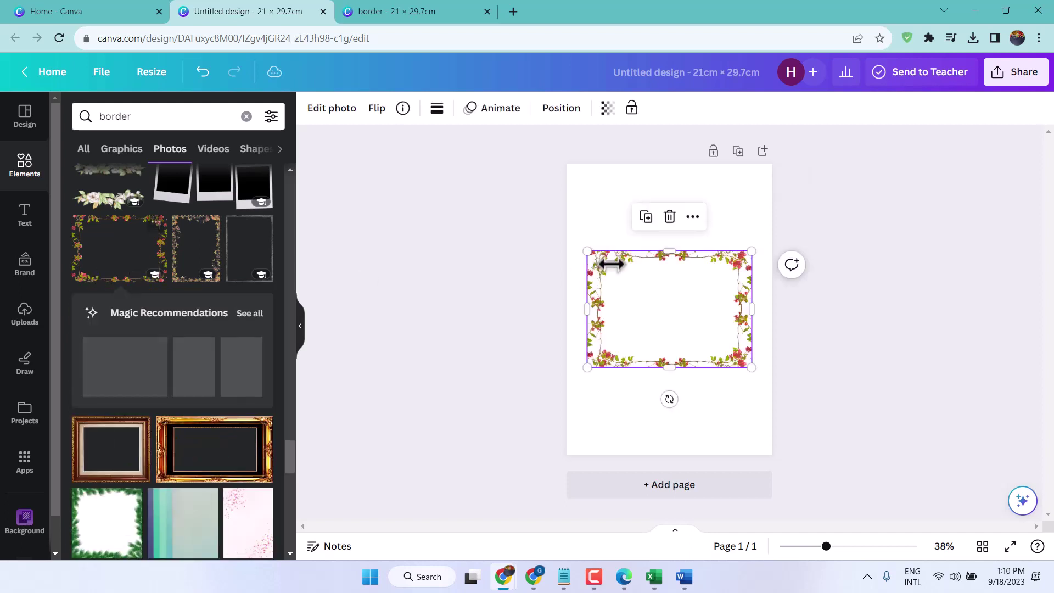
pyautogui.moveTo(586, 246); pyautogui.dragTo(570, 235)
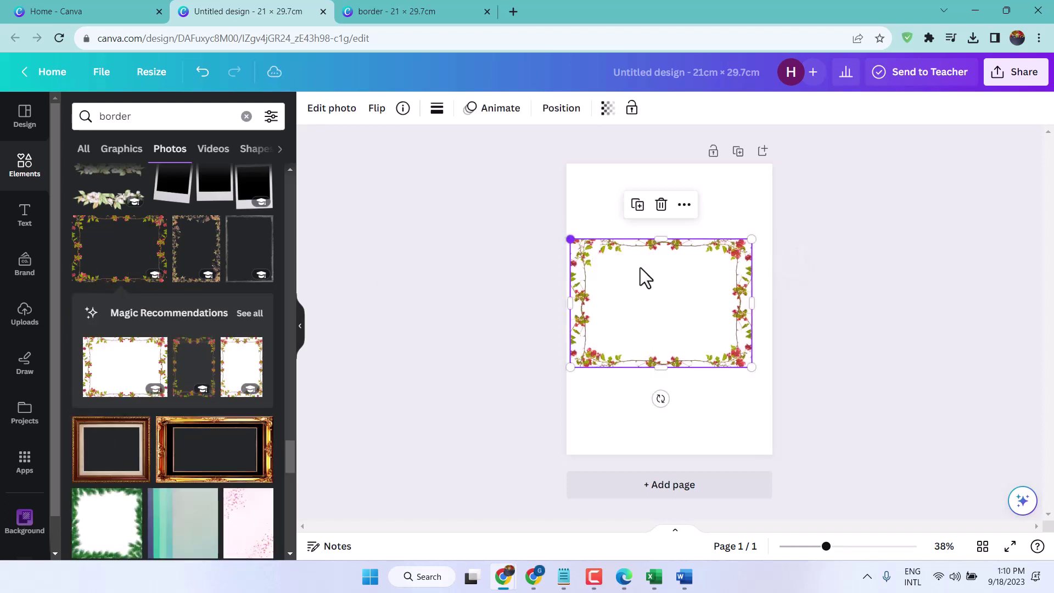
pyautogui.moveTo(751, 366); pyautogui.dragTo(771, 381)
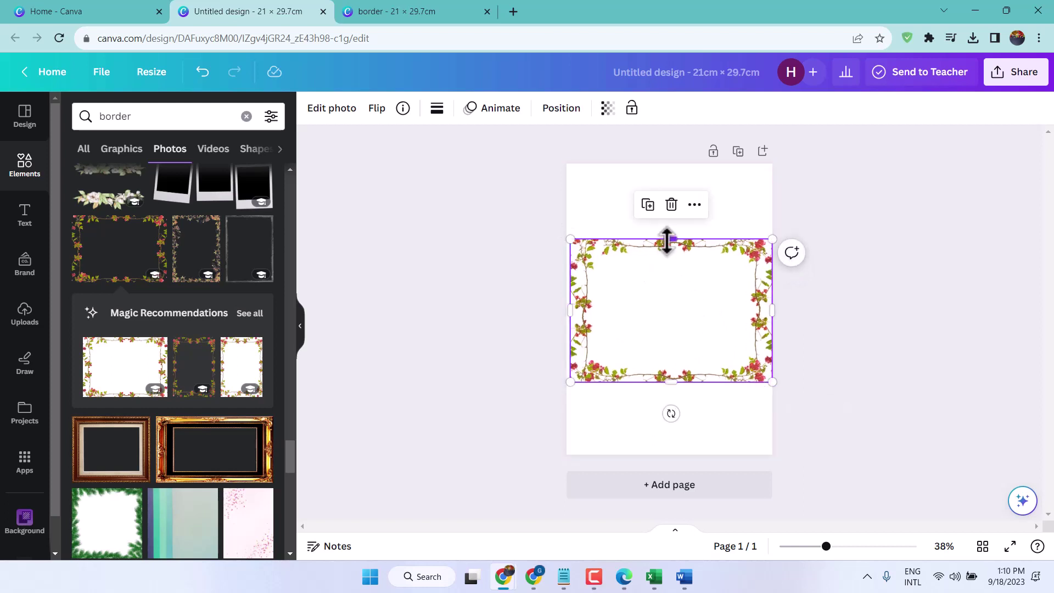
pyautogui.moveTo(666, 240); pyautogui.dragTo(657, 165)
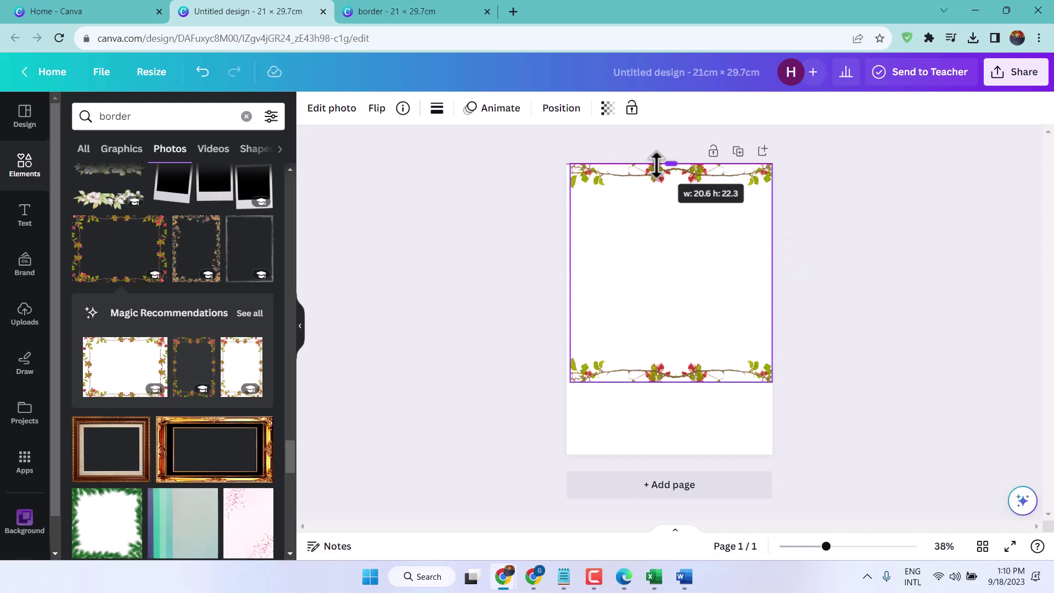
pyautogui.moveTo(656, 164); pyautogui.dragTo(657, 231)
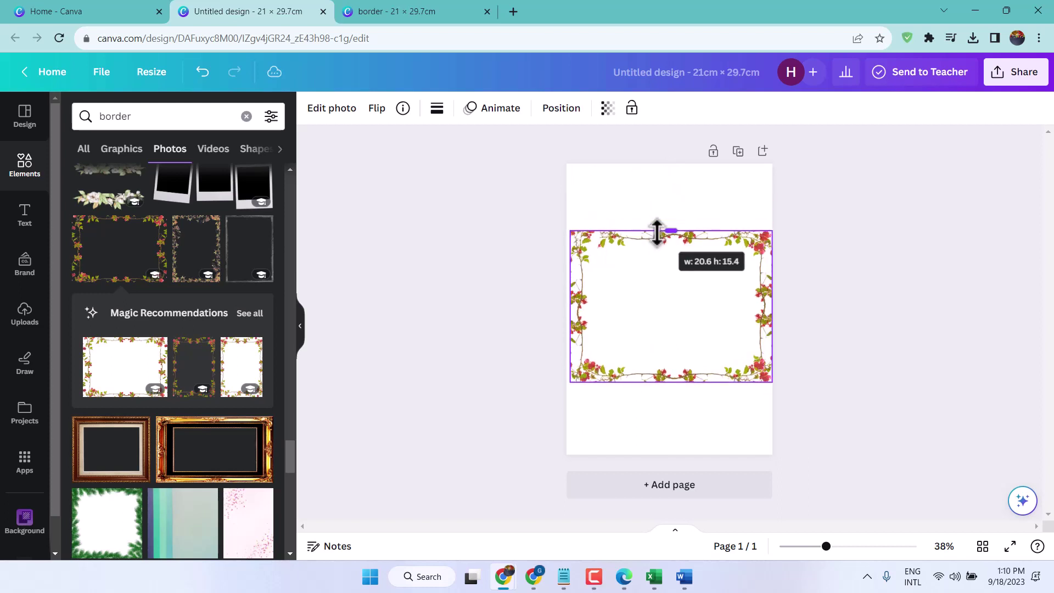
pyautogui.click(671, 197)
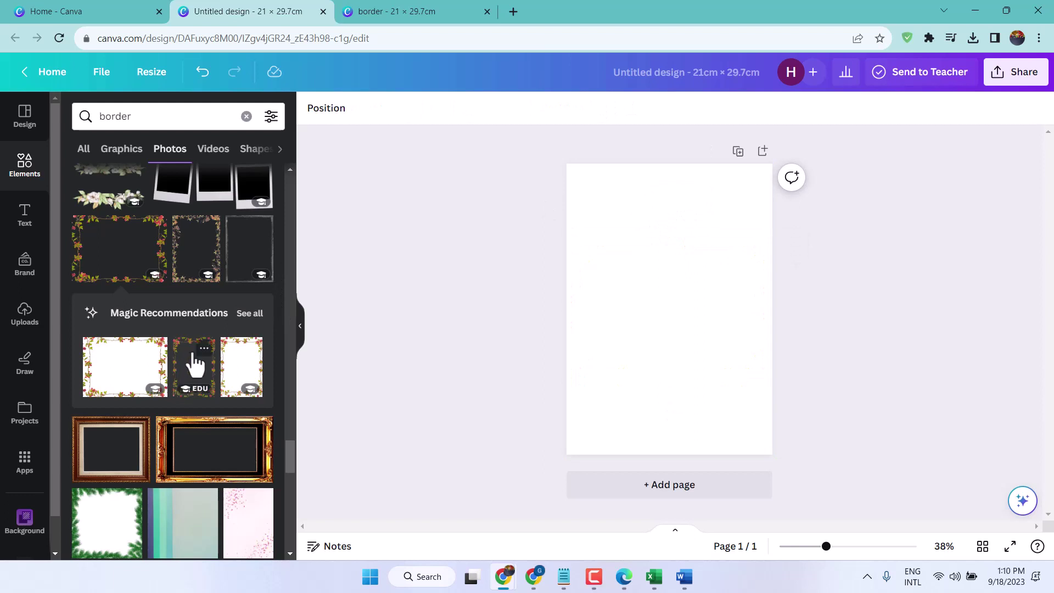
# Add the portrait floral border from recommendations and stretch it to fill the 21 × 29.7 page
pyautogui.click(258, 314)
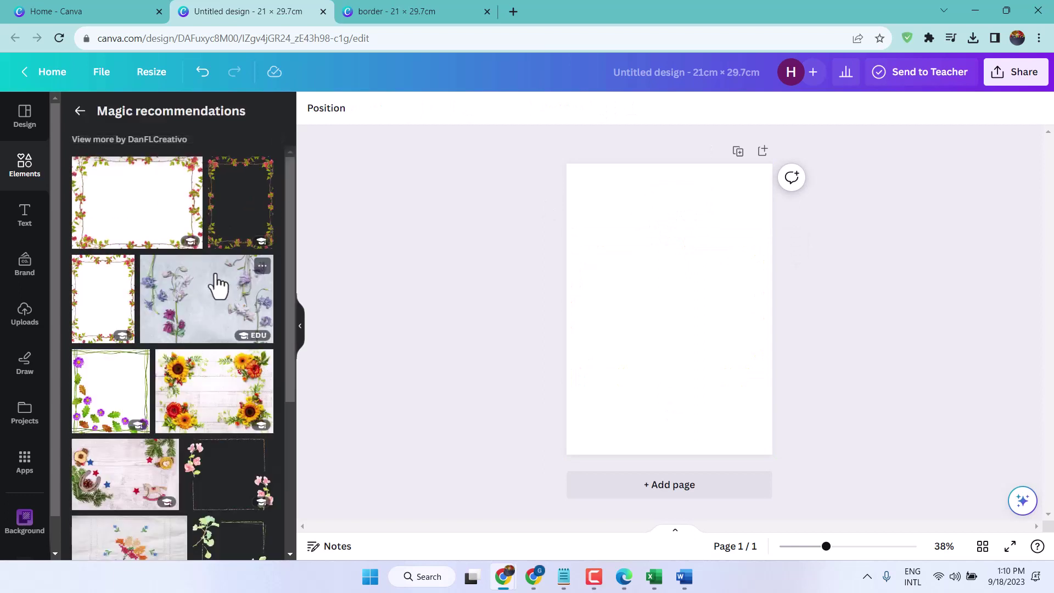
pyautogui.click(101, 301)
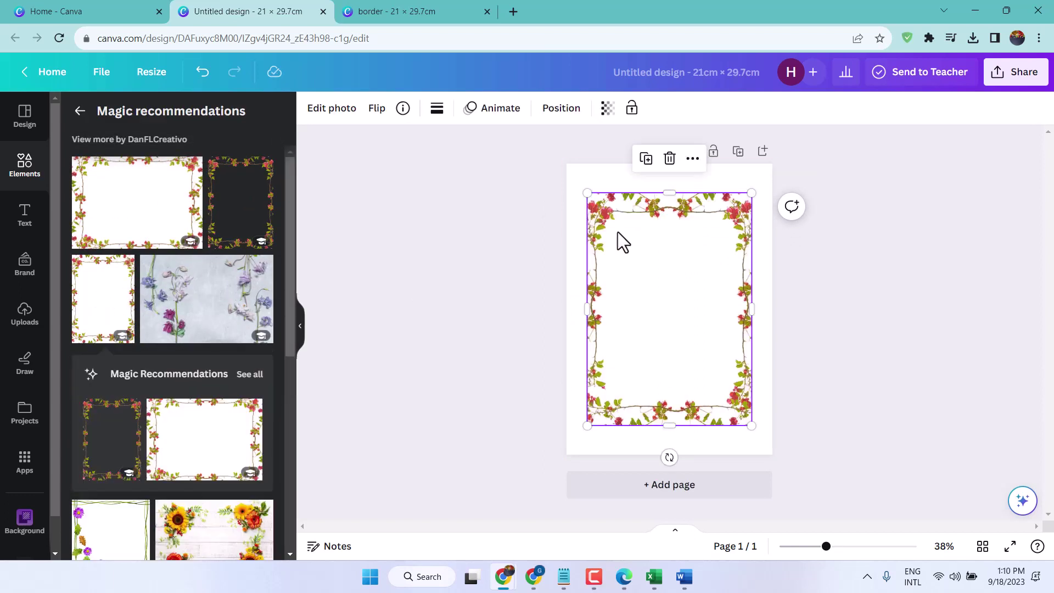
pyautogui.moveTo(587, 194); pyautogui.dragTo(569, 169)
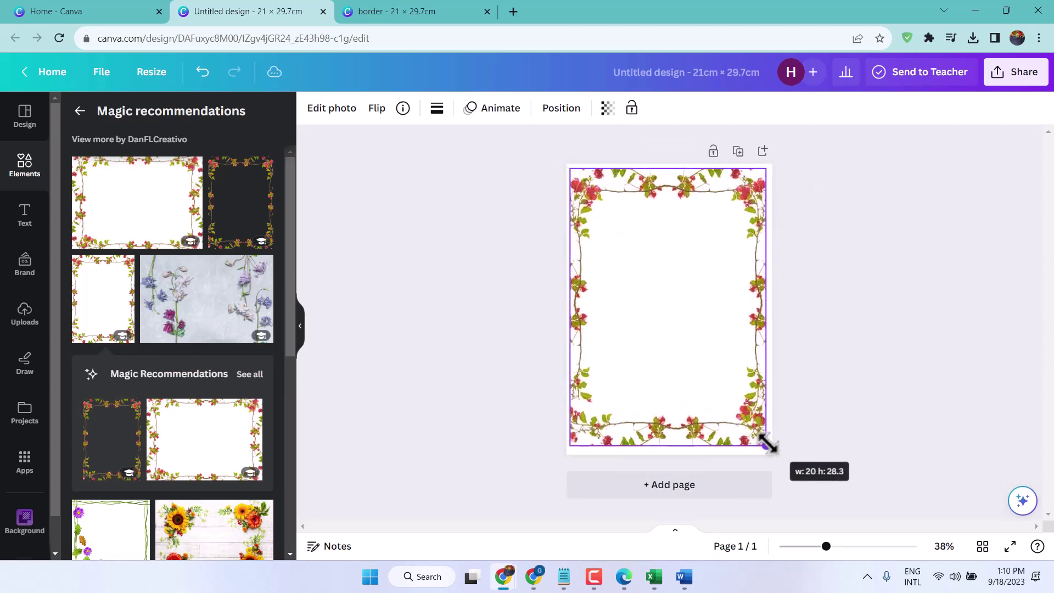
pyautogui.moveTo(764, 440); pyautogui.dragTo(771, 448)
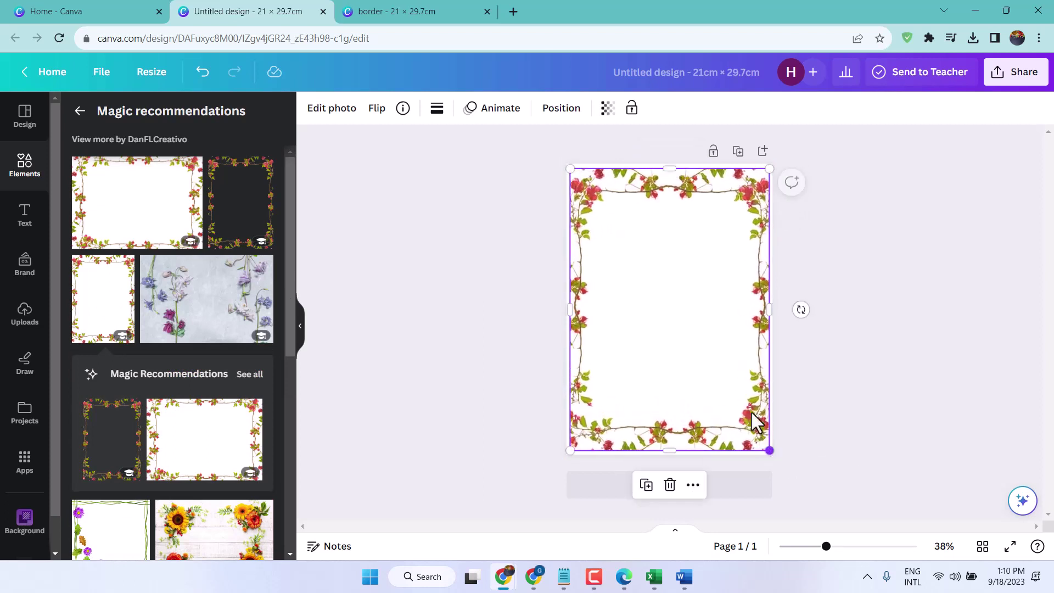
pyautogui.click(816, 250)
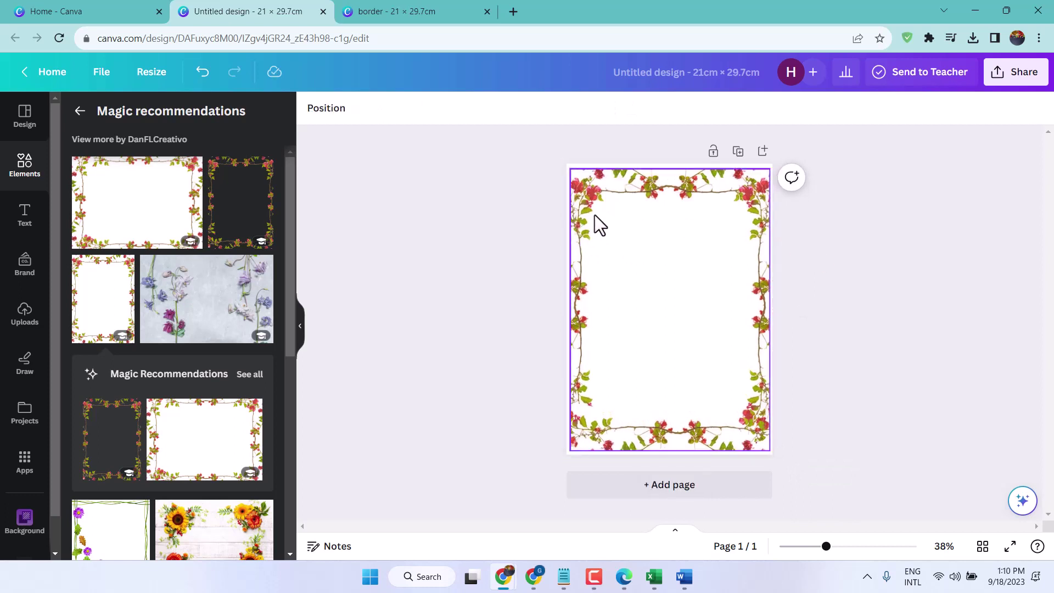
pyautogui.moveTo(584, 183); pyautogui.dragTo(580, 176)
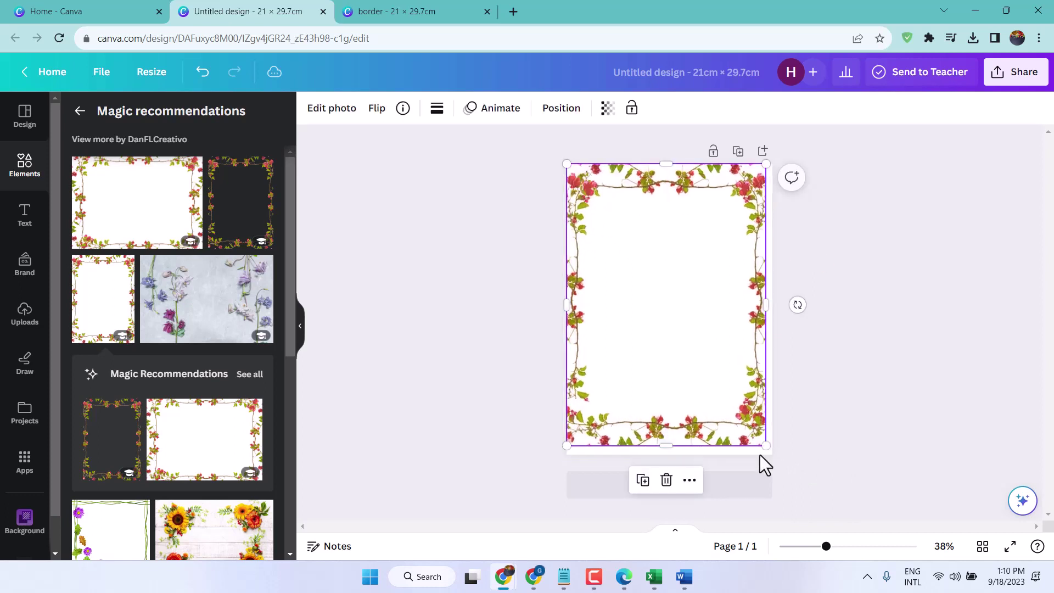
pyautogui.moveTo(766, 449); pyautogui.dragTo(771, 463)
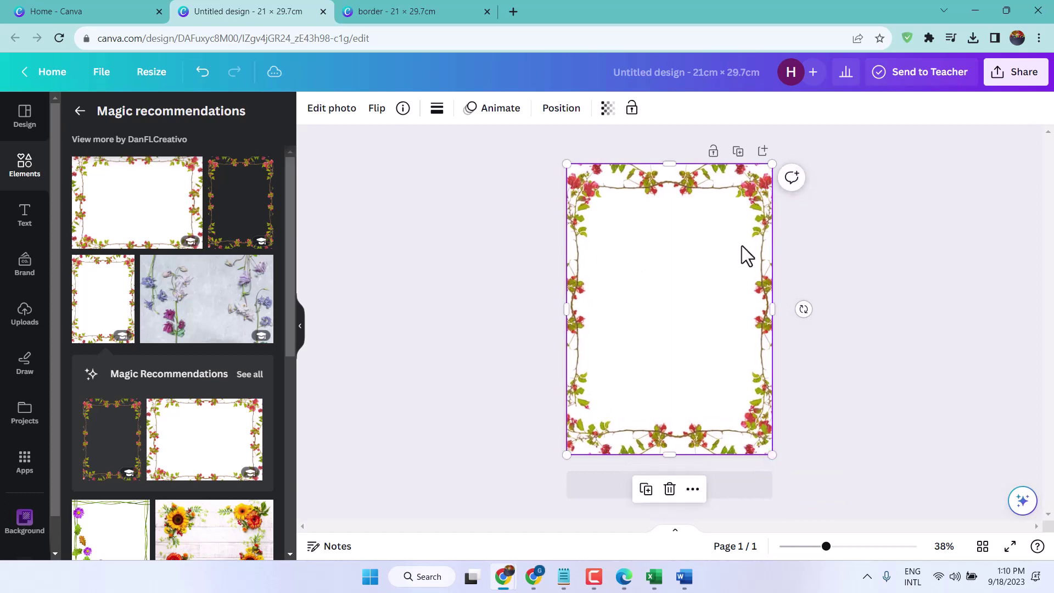
pyautogui.click(873, 254)
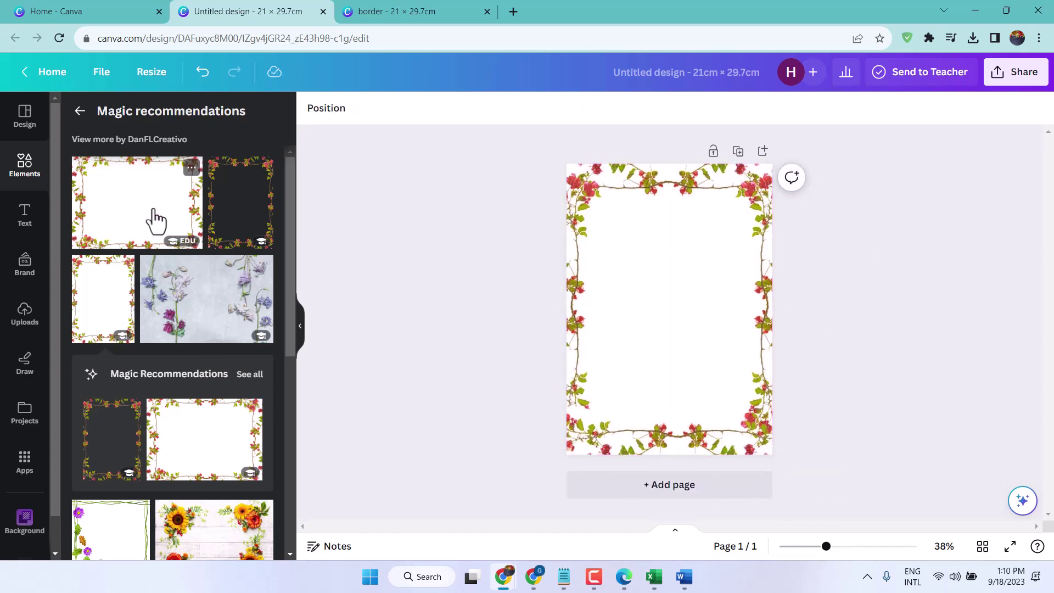
# Download the 'bor' floral border design as a PNG file
pyautogui.scroll(-5, 159, 320)
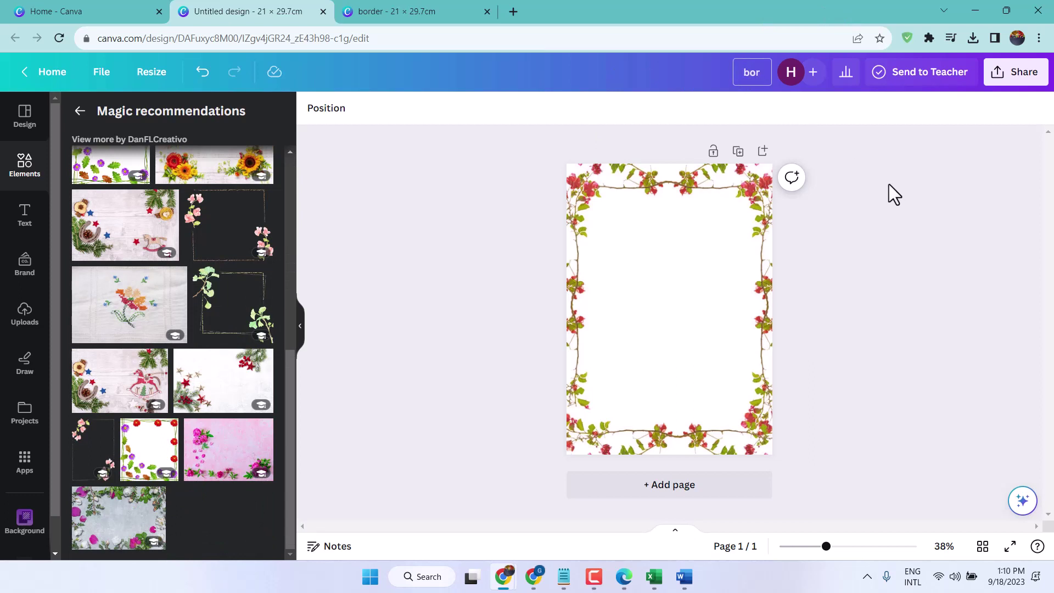
pyautogui.click(1023, 76)
pyautogui.click(812, 418)
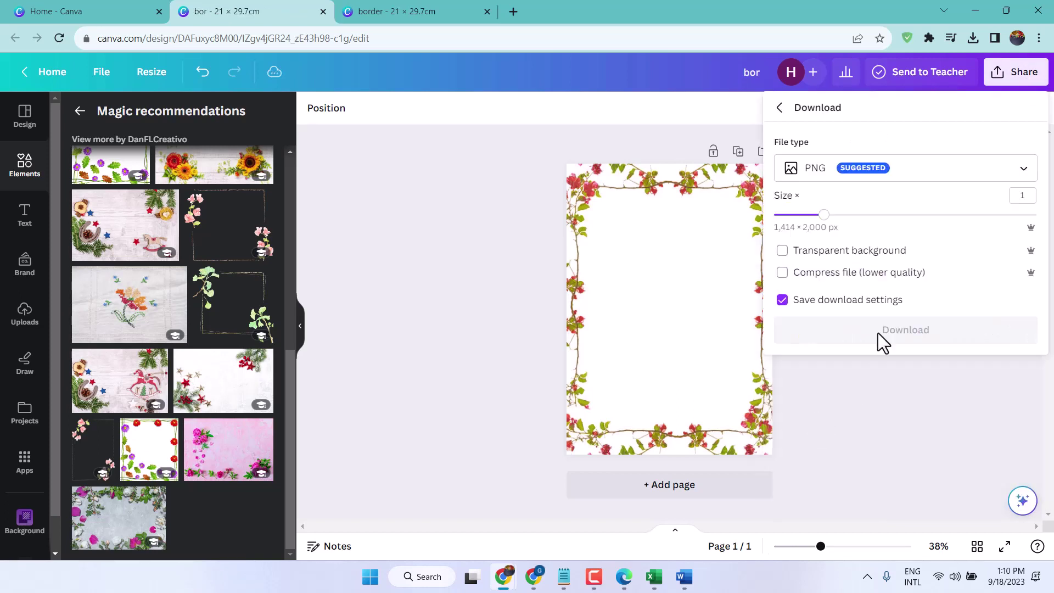
pyautogui.click(911, 336)
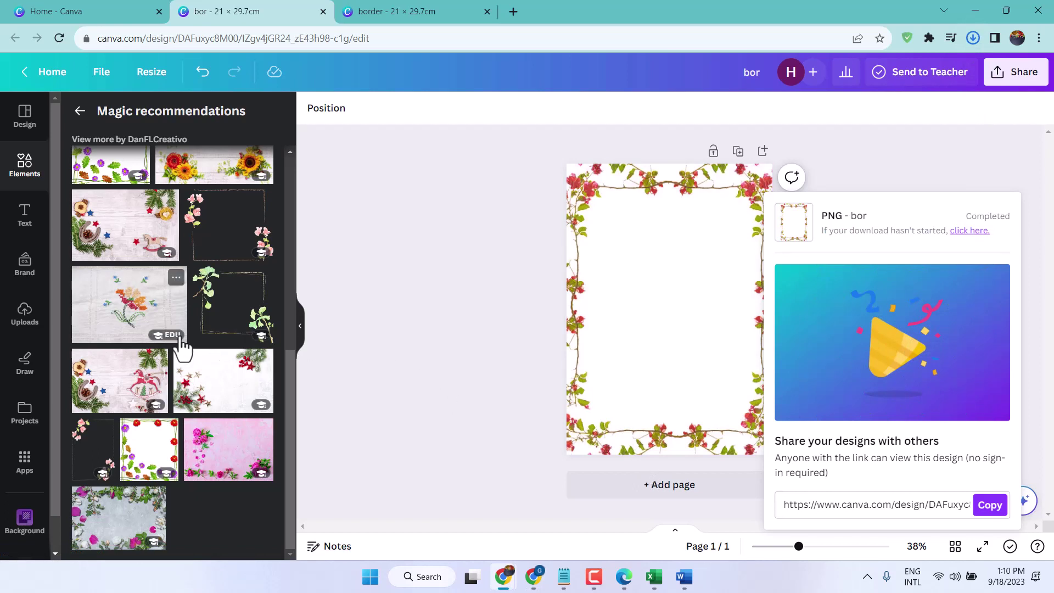
# Add a blank second page and browse the recently used elements
pyautogui.click(662, 488)
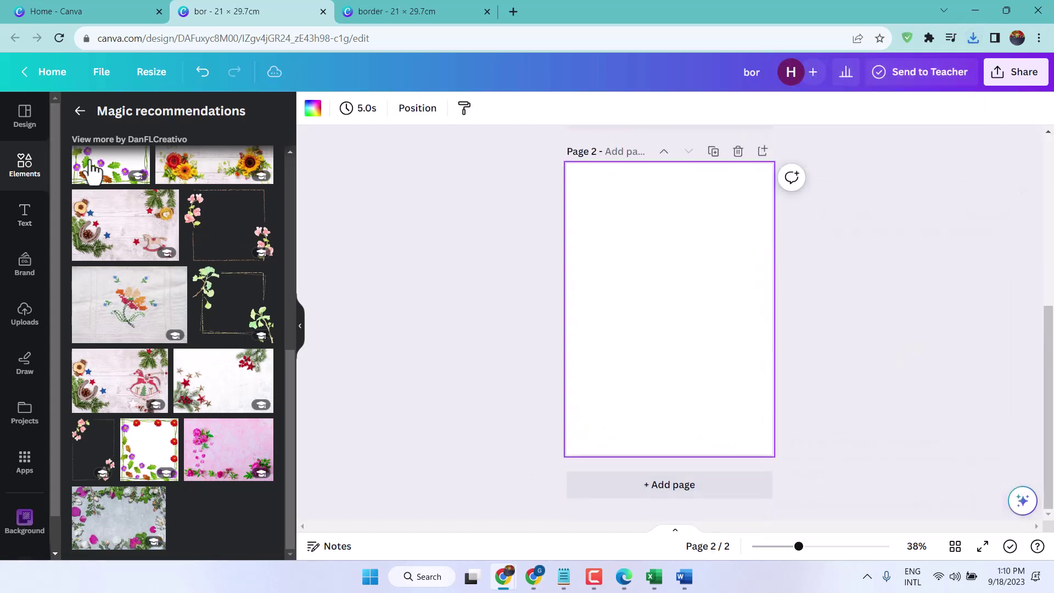
pyautogui.click(25, 165)
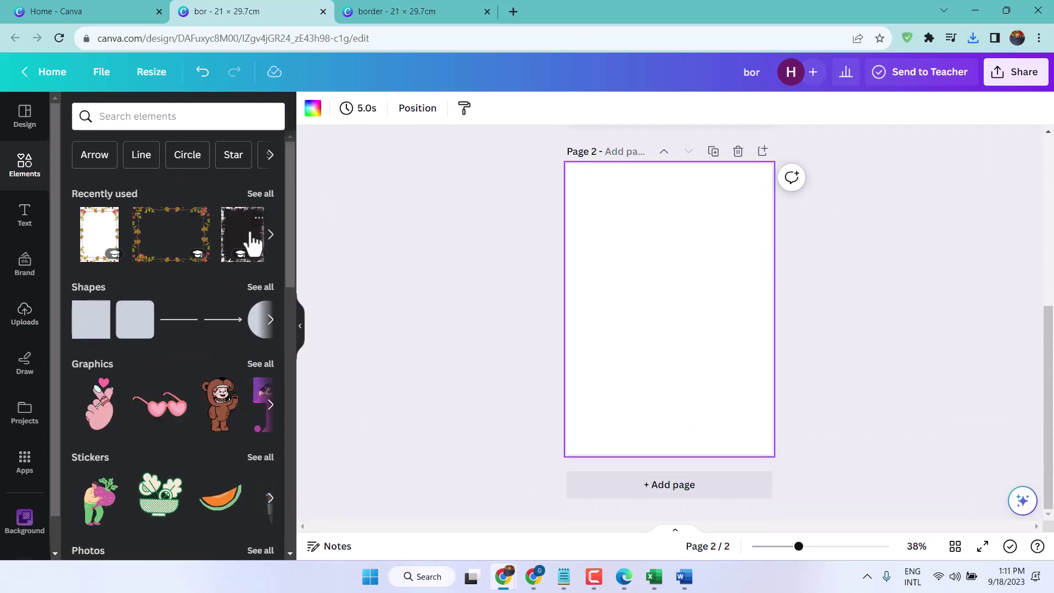
pyautogui.click(267, 195)
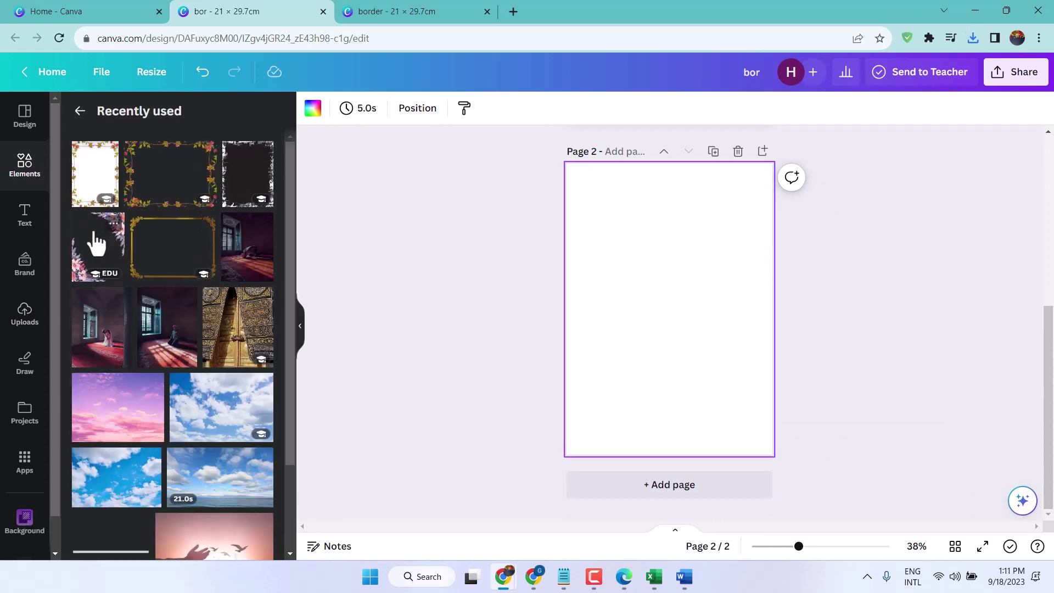
pyautogui.scroll(-3, 168, 370)
pyautogui.scroll(3, 164, 365)
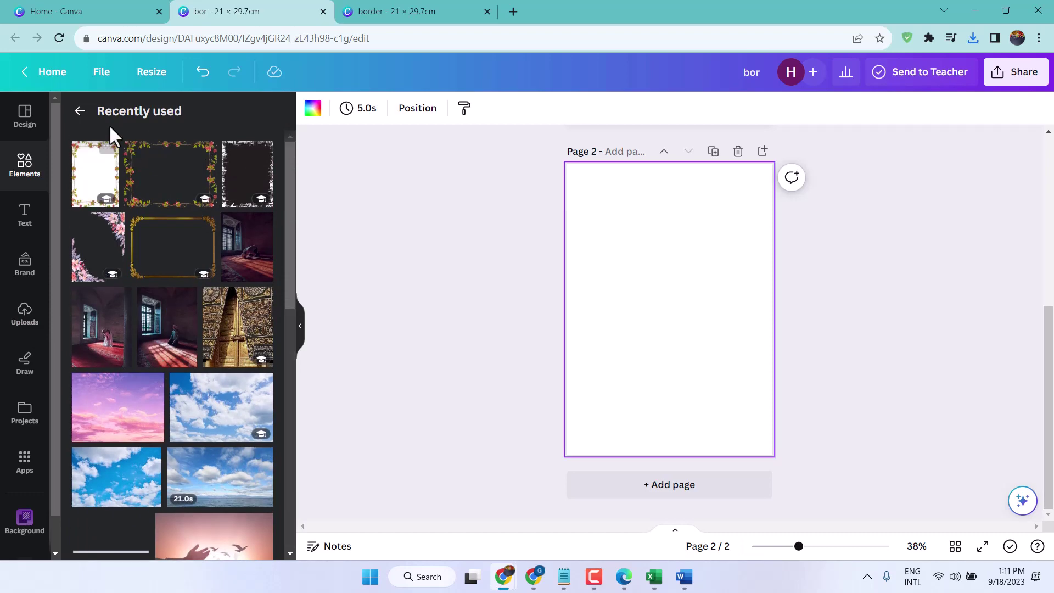
# Search Elements for 'border' again and show only the photo results
pyautogui.click(30, 153)
pyautogui.click(130, 116)
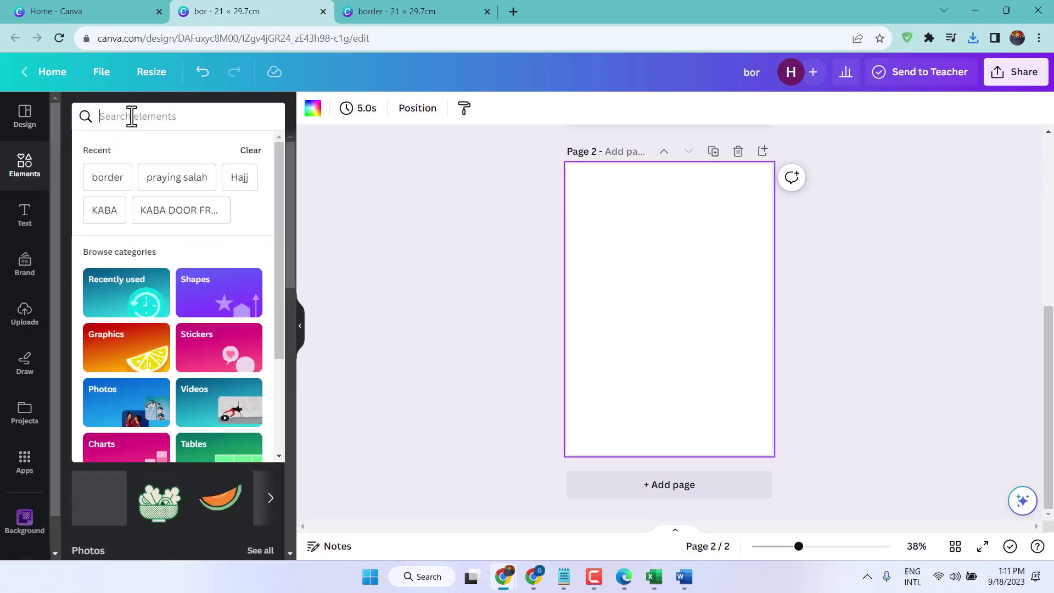
pyautogui.write('b')
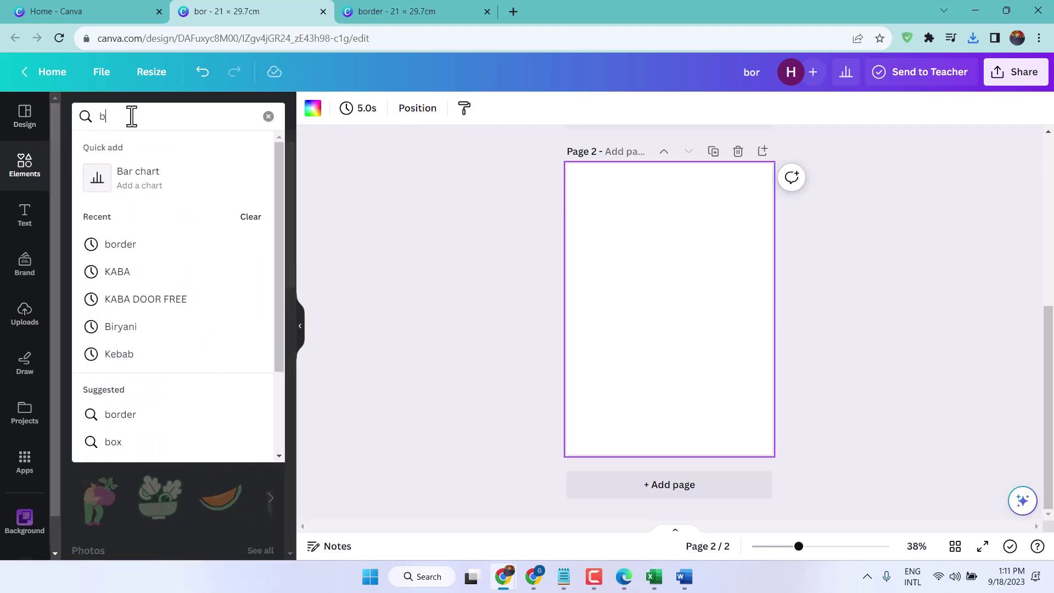
pyautogui.write('order')
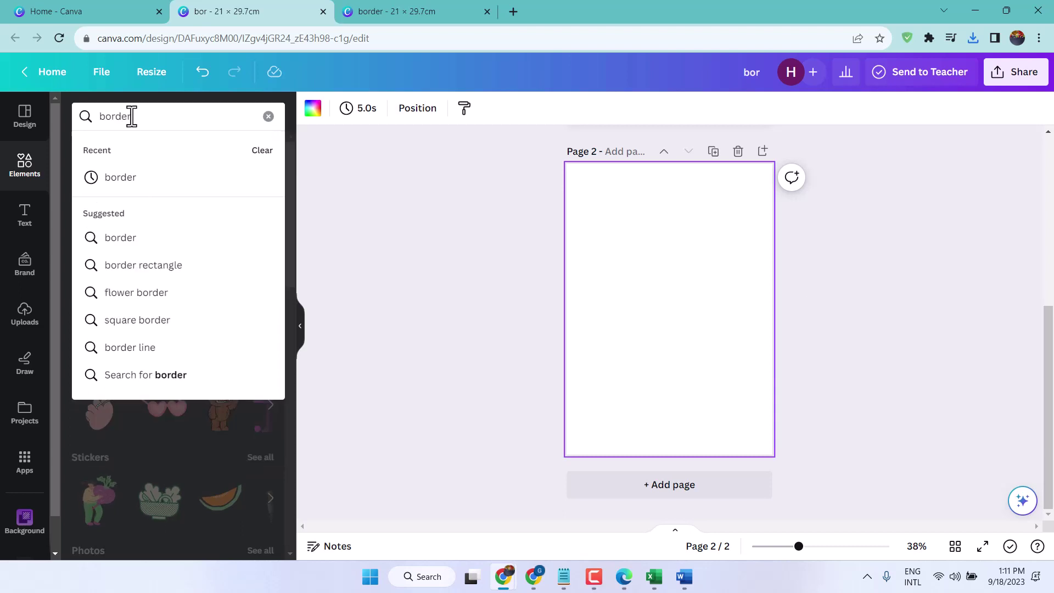
pyautogui.click(114, 241)
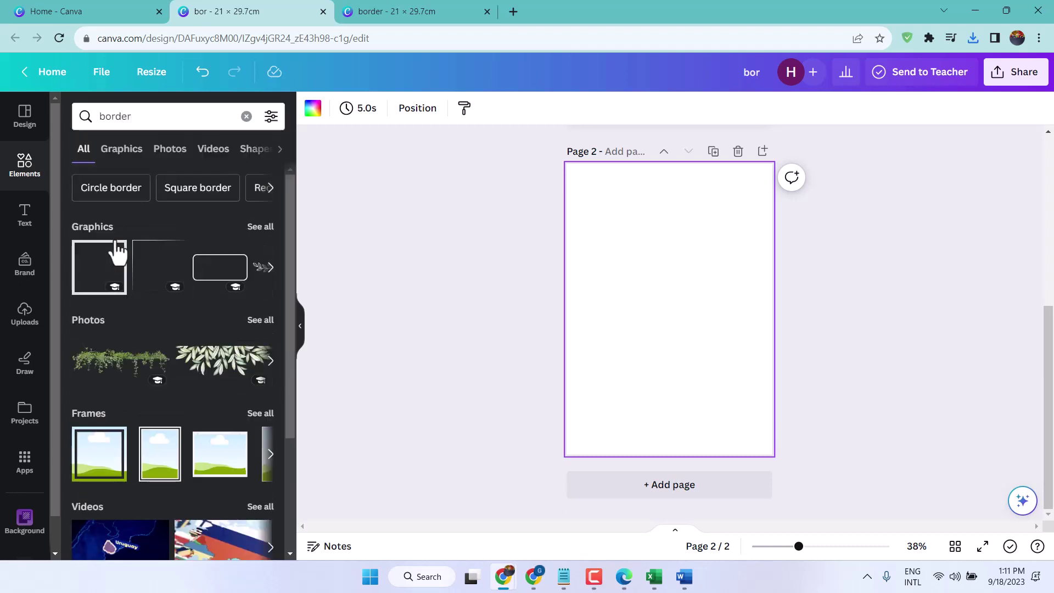
pyautogui.click(260, 320)
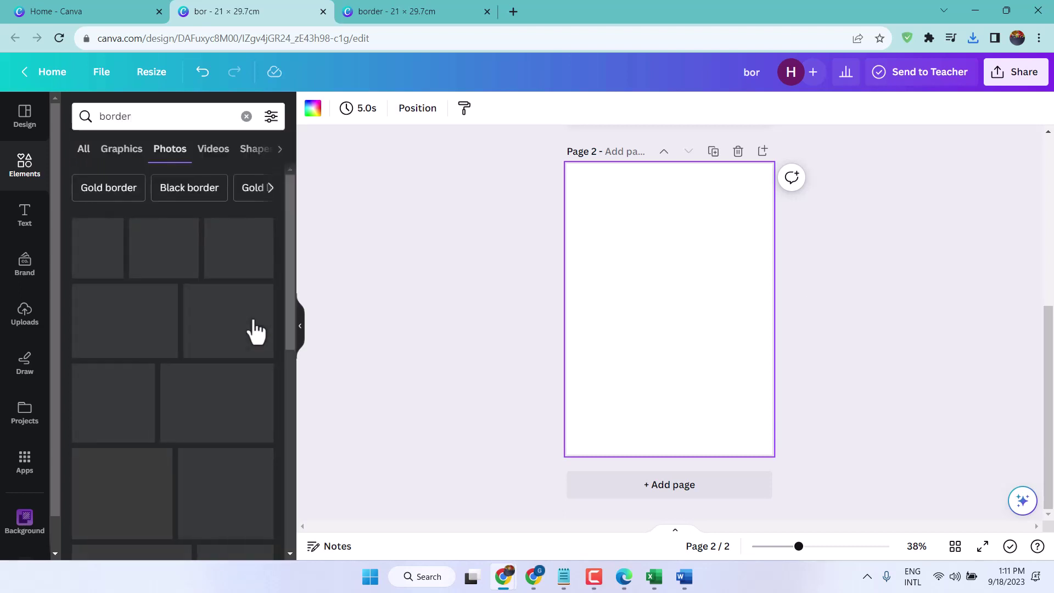
# Place the green vine border as a small strip on page 2, with copies at top-right and bottom-left
pyautogui.click(110, 255)
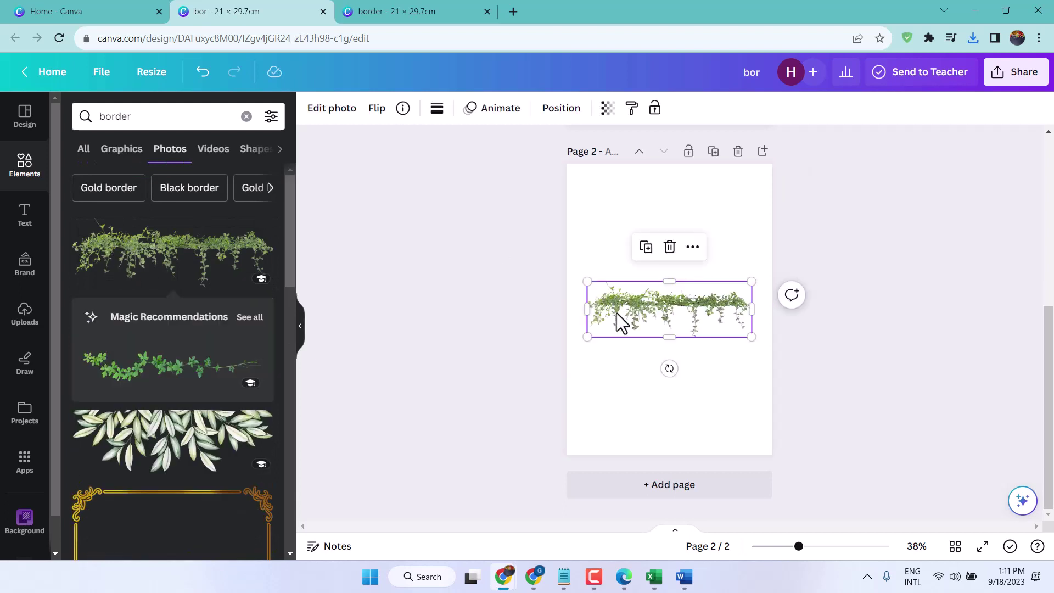
pyautogui.moveTo(617, 313)
pyautogui.mouseDown()
pyautogui.moveTo(608, 206)
pyautogui.moveTo(587, 166)
pyautogui.mouseUp()
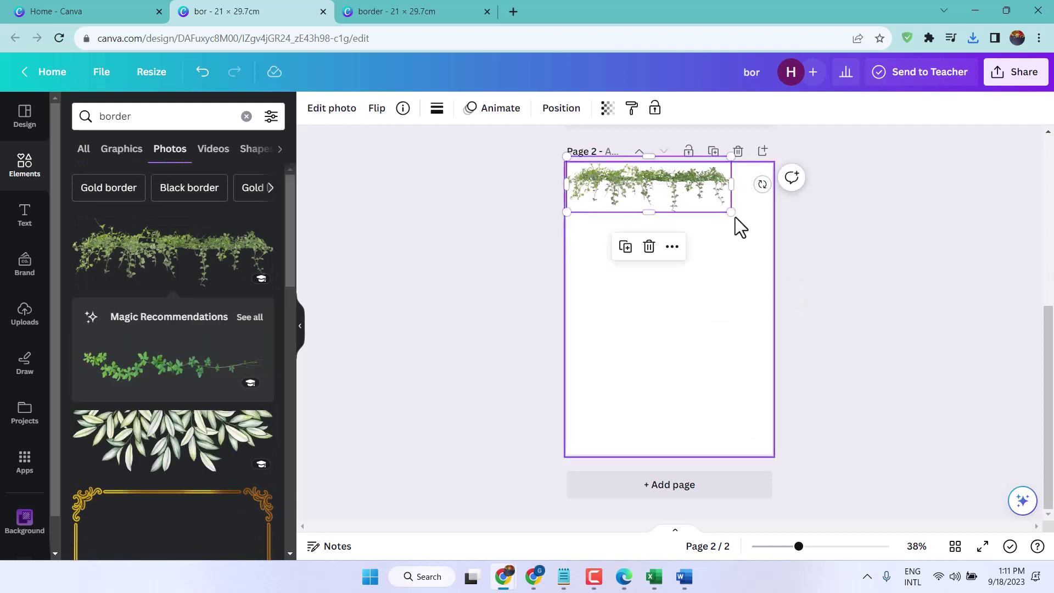
pyautogui.moveTo(731, 212); pyautogui.dragTo(660, 188)
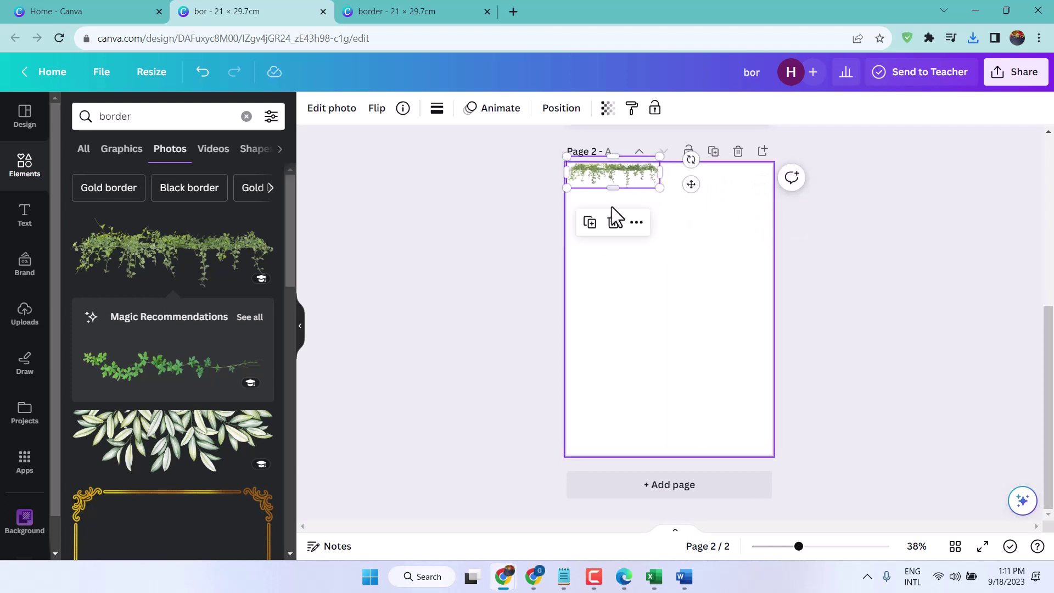
pyautogui.click(589, 223)
pyautogui.moveTo(630, 194)
pyautogui.mouseDown()
pyautogui.moveTo(732, 181)
pyautogui.moveTo(686, 179)
pyautogui.mouseUp()
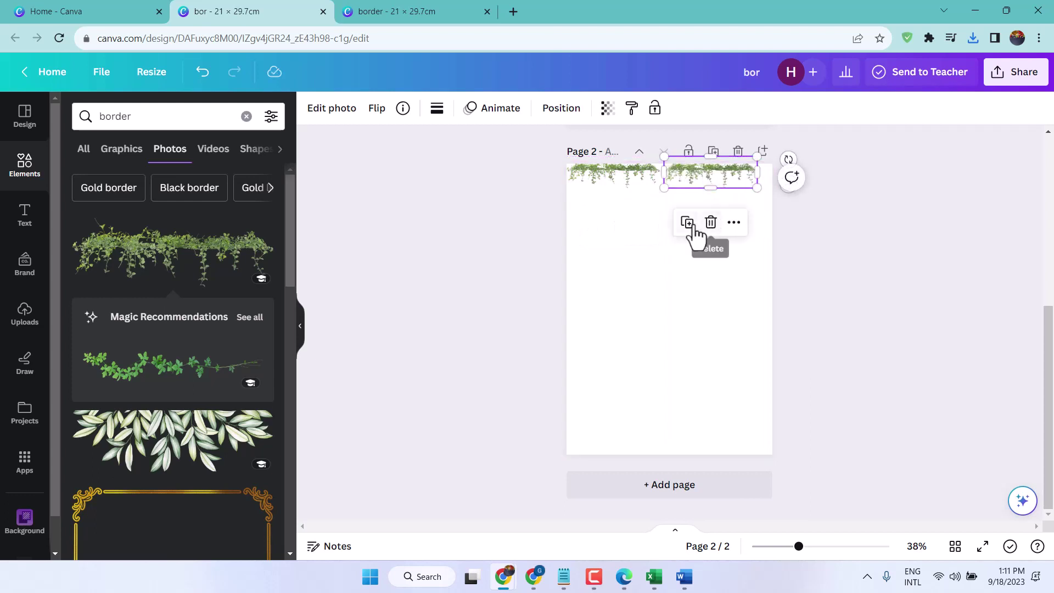
pyautogui.click(687, 222)
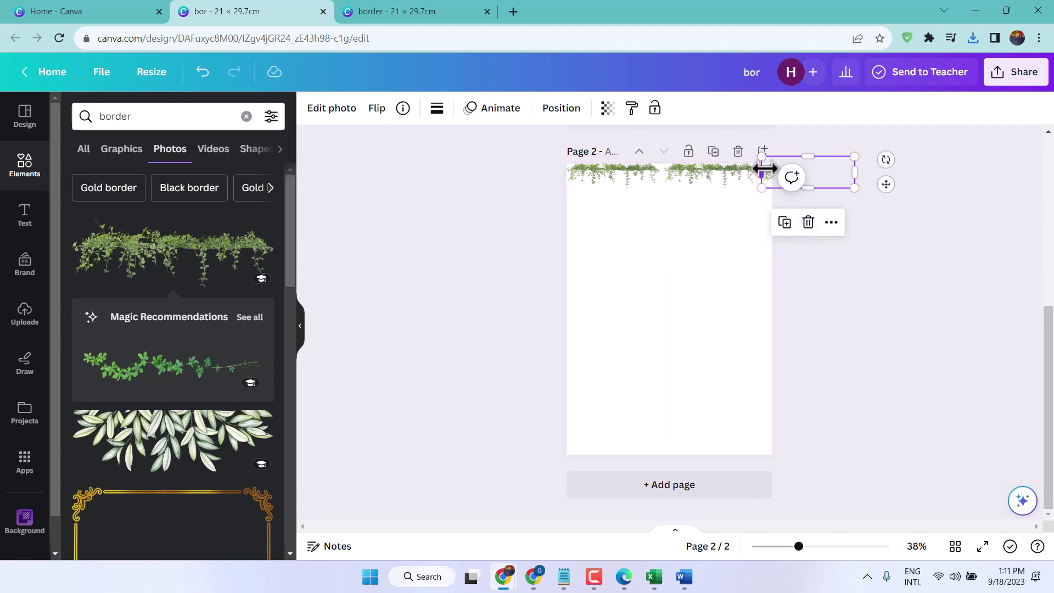
pyautogui.moveTo(771, 178); pyautogui.dragTo(570, 438)
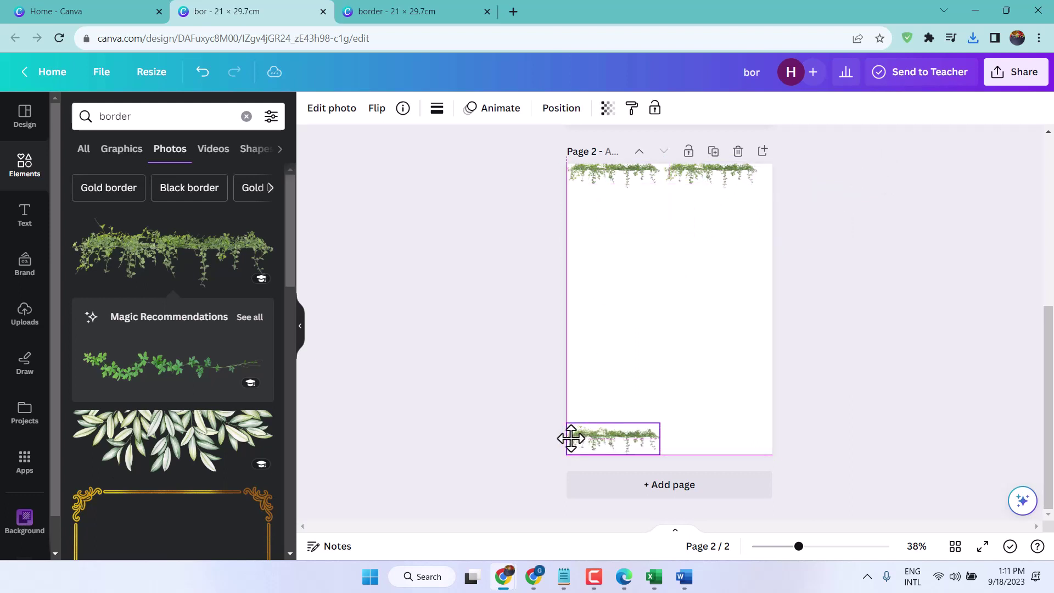
pyautogui.scroll(-5, 160, 321)
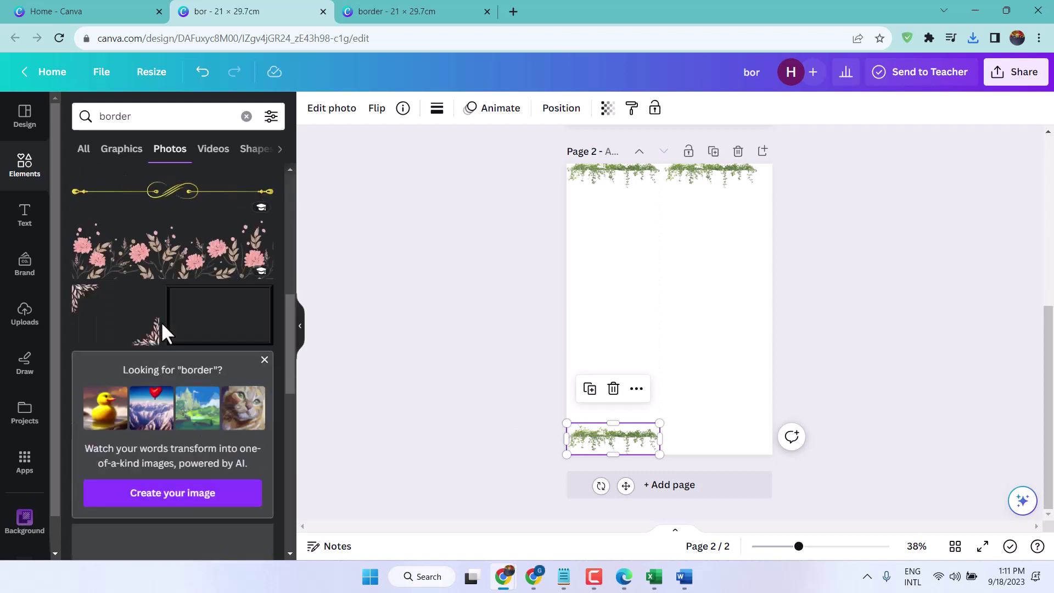
pyautogui.moveTo(172, 251)
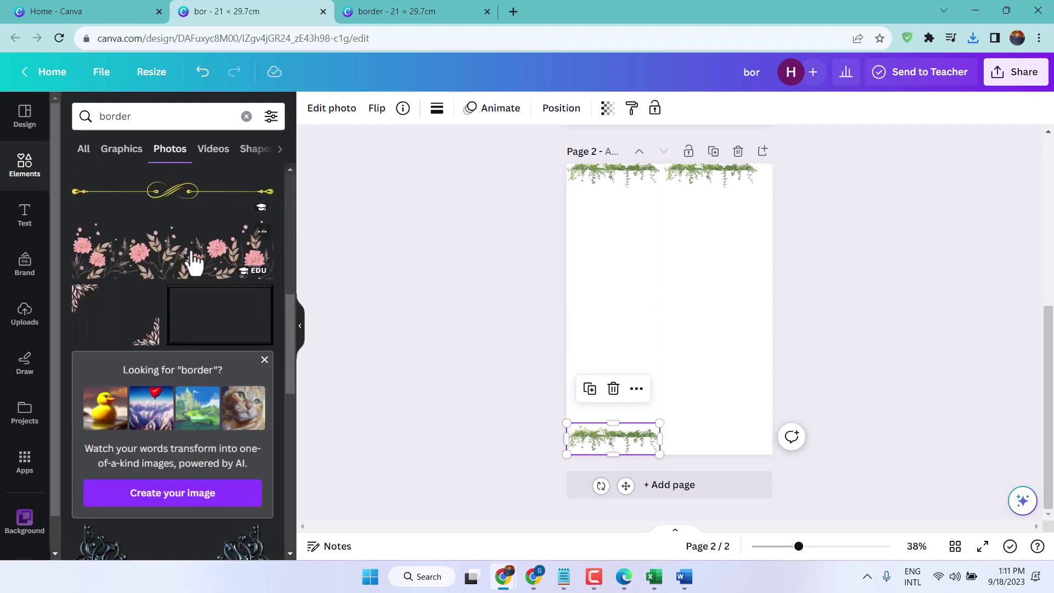
# Add the pink flower border, move the vine strip up, and shrink the flower to a top-left strip
pyautogui.click(164, 269)
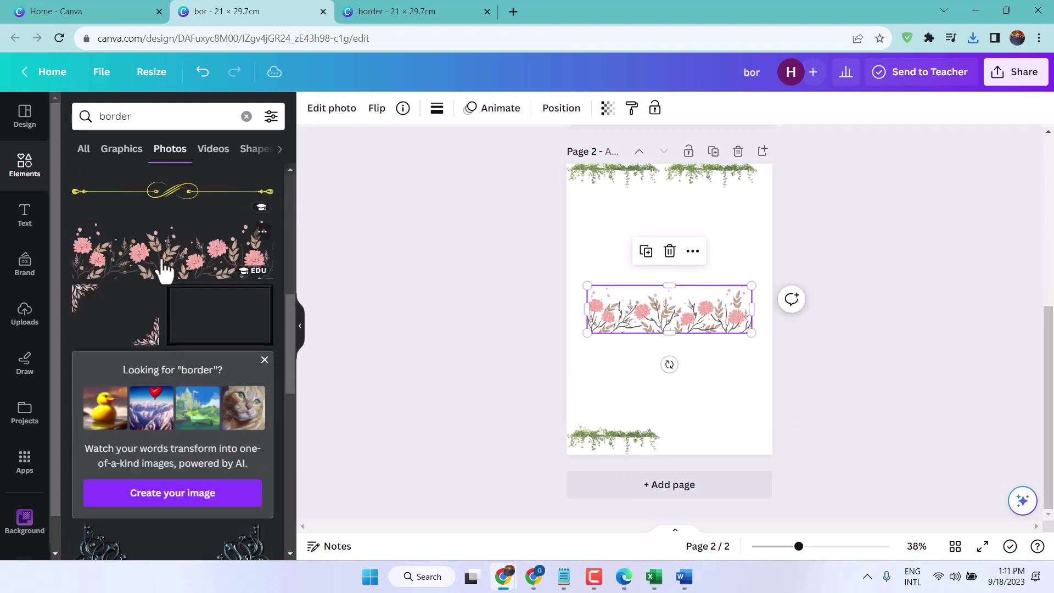
pyautogui.click(615, 443)
pyautogui.moveTo(616, 443); pyautogui.dragTo(704, 187)
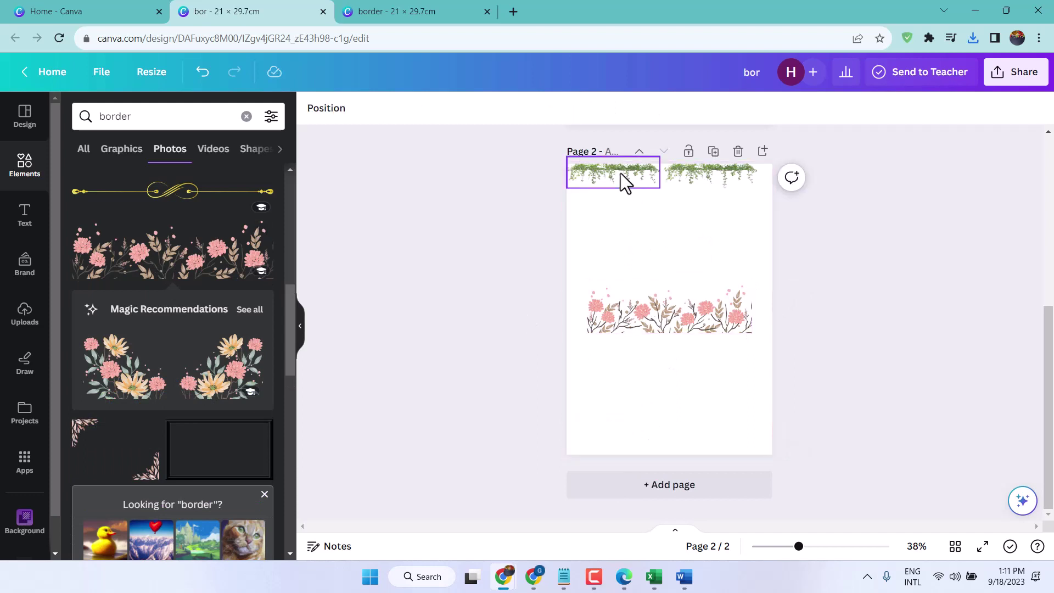
pyautogui.moveTo(659, 311); pyautogui.dragTo(623, 189)
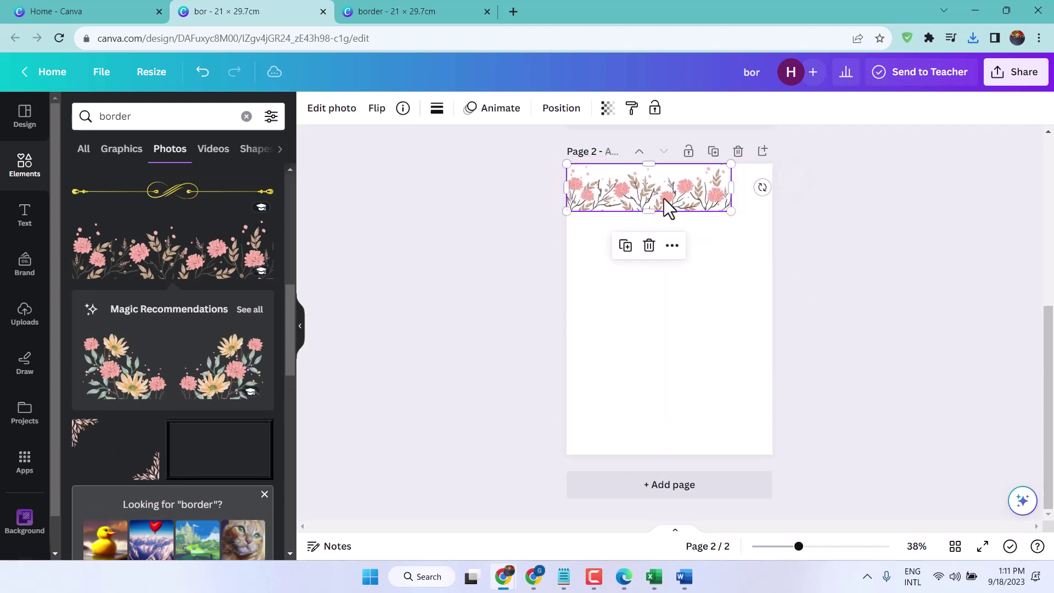
pyautogui.moveTo(730, 211); pyautogui.dragTo(637, 184)
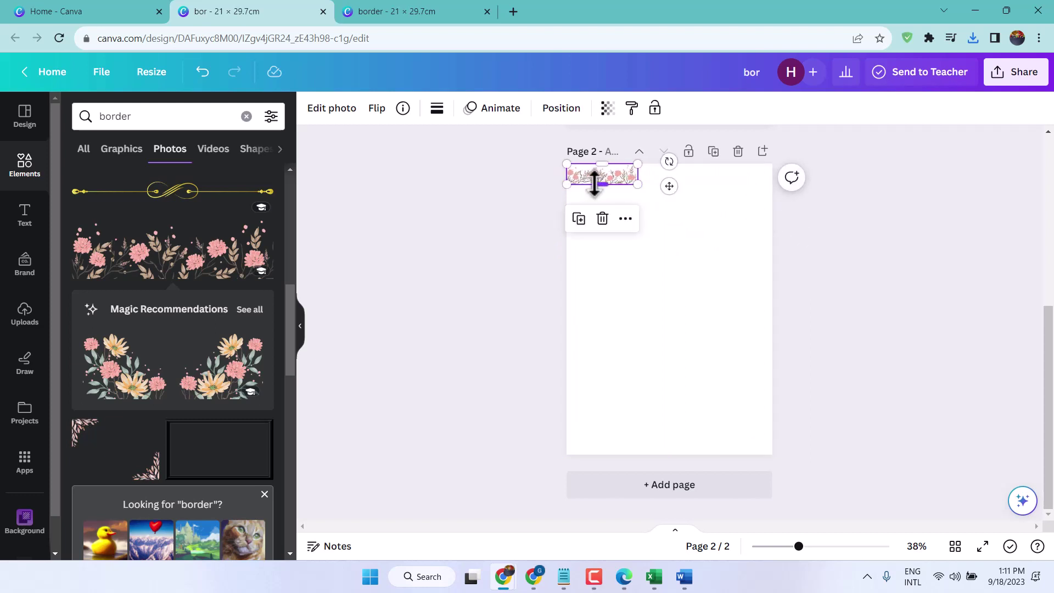
# Duplicate the flower strip and line three copies up across page 2's top edge
pyautogui.click(579, 219)
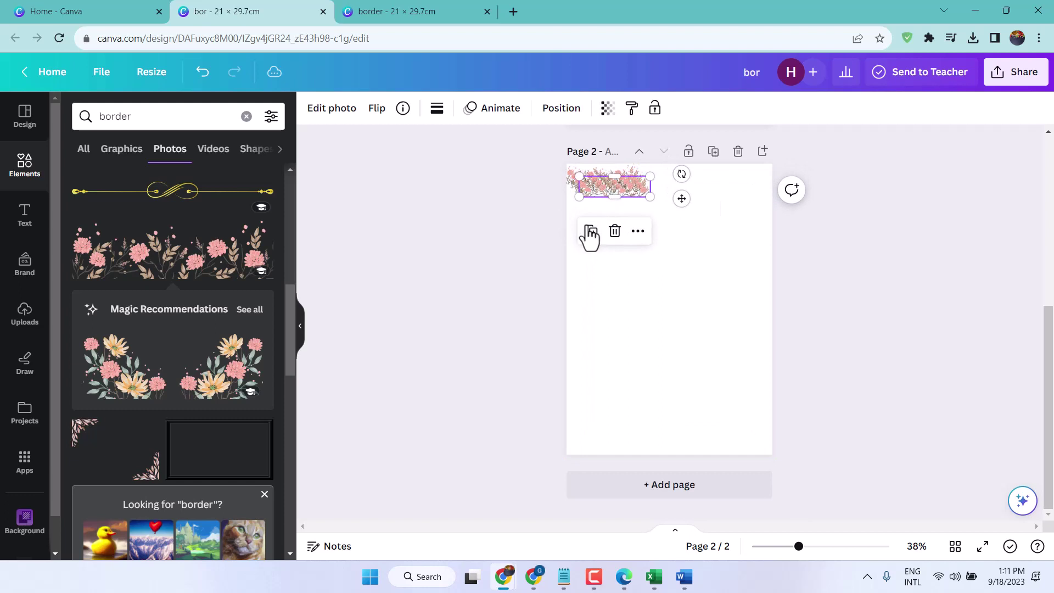
pyautogui.moveTo(620, 194); pyautogui.dragTo(696, 188)
pyautogui.click(614, 187)
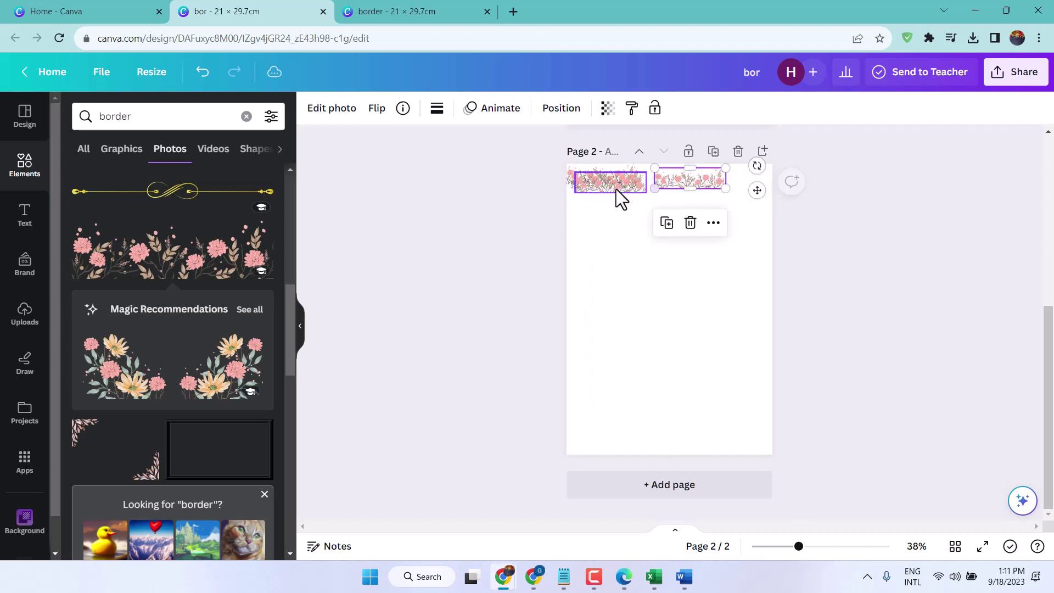
pyautogui.moveTo(624, 222); pyautogui.dragTo(639, 272)
pyautogui.moveTo(670, 188); pyautogui.dragTo(656, 179)
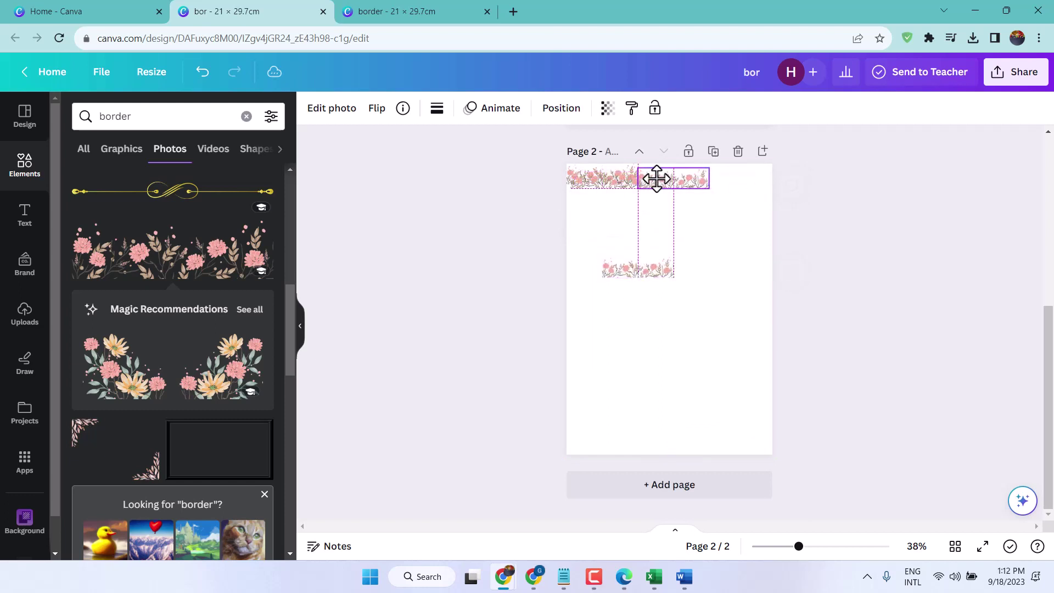
pyautogui.click(633, 272)
pyautogui.moveTo(634, 271)
pyautogui.mouseDown()
pyautogui.moveTo(734, 176)
pyautogui.moveTo(583, 180)
pyautogui.mouseUp()
pyautogui.click(762, 223)
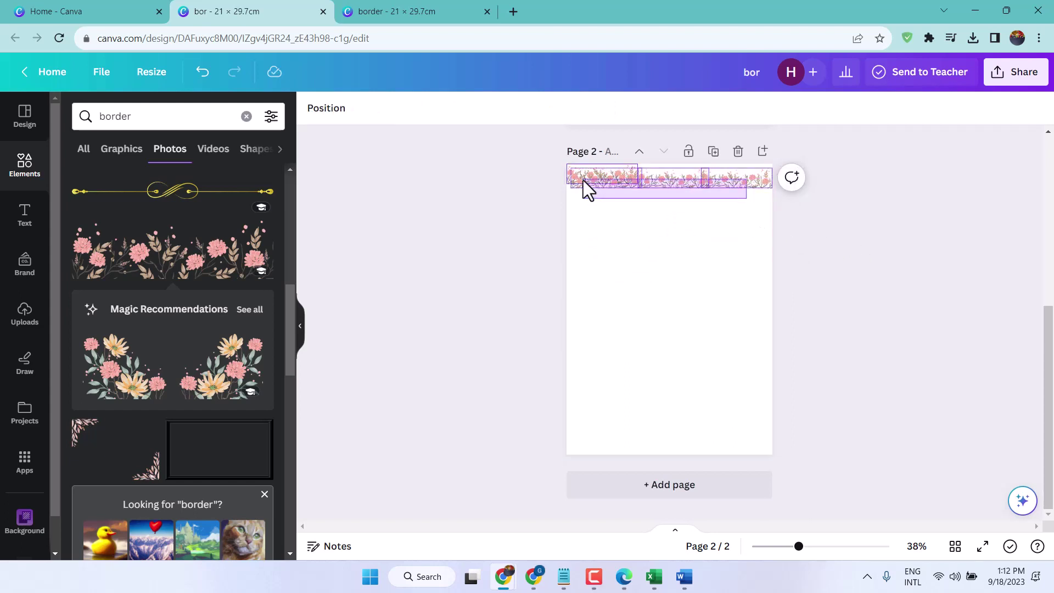
# Group the three top flower strips and place a duplicate along the bottom edge of page 2
pyautogui.rightClick(582, 182)
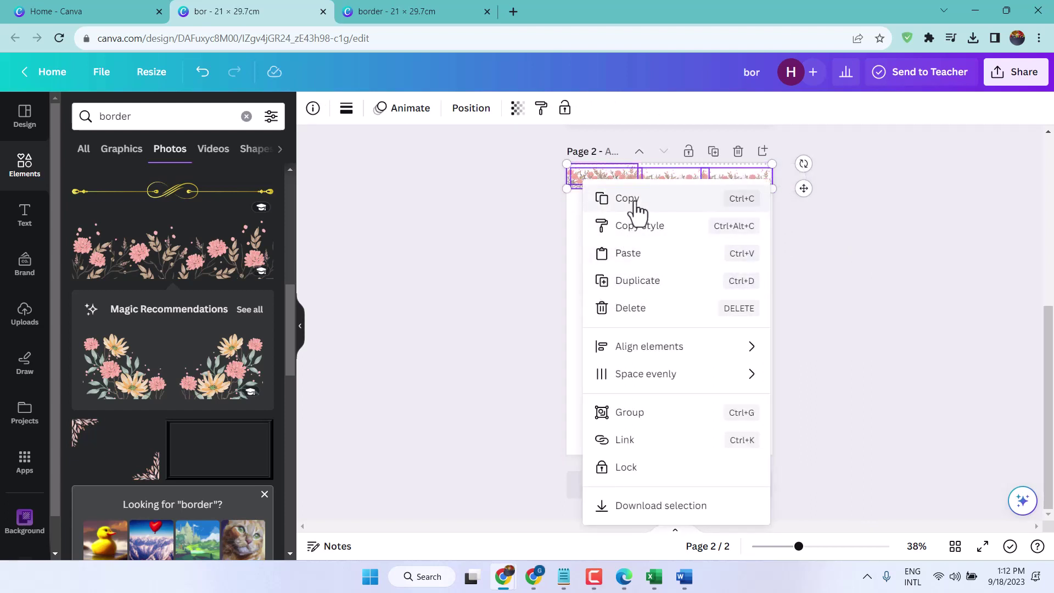
pyautogui.click(628, 412)
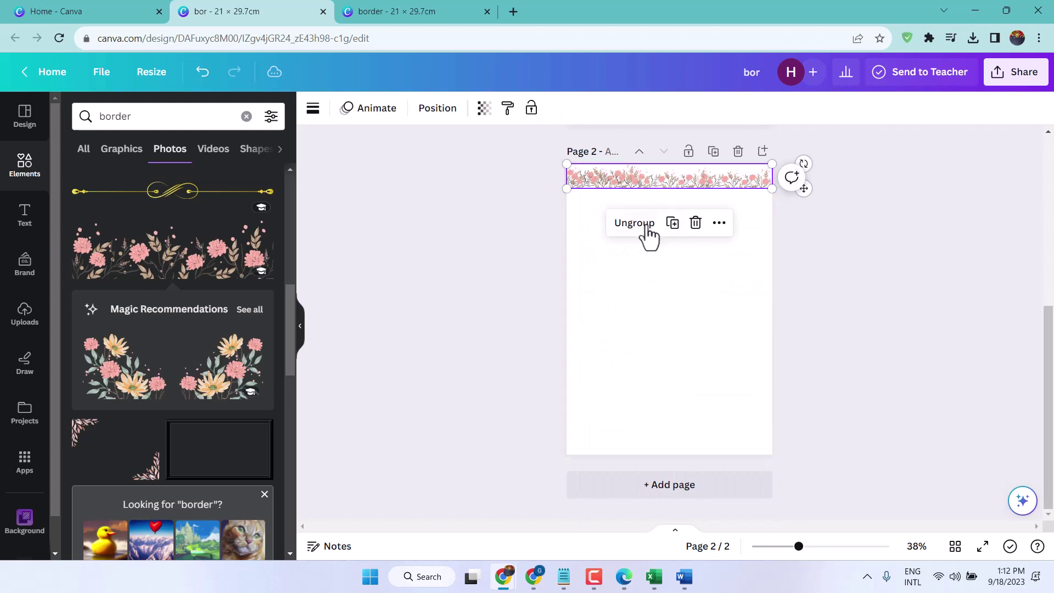
pyautogui.click(672, 223)
pyautogui.moveTo(670, 263)
pyautogui.mouseDown()
pyautogui.moveTo(670, 443)
pyautogui.moveTo(659, 443)
pyautogui.mouseUp()
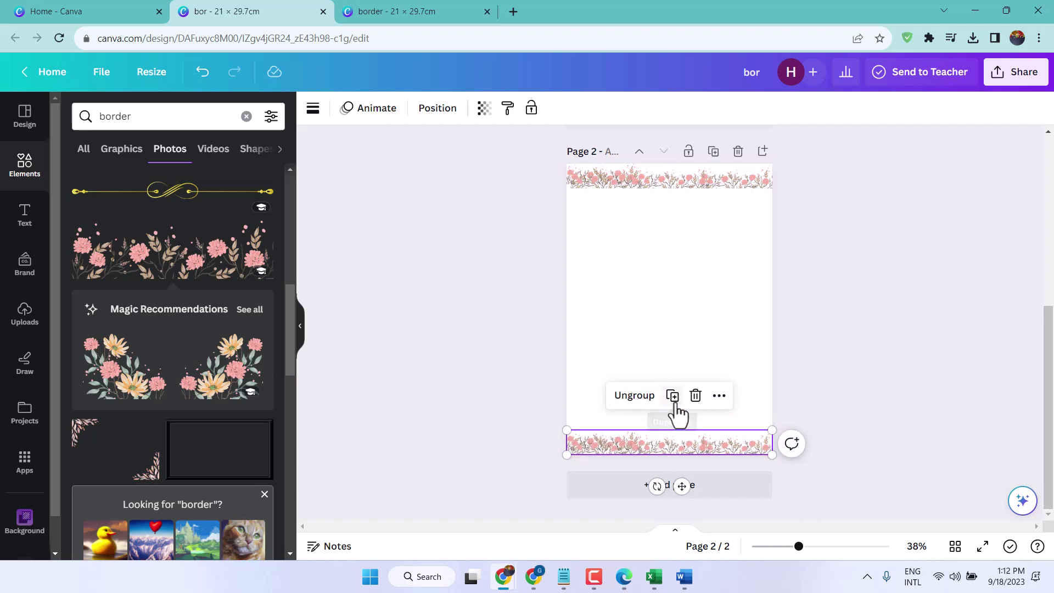
# Duplicate the border, rotate it vertical, and line copies flush along the left and right edges
pyautogui.click(676, 399)
pyautogui.moveTo(678, 451); pyautogui.dragTo(666, 324)
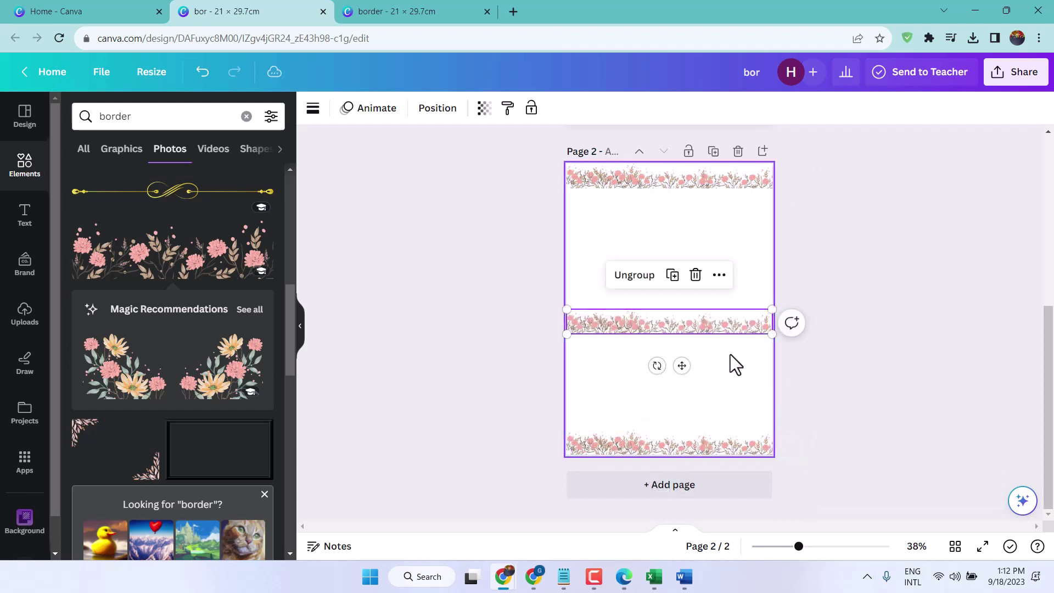
pyautogui.moveTo(656, 365)
pyautogui.mouseDown()
pyautogui.moveTo(703, 322)
pyautogui.moveTo(583, 319)
pyautogui.mouseUp()
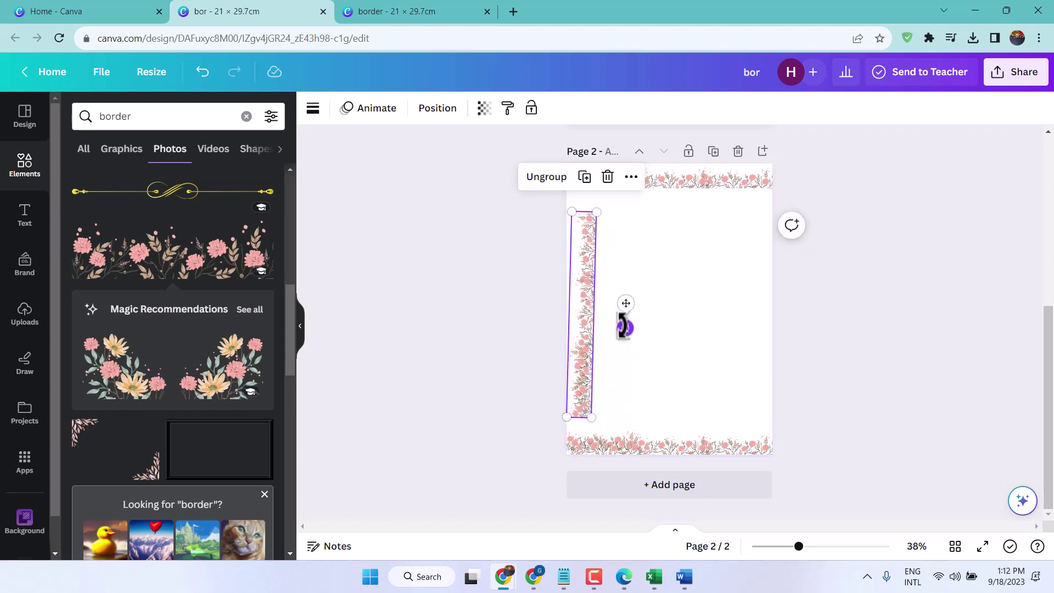
pyautogui.moveTo(624, 324); pyautogui.dragTo(632, 325)
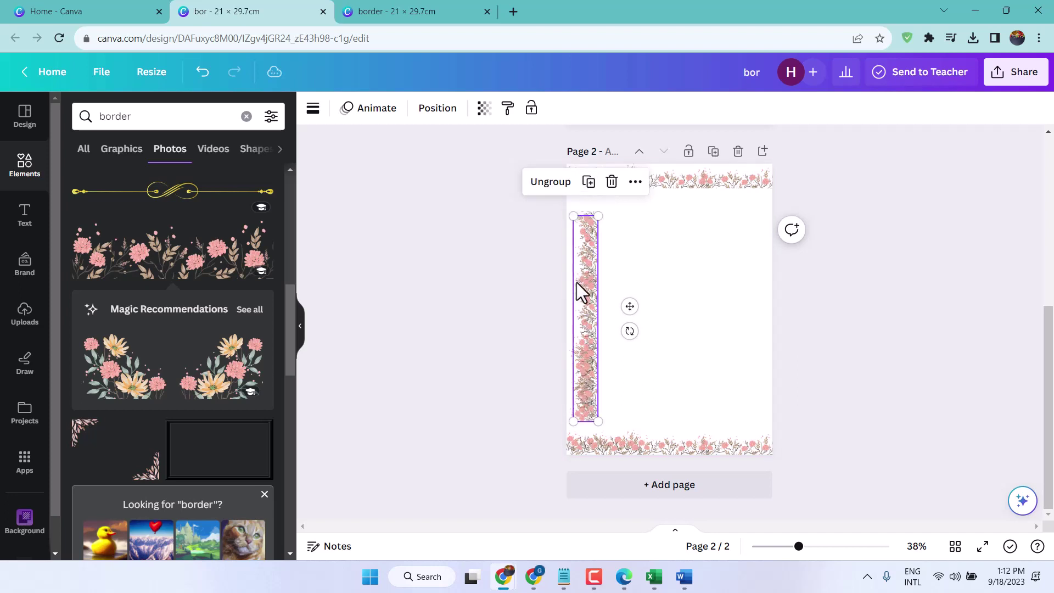
pyautogui.moveTo(591, 296); pyautogui.dragTo(765, 292)
pyautogui.moveTo(584, 306); pyautogui.dragTo(569, 305)
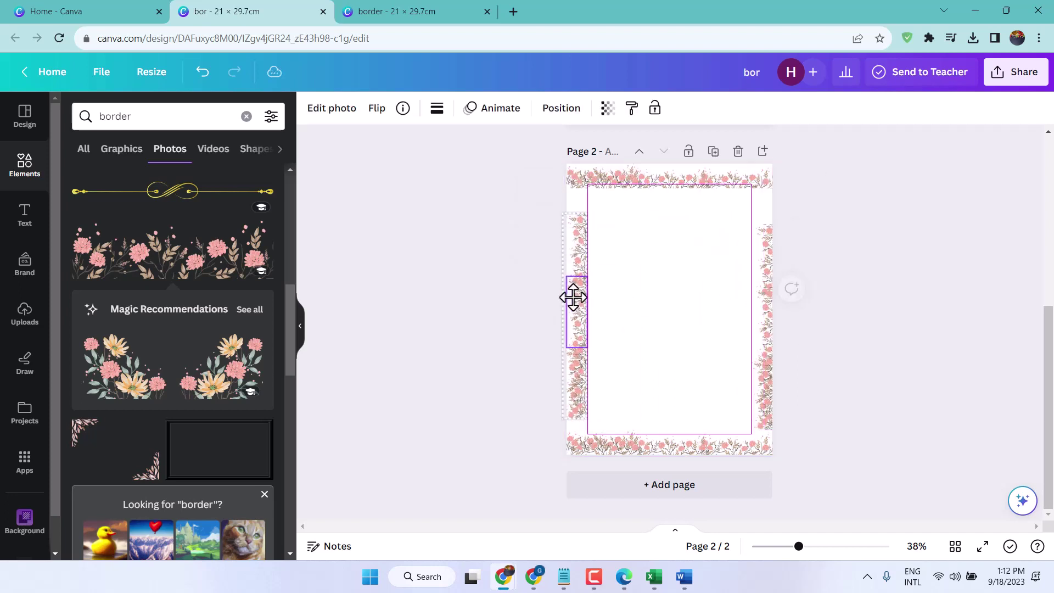
pyautogui.moveTo(642, 189); pyautogui.dragTo(637, 185)
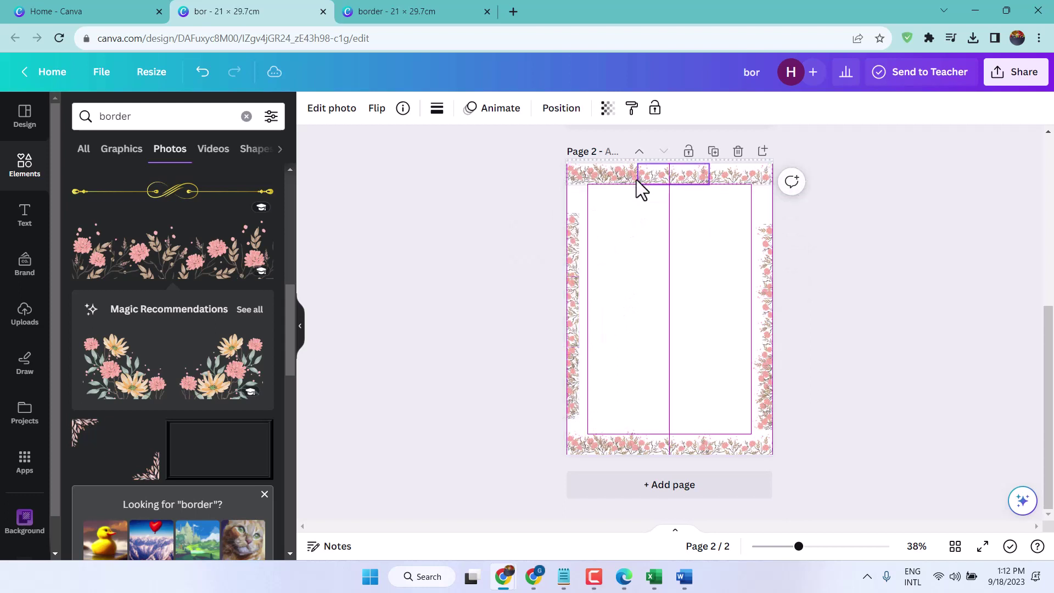
# Nudge the left border down, ungroup it, and resize its top piece into the top-left corner
pyautogui.click(834, 308)
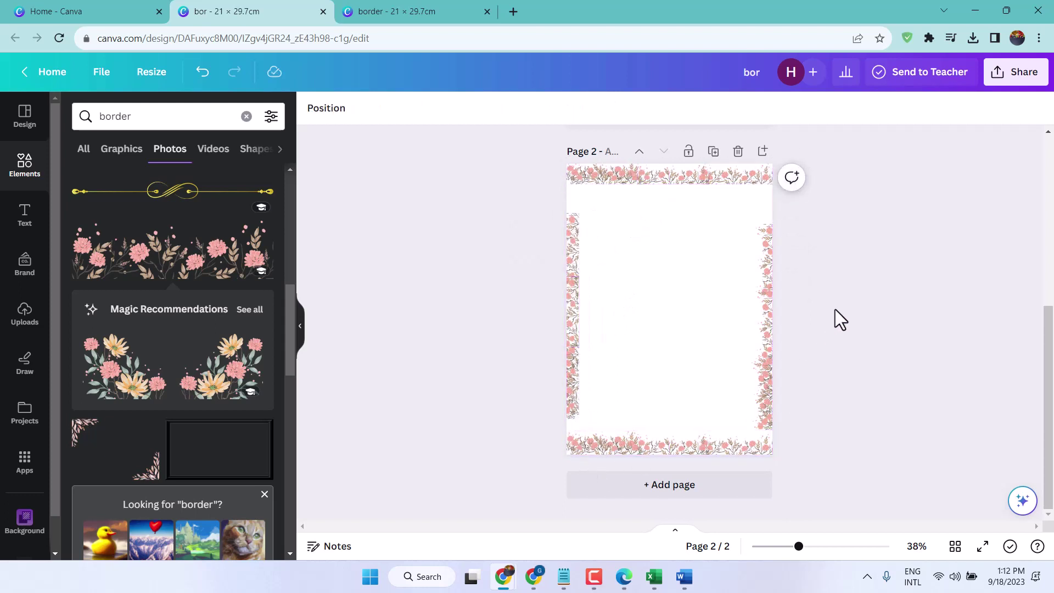
pyautogui.moveTo(569, 247); pyautogui.dragTo(570, 262)
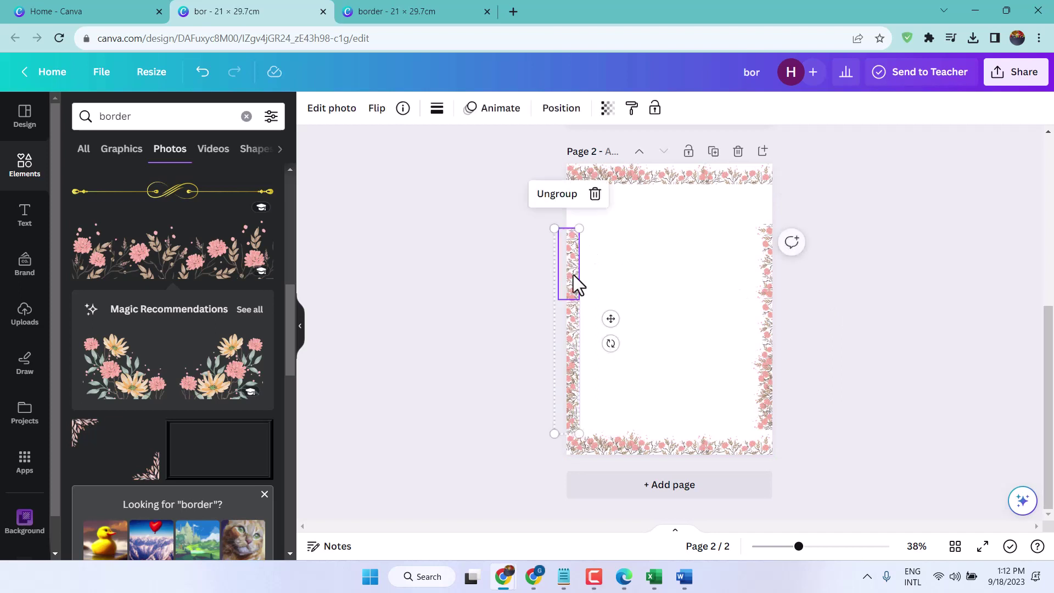
pyautogui.click(676, 278)
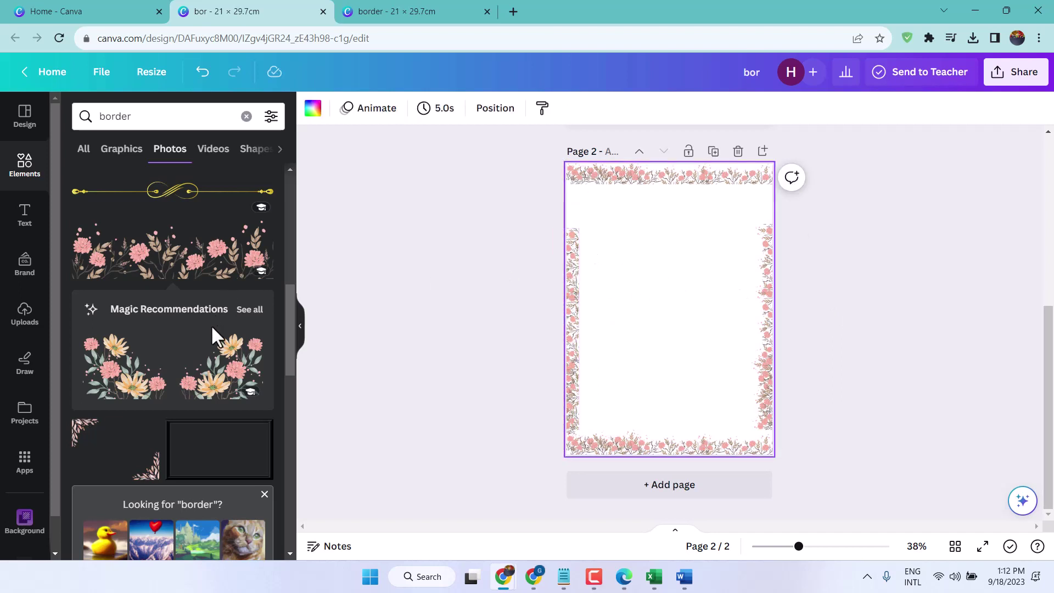
pyautogui.click(580, 268)
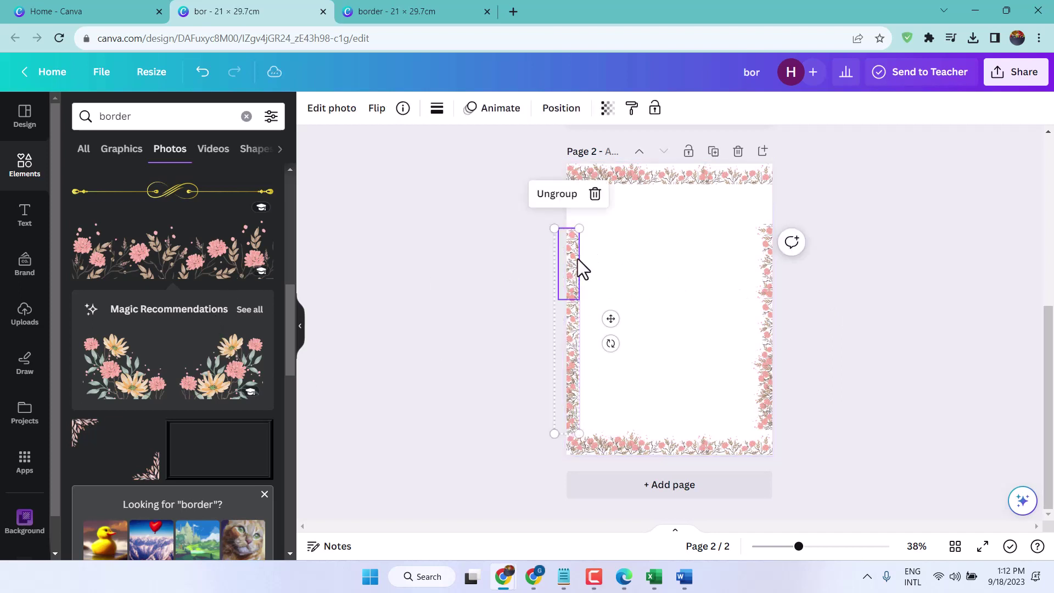
pyautogui.click(557, 195)
pyautogui.click(484, 289)
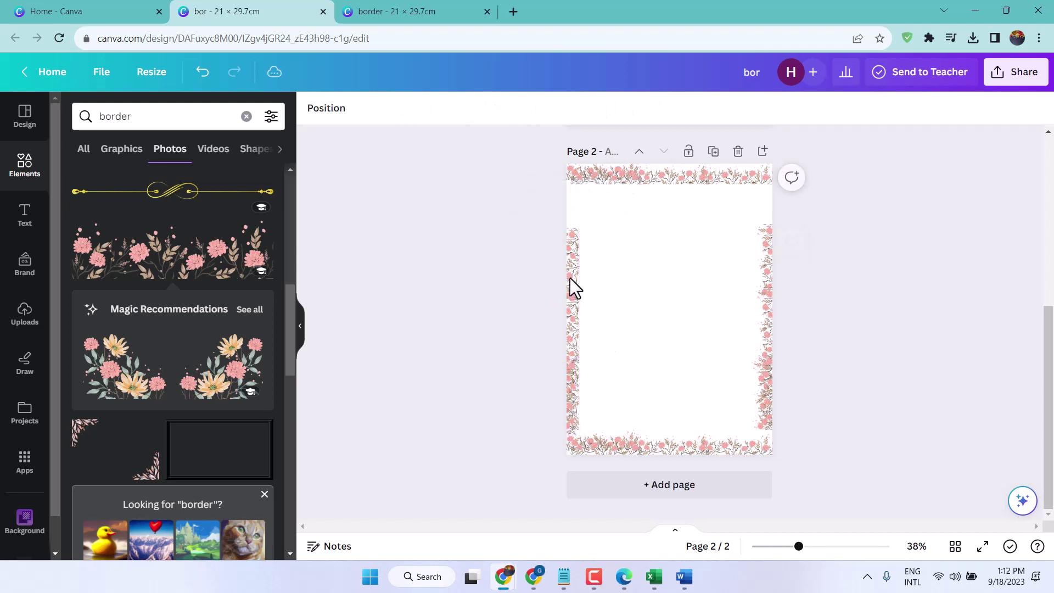
pyautogui.click(573, 283)
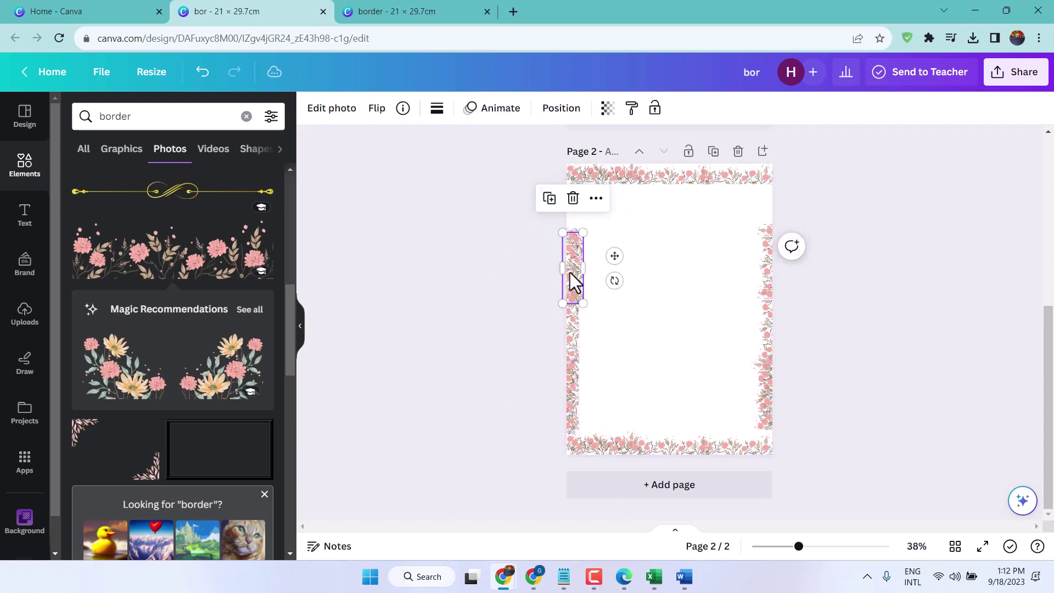
pyautogui.moveTo(558, 264); pyautogui.dragTo(568, 209)
pyautogui.click(533, 268)
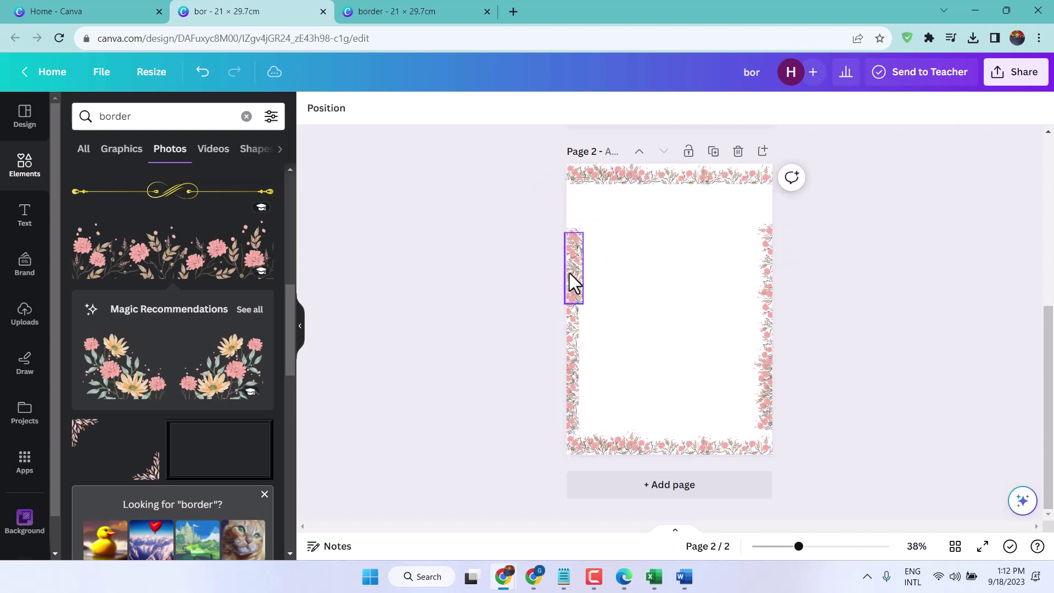
pyautogui.moveTo(569, 272)
pyautogui.mouseDown()
pyautogui.moveTo(567, 204)
pyautogui.moveTo(767, 216)
pyautogui.mouseUp()
# Duplicate the corner piece, adjust the top border, fill the top-right gap, and check Share options
pyautogui.click(545, 270)
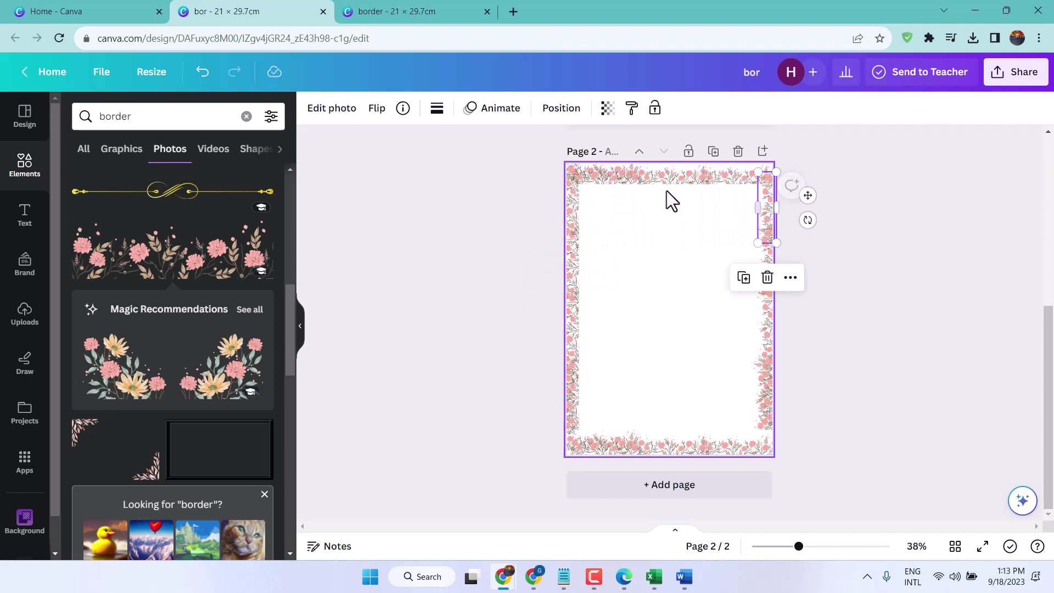
pyautogui.click(656, 181)
pyautogui.moveTo(656, 179); pyautogui.dragTo(614, 166)
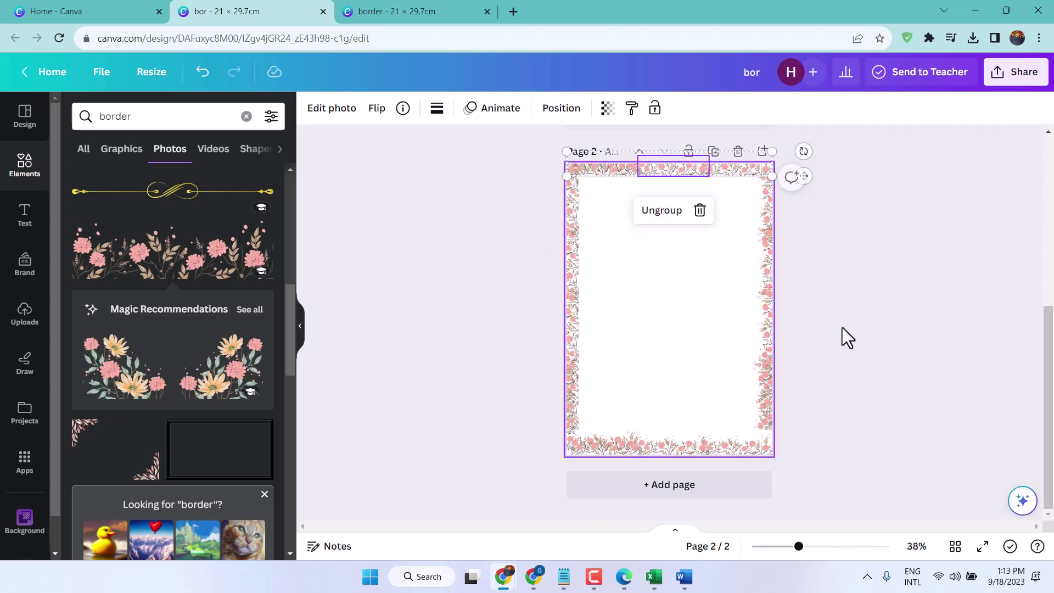
pyautogui.click(799, 386)
pyautogui.moveTo(769, 417); pyautogui.dragTo(771, 415)
pyautogui.click(887, 387)
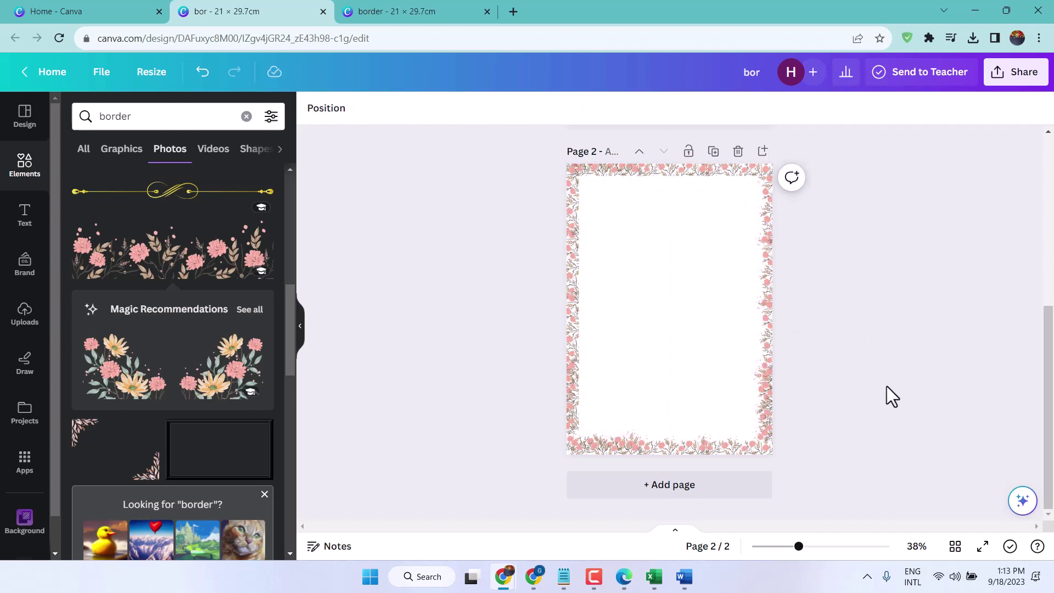
pyautogui.click(1022, 69)
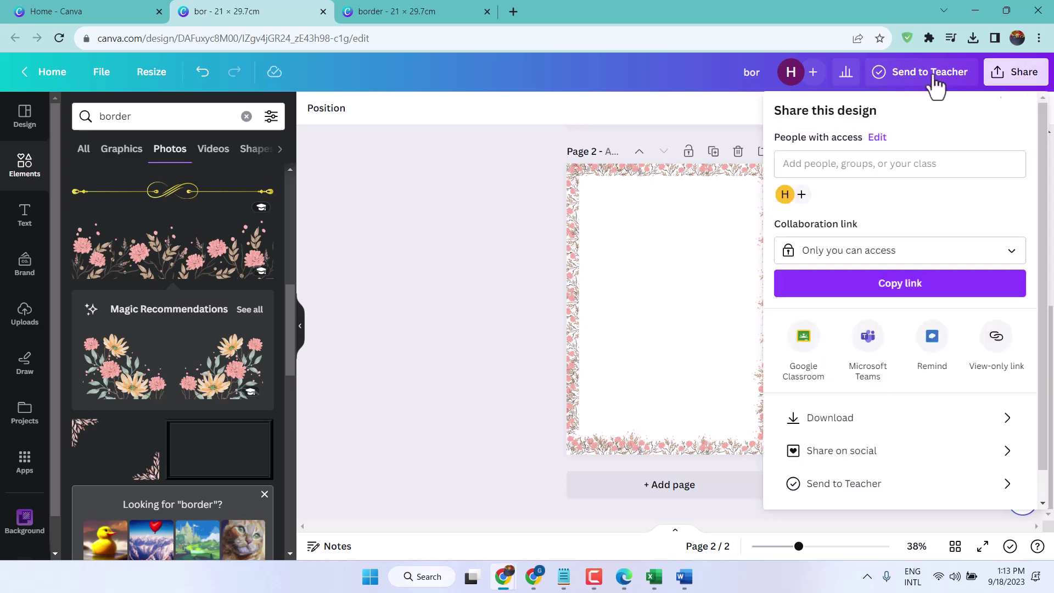
pyautogui.click(486, 311)
pyautogui.moveTo(683, 576)
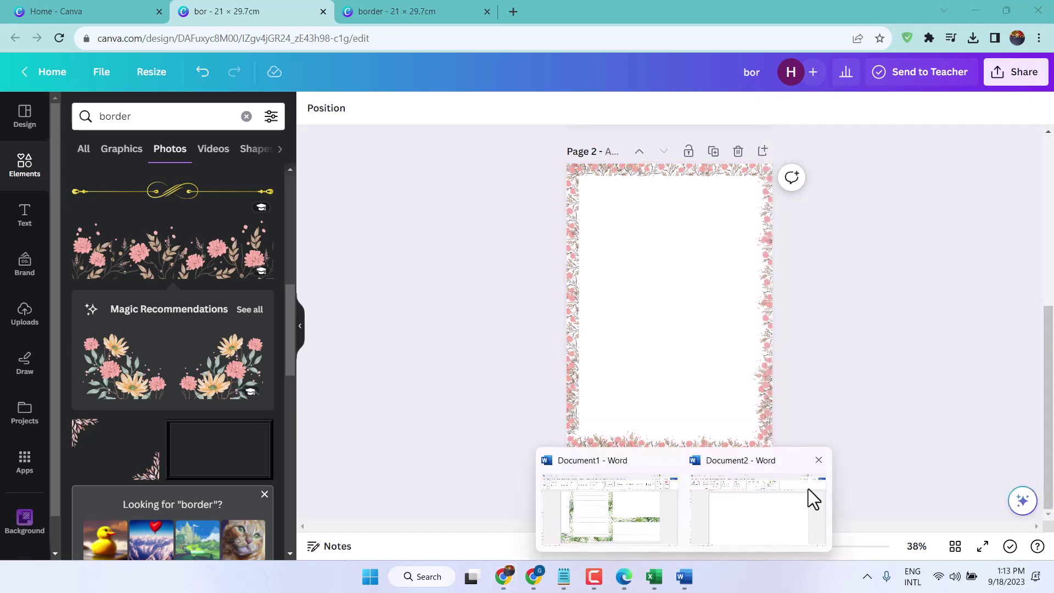
# In Document2, choose bor.png from local files as a custom picture watermark
pyautogui.click(807, 489)
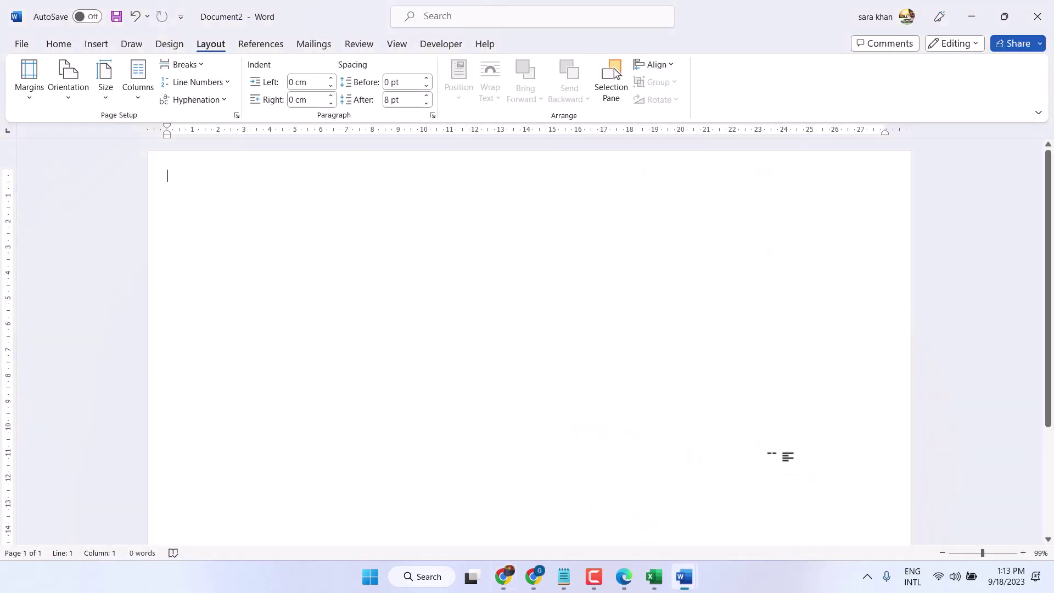
pyautogui.click(174, 45)
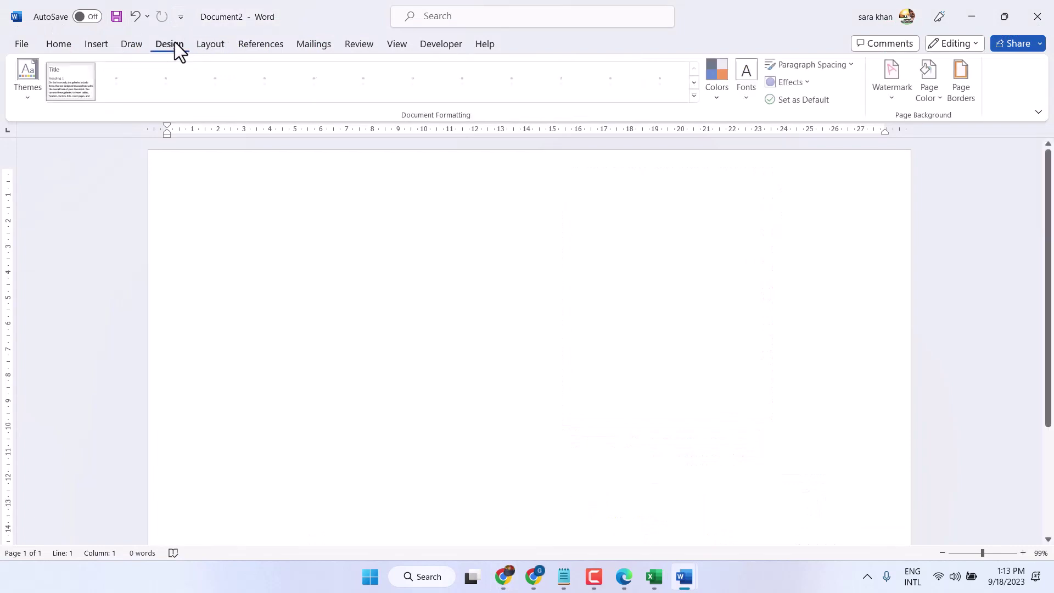
pyautogui.click(900, 70)
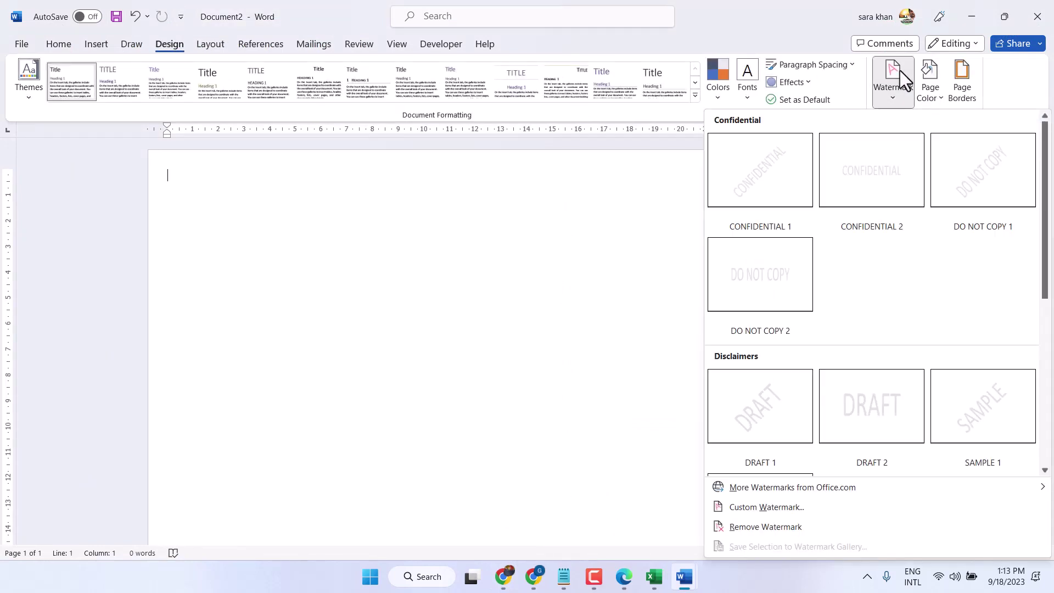
pyautogui.click(778, 506)
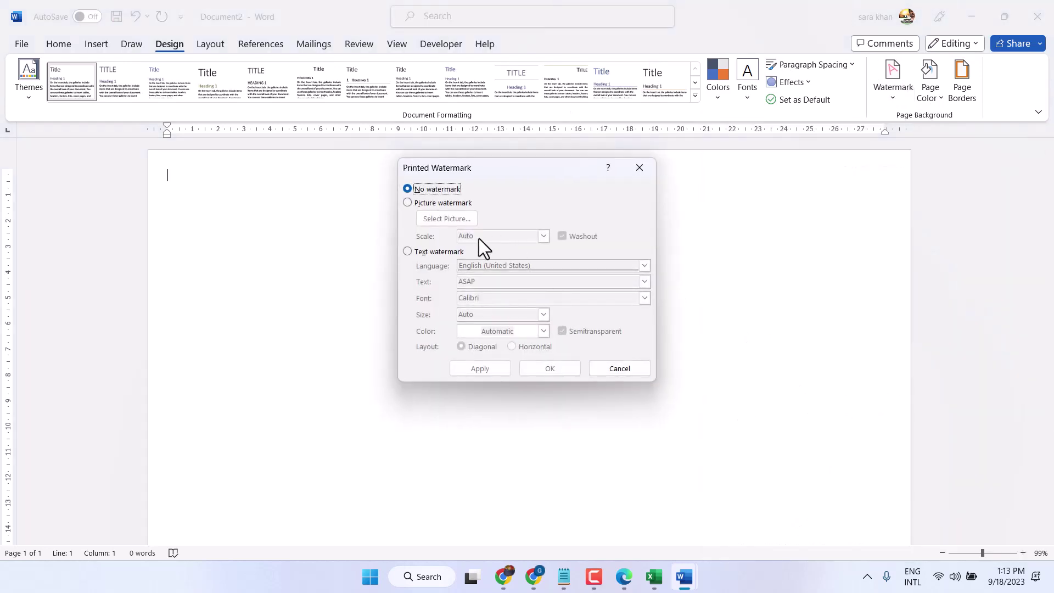
pyautogui.click(407, 202)
pyautogui.click(427, 222)
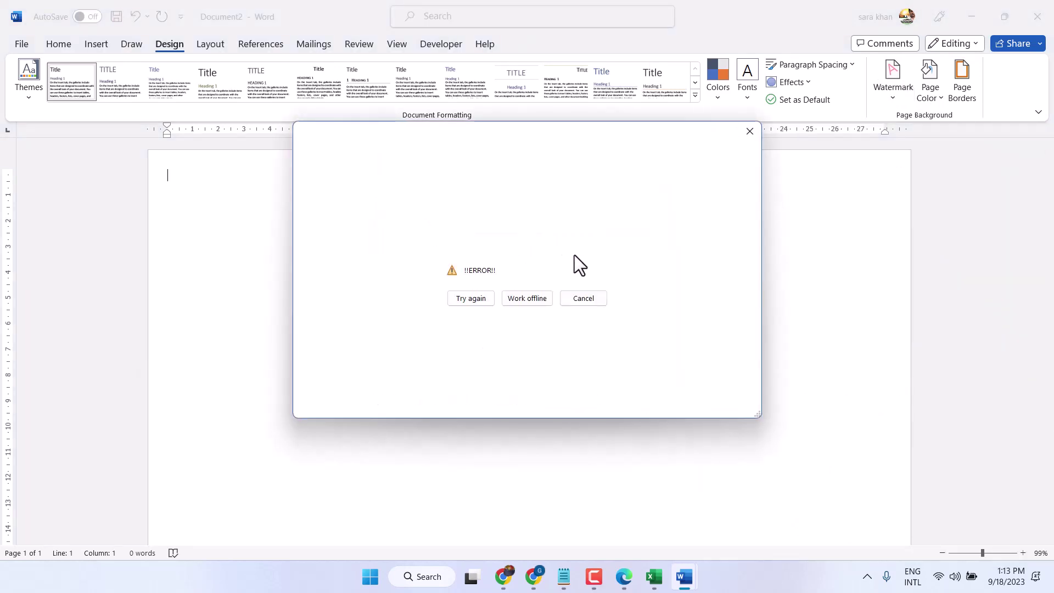
pyautogui.click(530, 298)
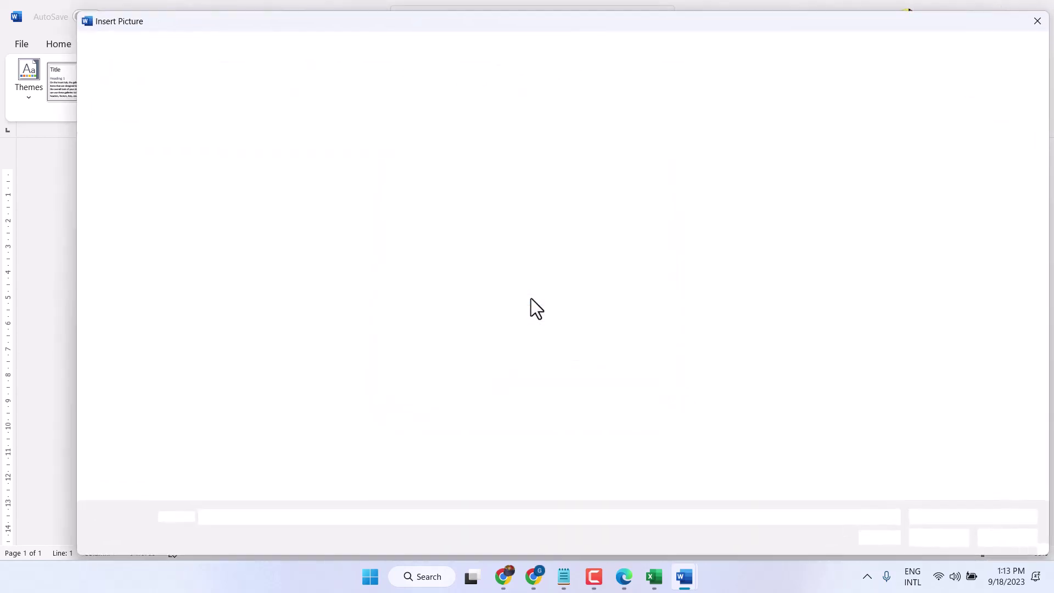
pyautogui.doubleClick(287, 175)
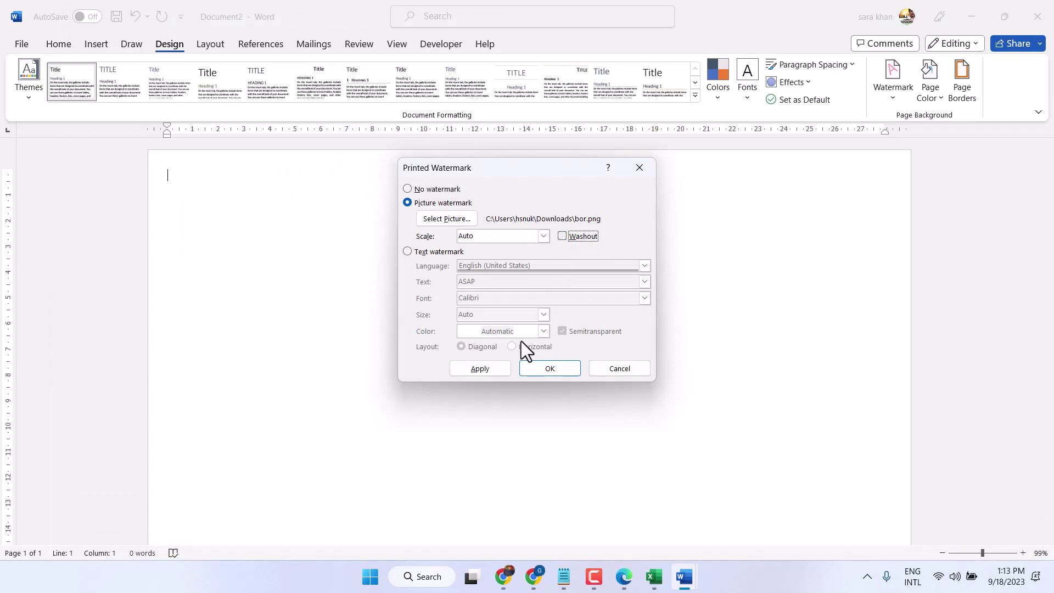
pyautogui.click(476, 369)
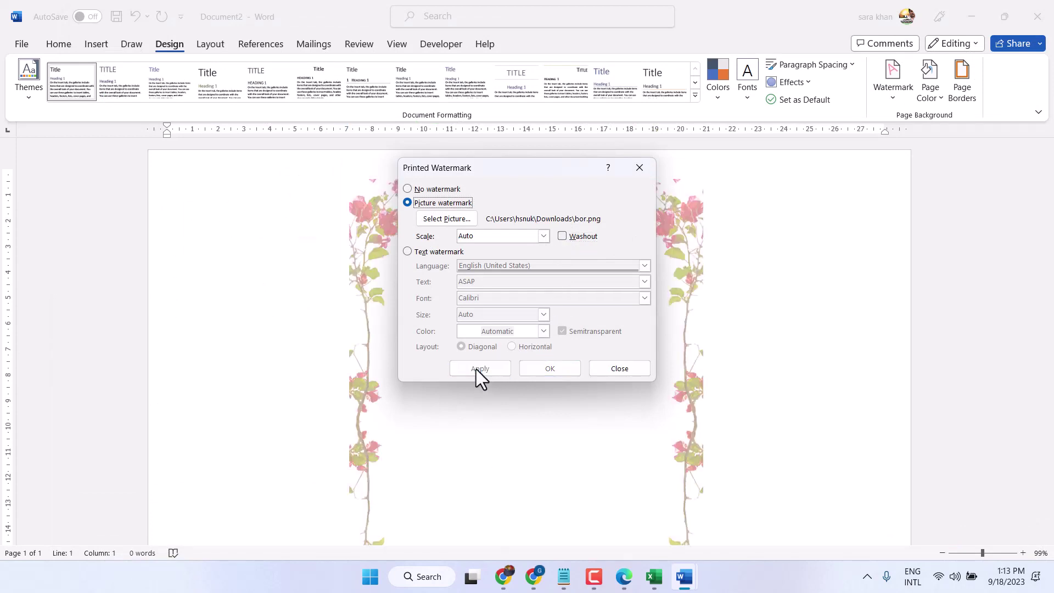
# Set the picture watermark scale to 150% and apply it
pyautogui.click(544, 236)
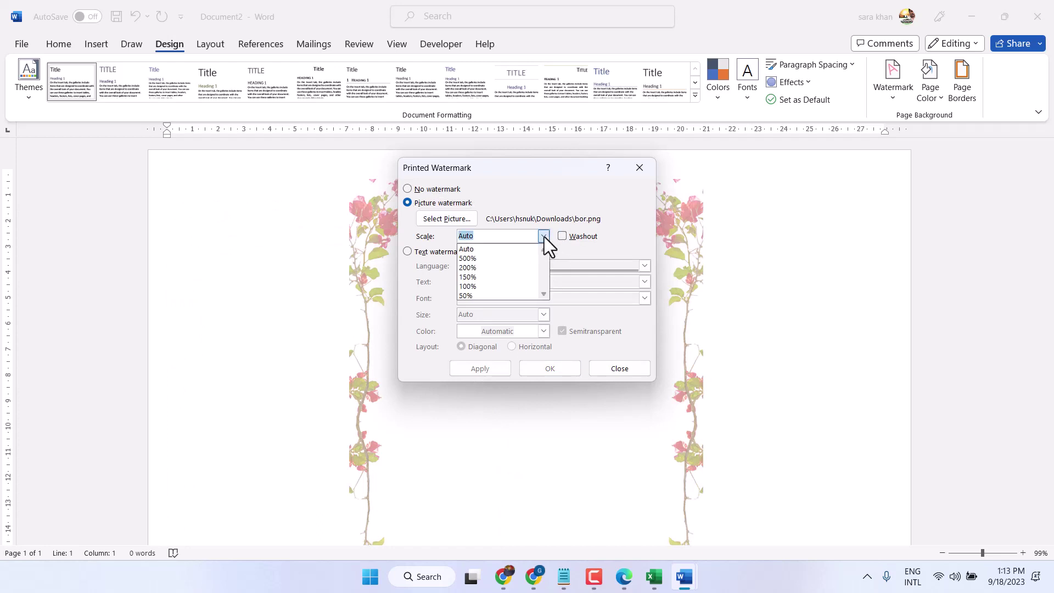
pyautogui.click(473, 276)
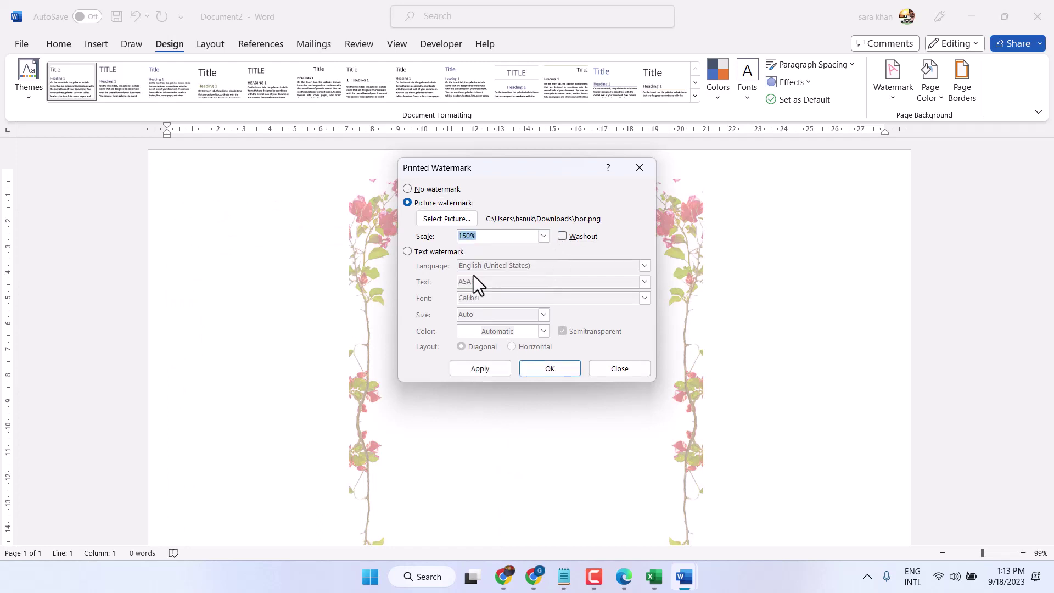
pyautogui.click(476, 370)
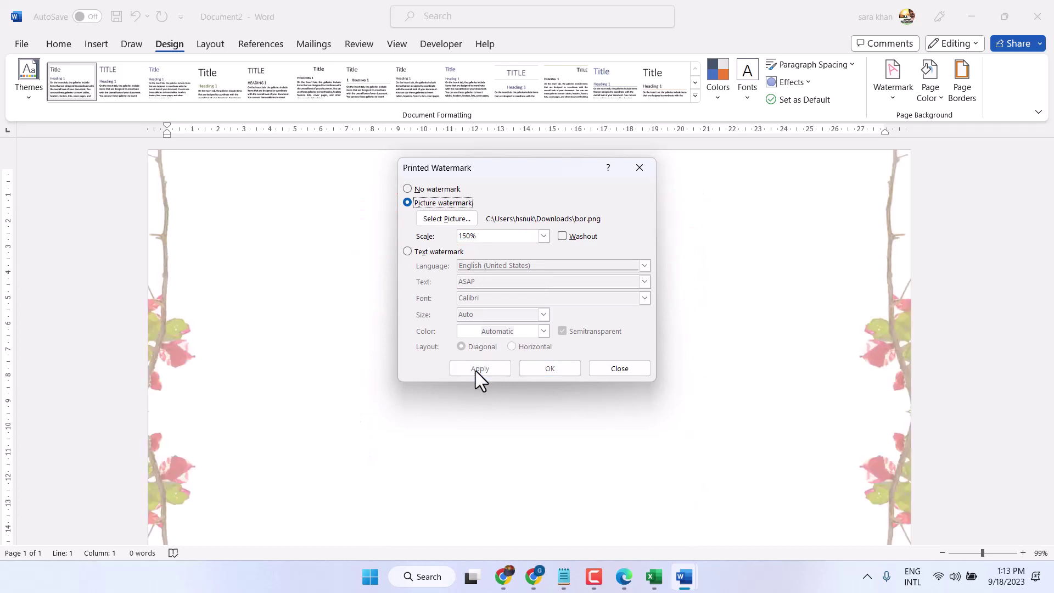
pyautogui.click(617, 368)
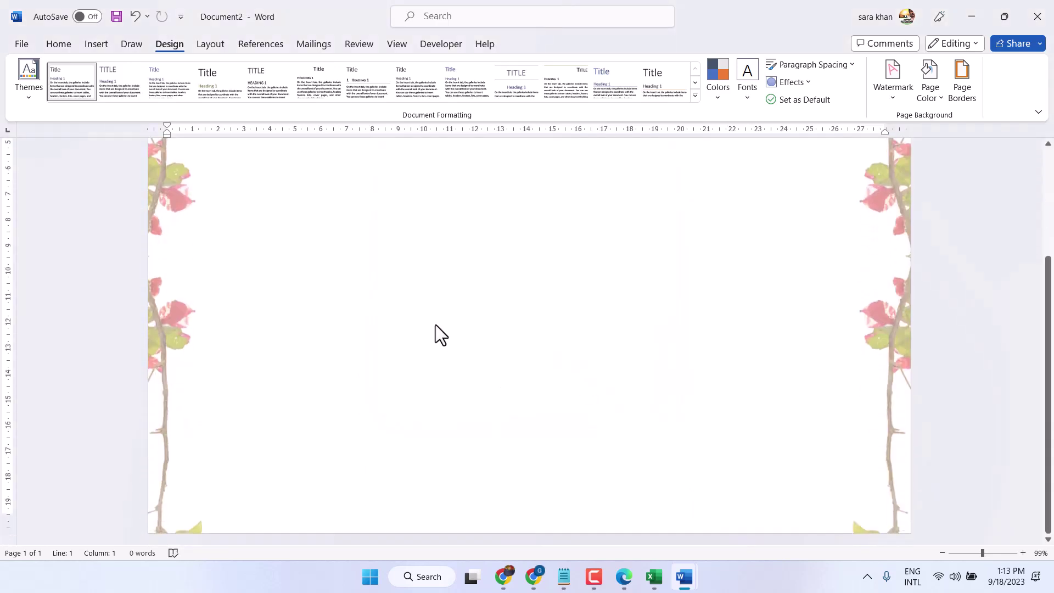
# In the header, stretch the floral border picture up flush with the page top
pyautogui.scroll(1, 436, 324)
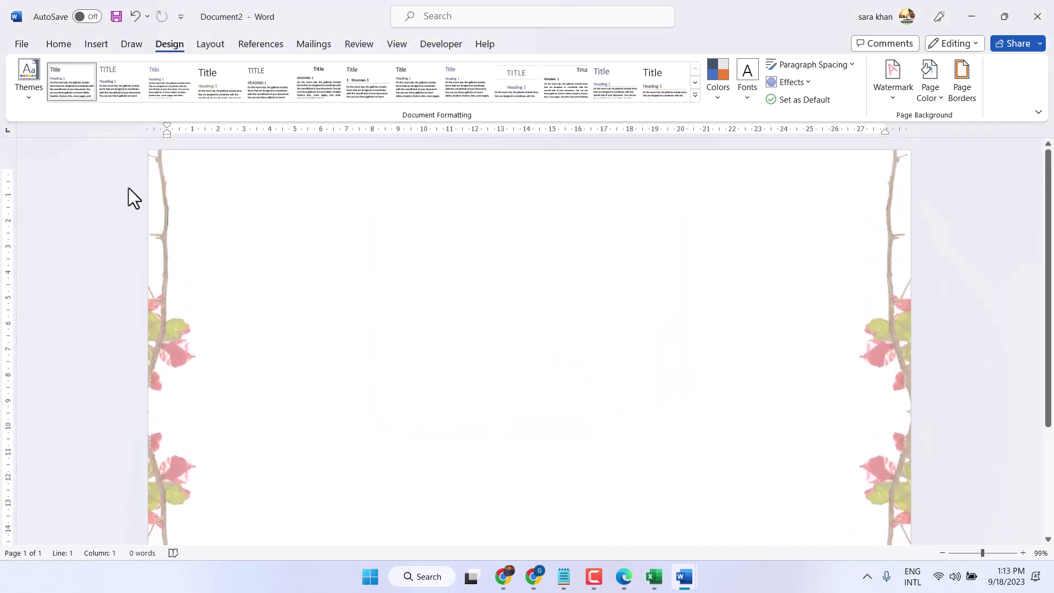
pyautogui.doubleClick(163, 182)
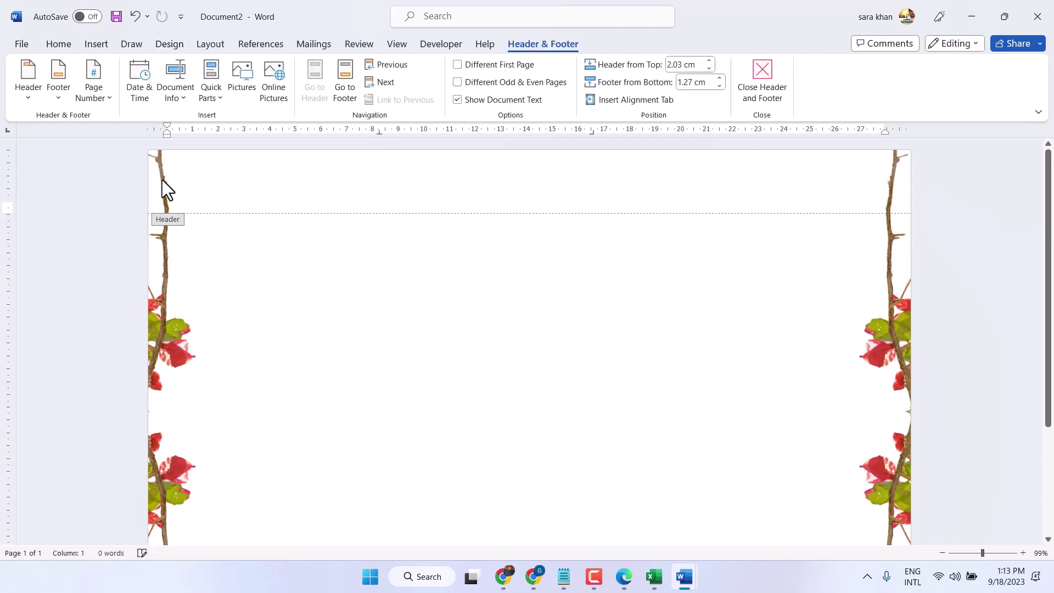
pyautogui.click(168, 190)
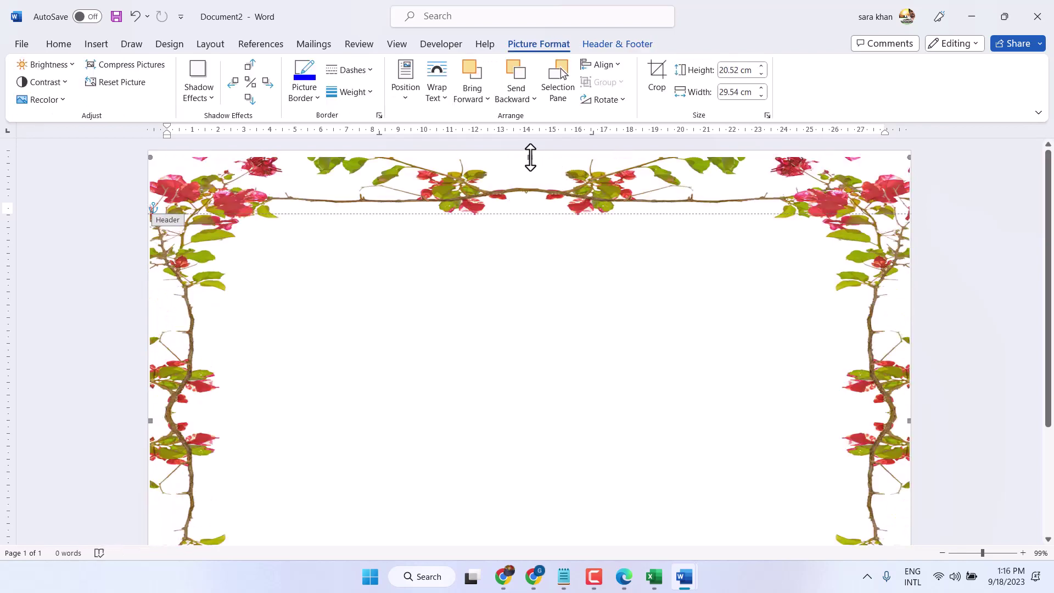
pyautogui.moveTo(530, 157); pyautogui.dragTo(529, 152)
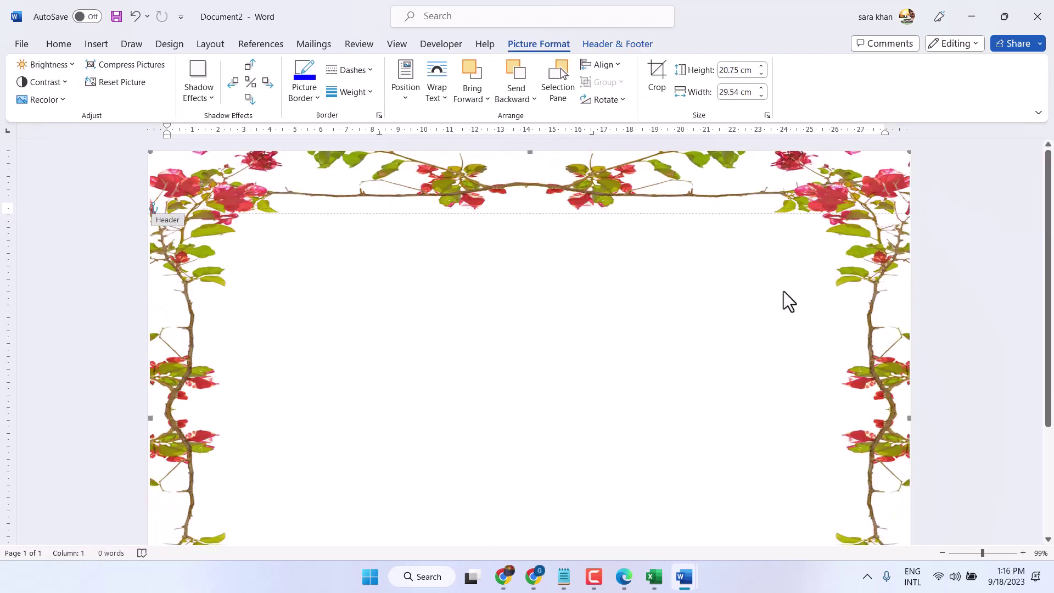
pyautogui.scroll(-3, 796, 301)
pyautogui.scroll(3, 796, 301)
pyautogui.doubleClick(924, 263)
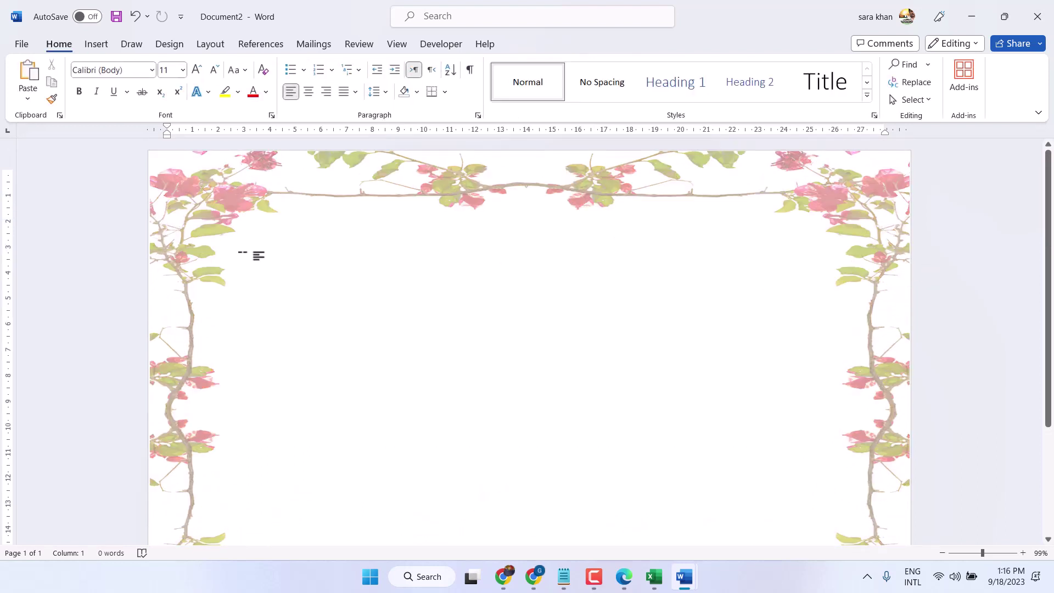
# Undo the accidentally pasted monstera picture, keeping the border picture in place
pyautogui.doubleClick(198, 212)
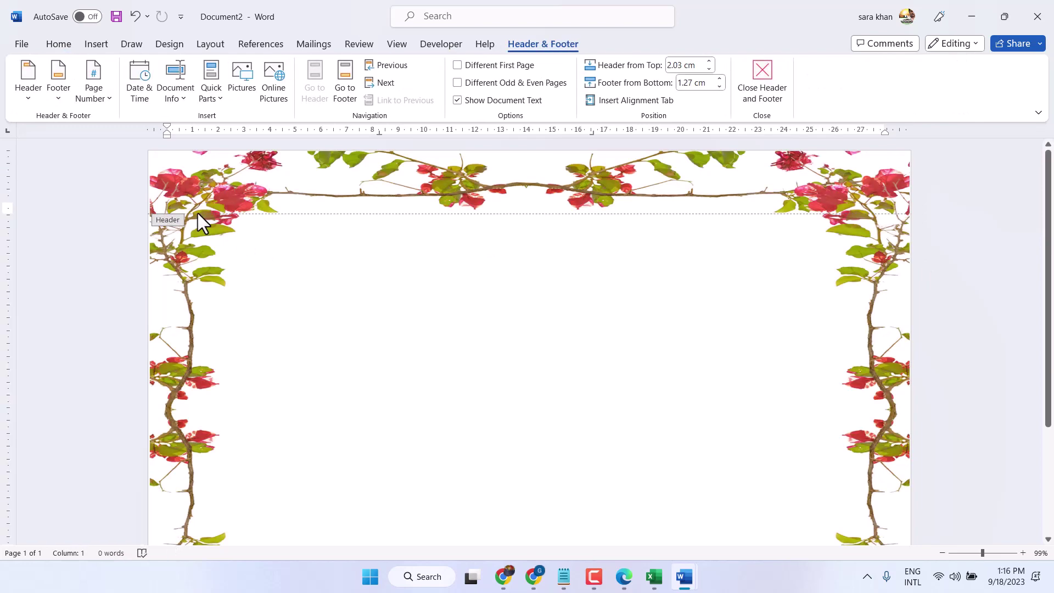
pyautogui.hotkey('ctrl', 'v')
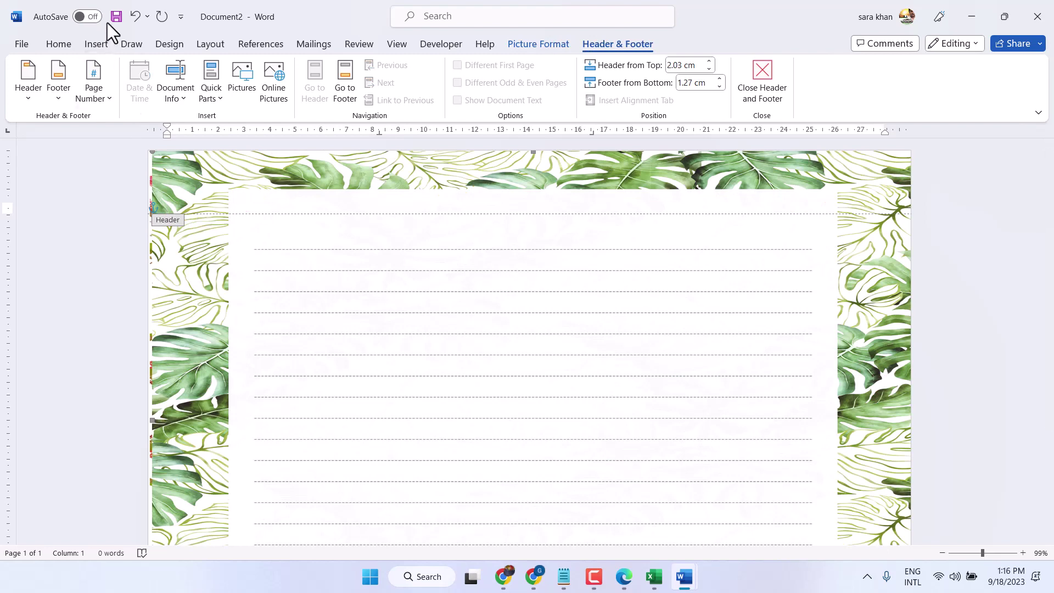
pyautogui.click(135, 16)
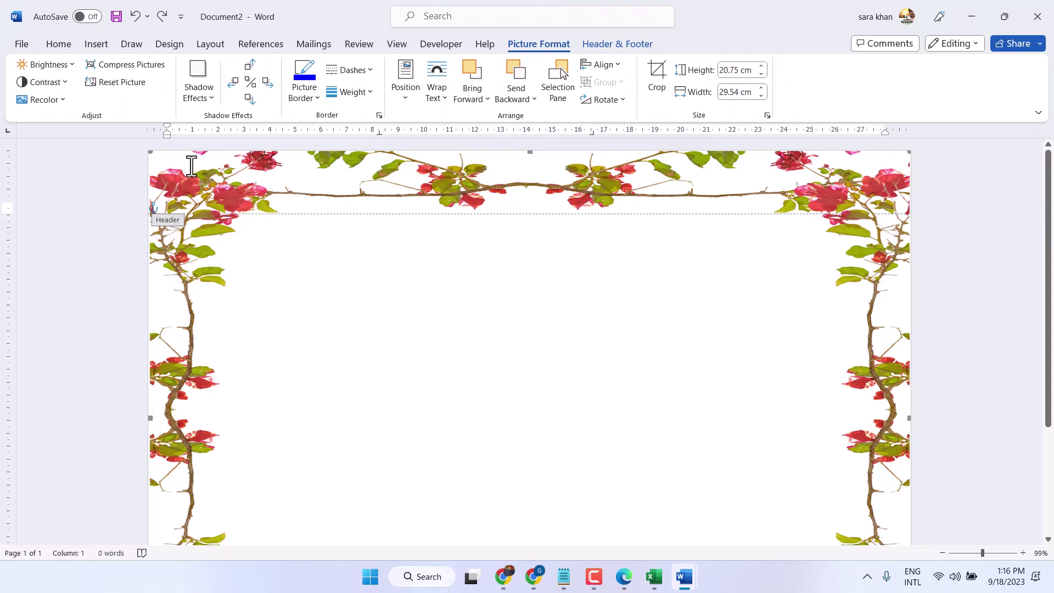
pyautogui.hotkey('ctrl', 'y')
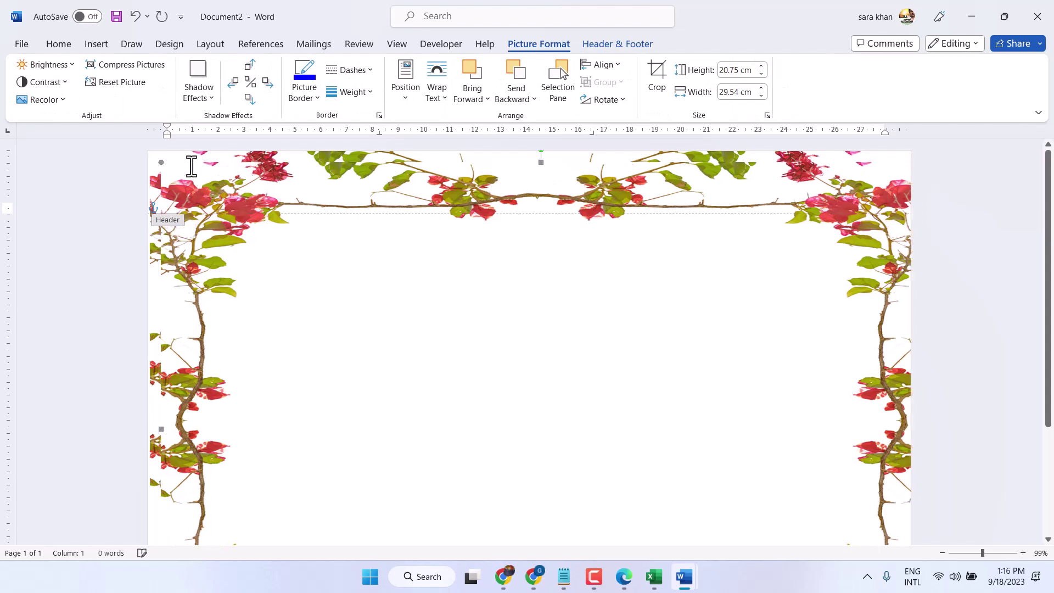
pyautogui.hotkey('ctrl', 'z')
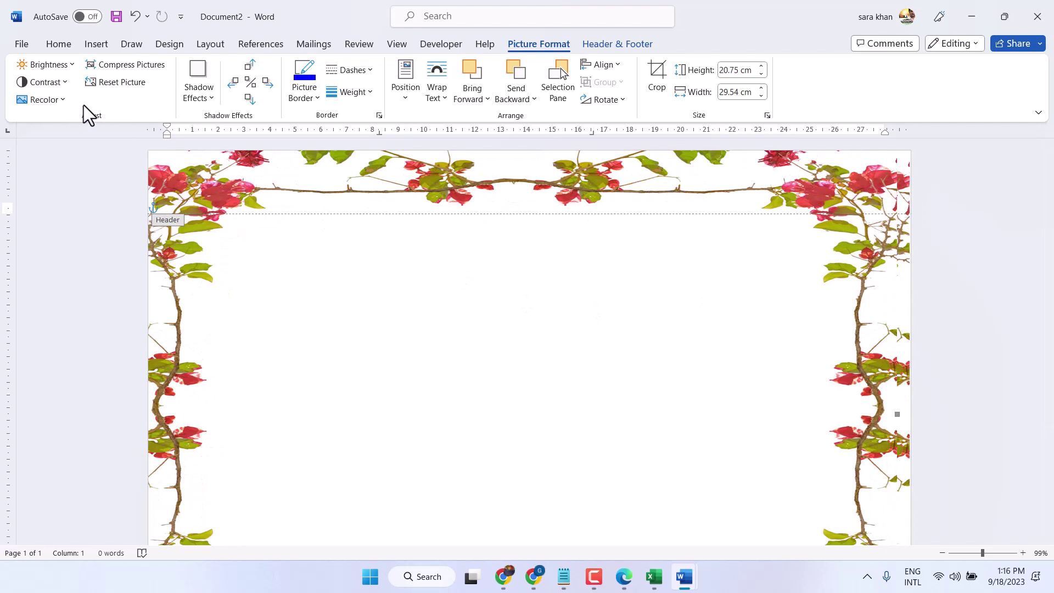
# Try +30% contrast and higher brightness on the border picture, then undo both
pyautogui.click(61, 86)
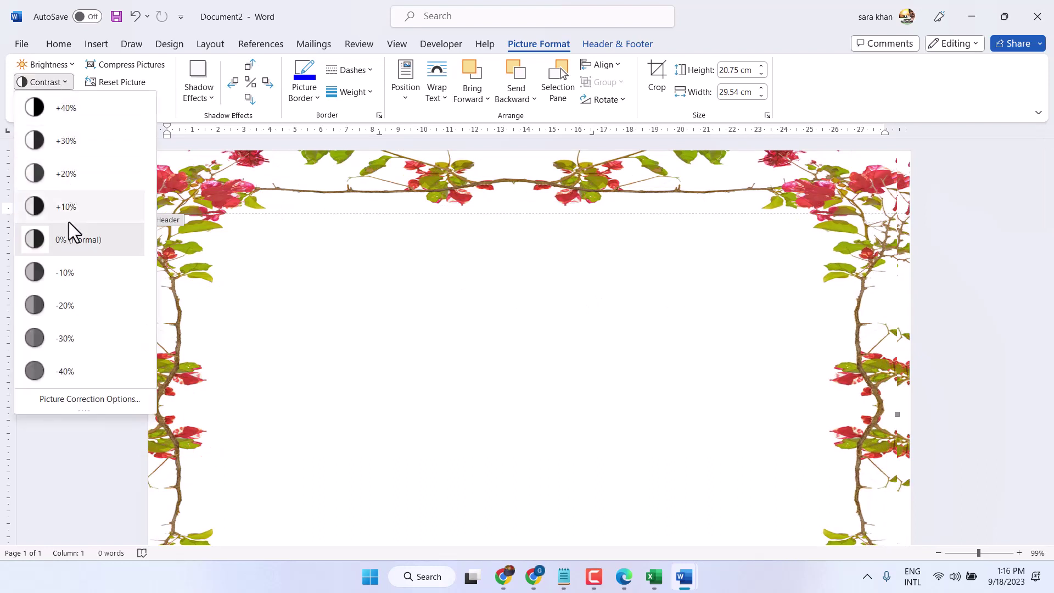
pyautogui.click(60, 145)
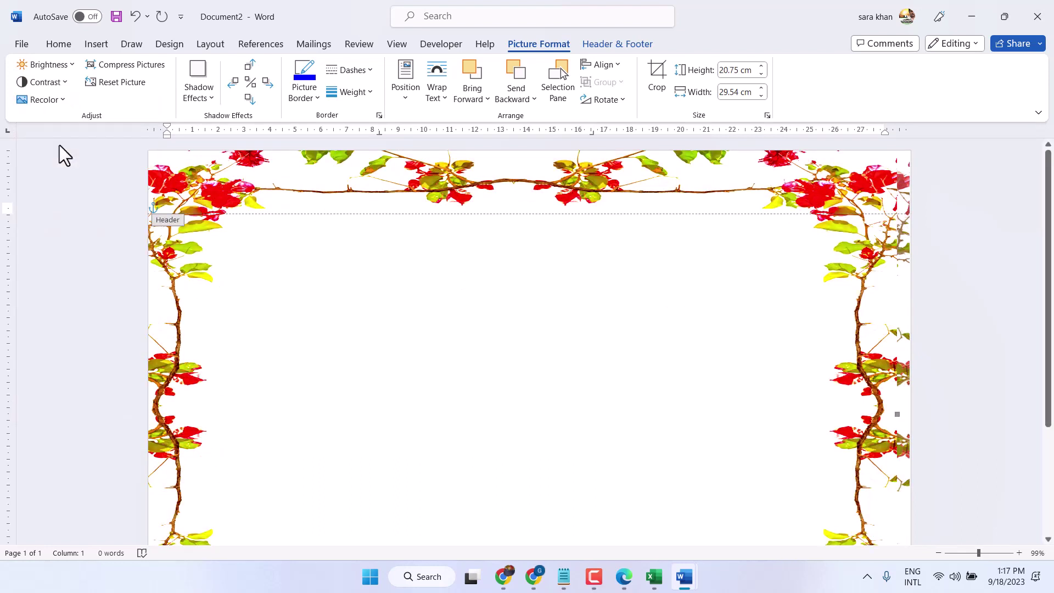
pyautogui.click(56, 65)
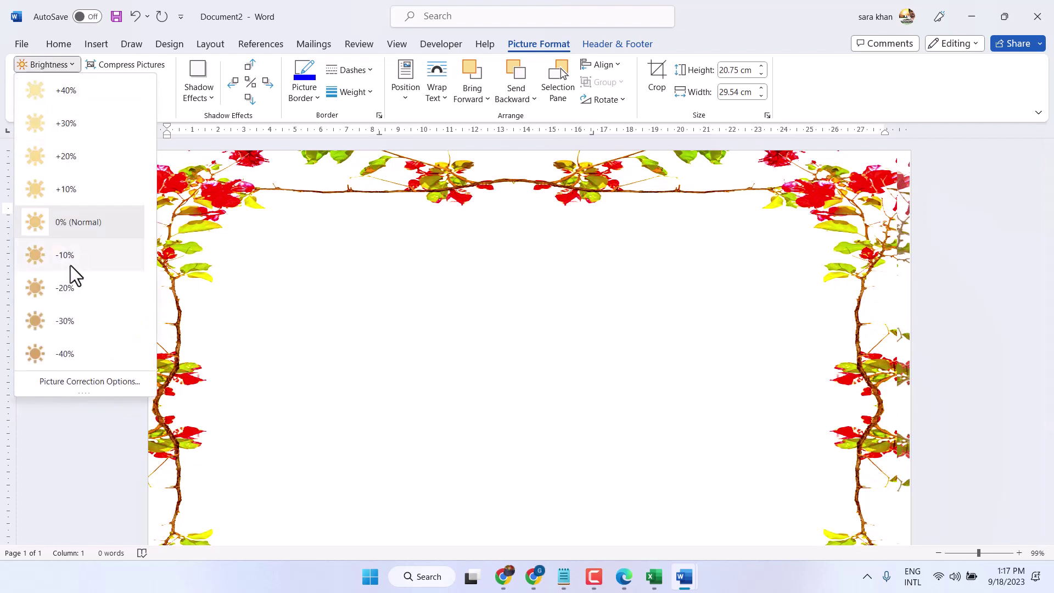
pyautogui.click(65, 129)
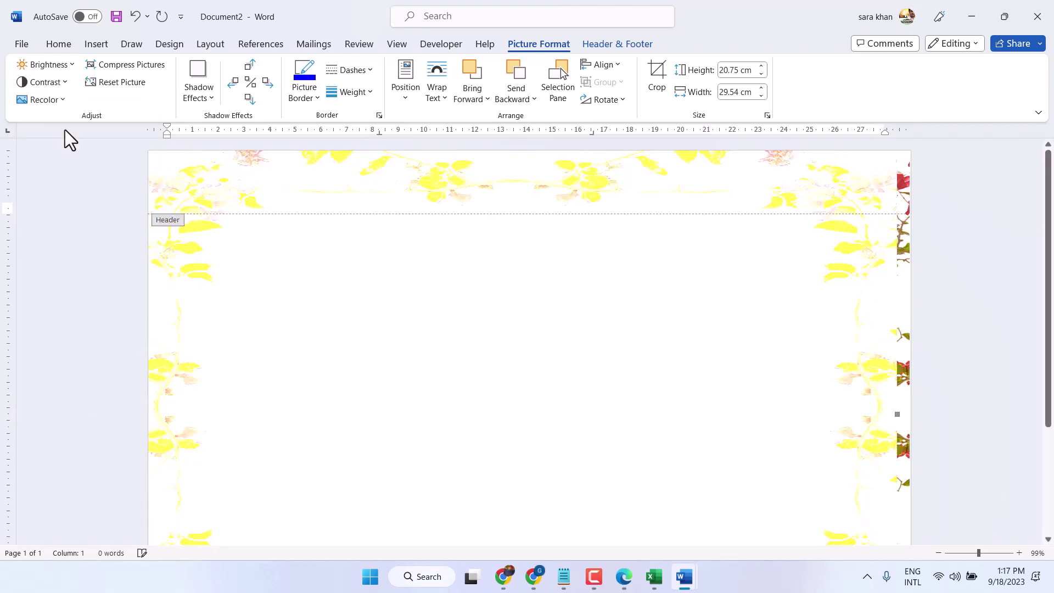
pyautogui.click(135, 18)
pyautogui.click(136, 17)
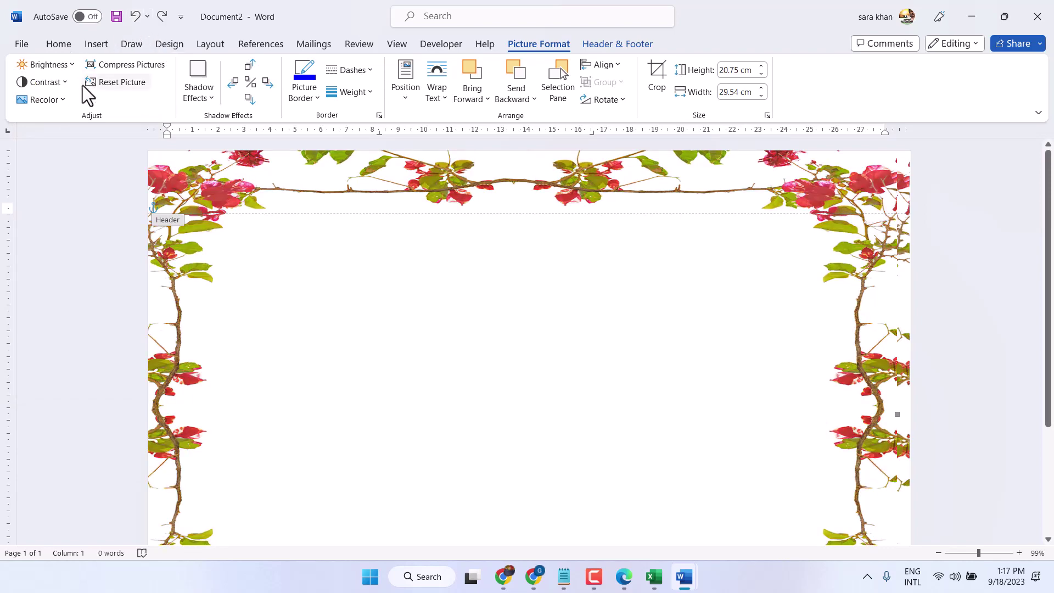
# Recolor the border picture to Washout, exit the header, and type 'te' in the body
pyautogui.click(57, 98)
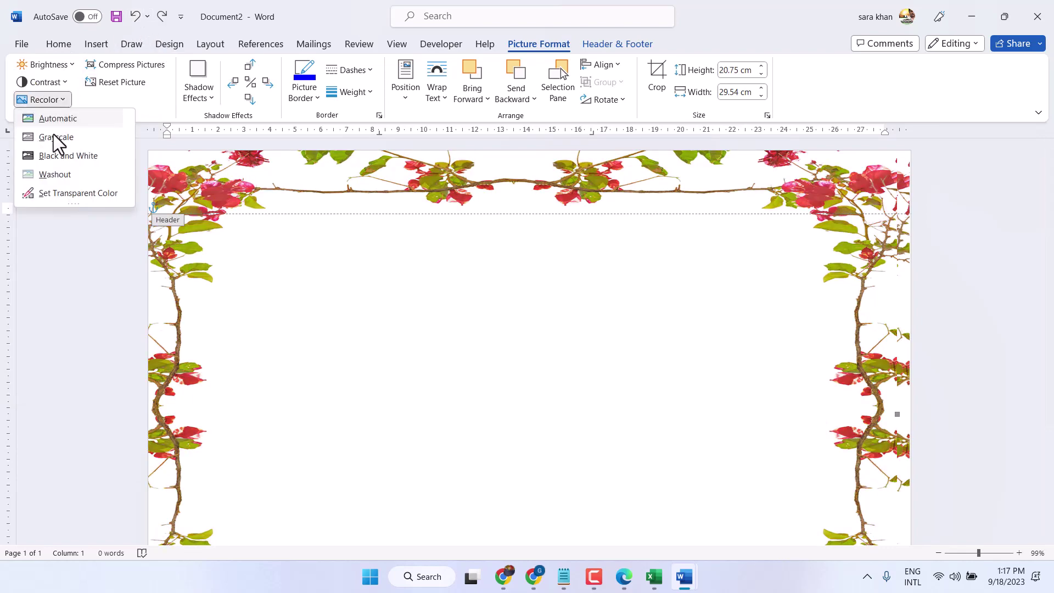
pyautogui.click(55, 174)
pyautogui.doubleClick(318, 242)
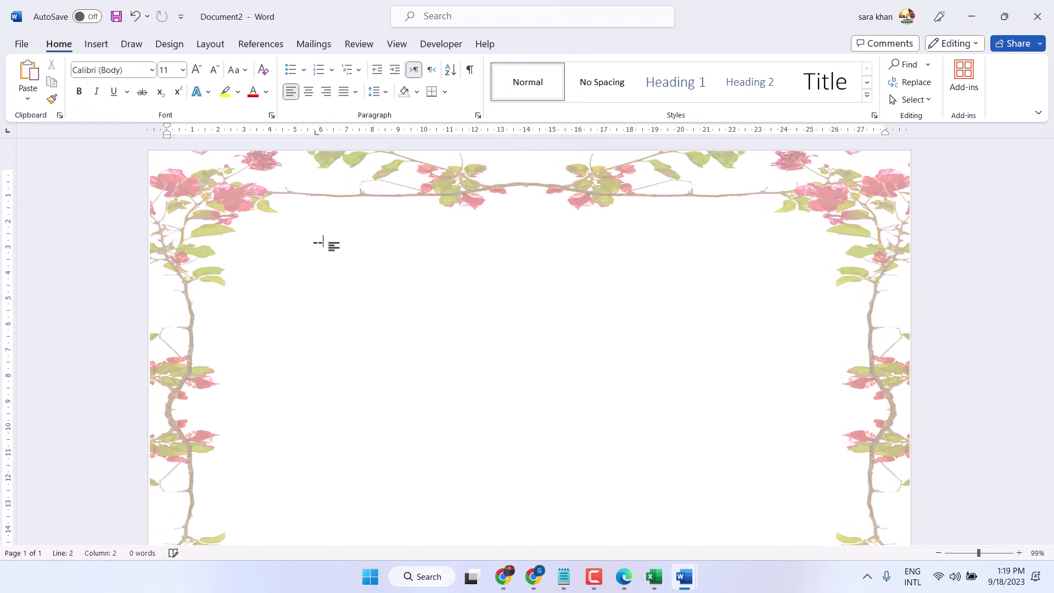
pyautogui.write('te')
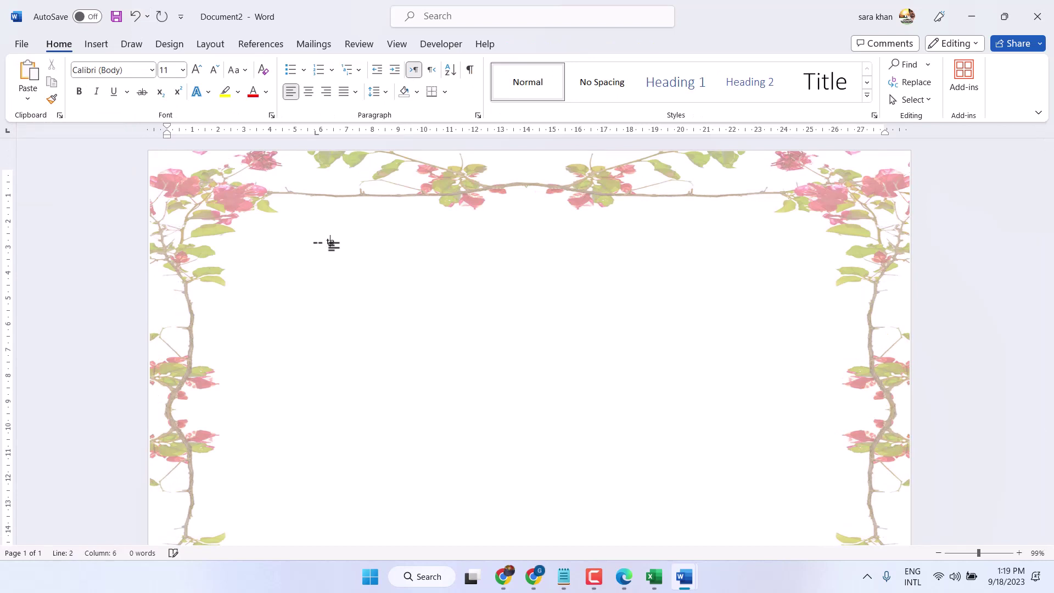